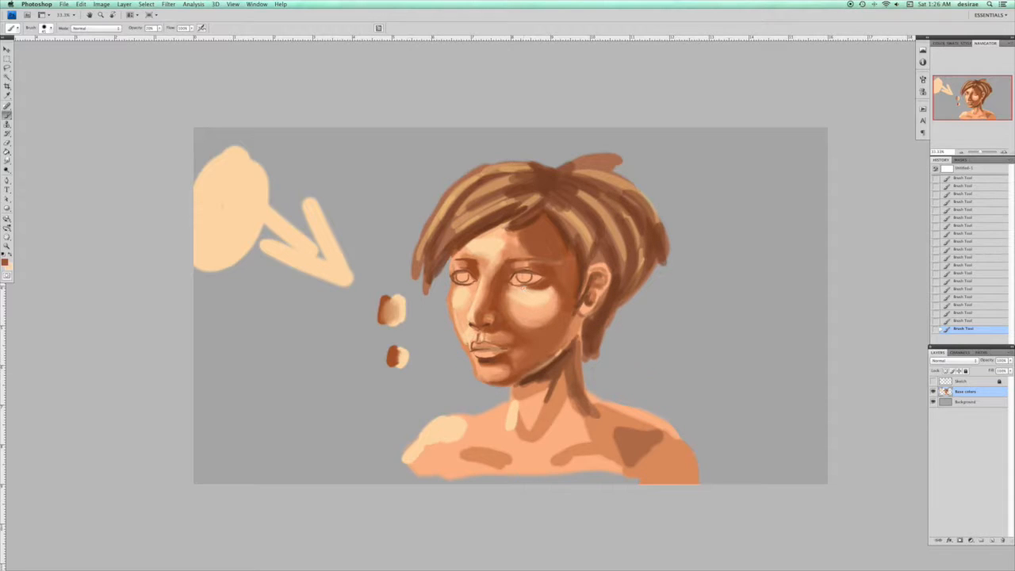
Duplicate the Base colors layer and make the copy a clipping mask on the original
key("super+equal")
key("super+equal")
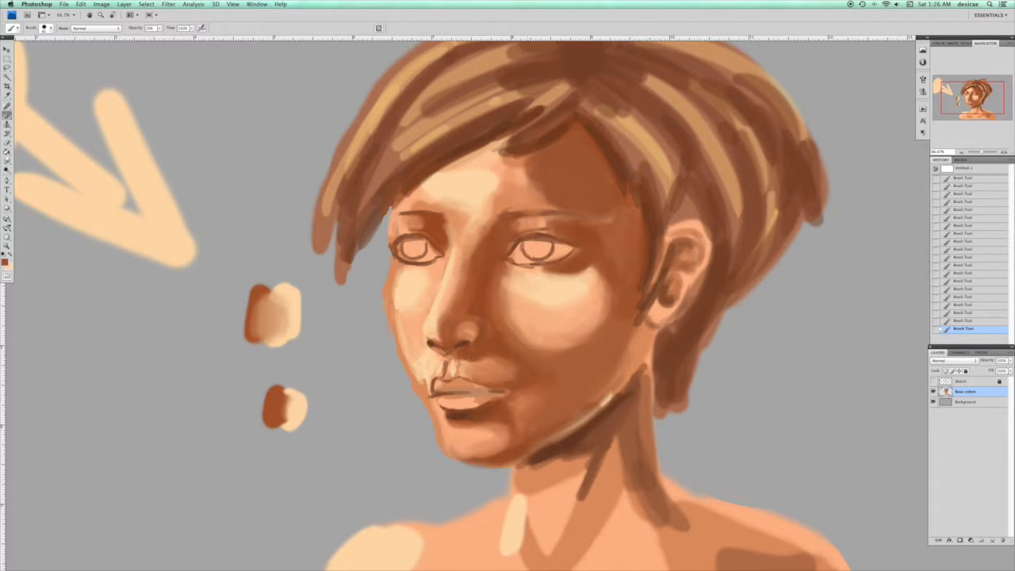
scroll(550, 358, "down", 5)
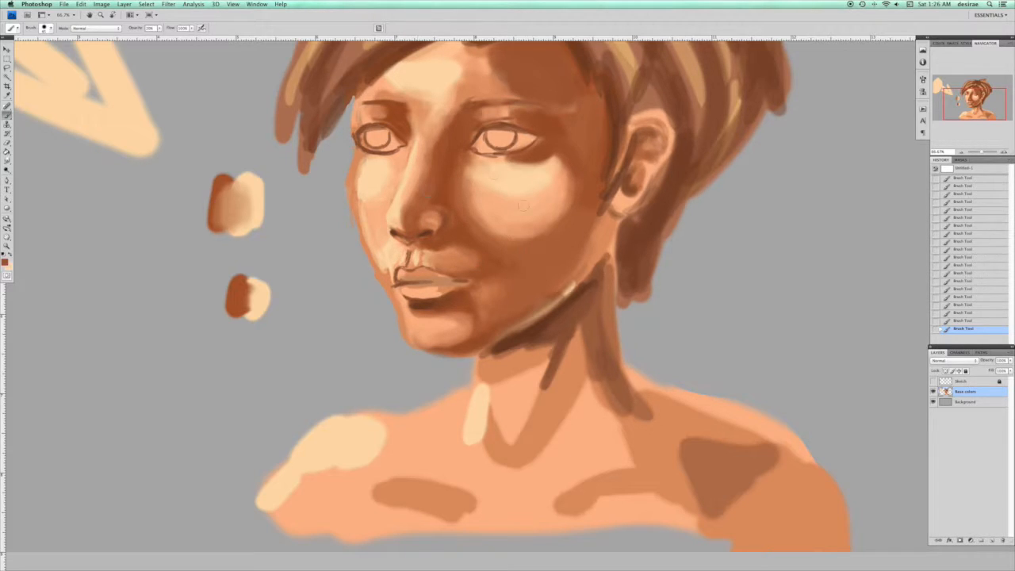
left_click_drag(500, 215, 447, 296)
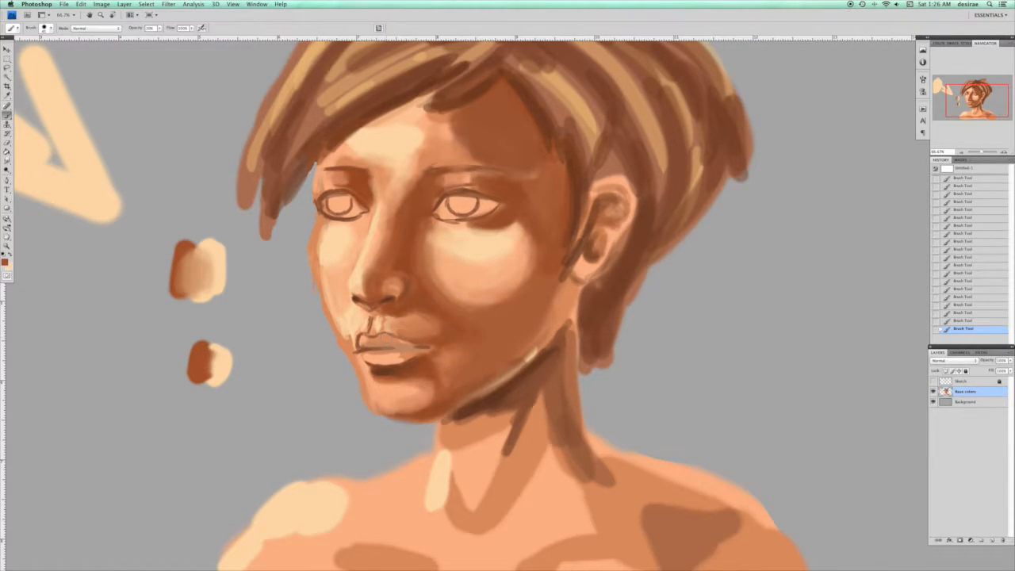
key("super+equal")
key("l")
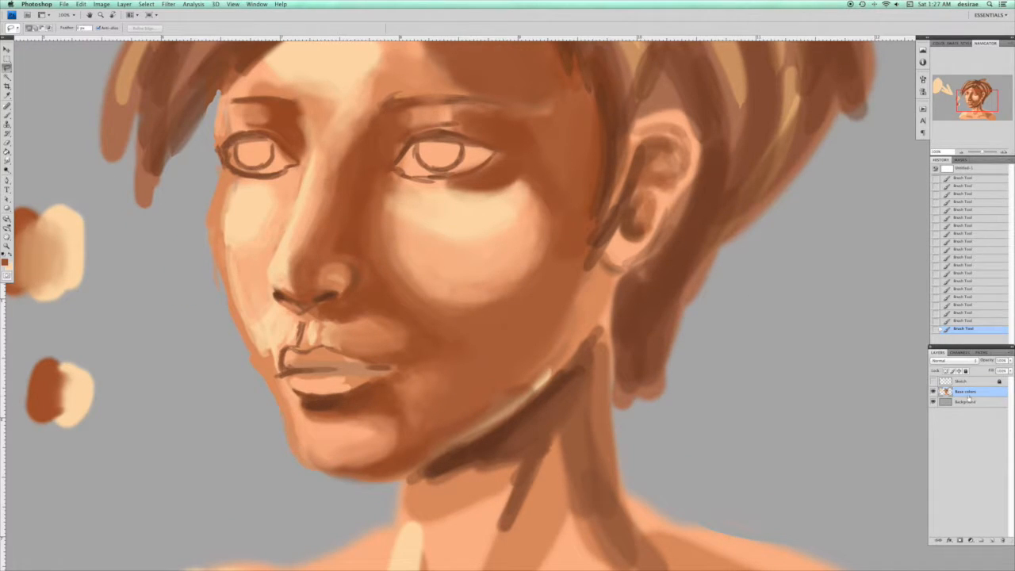
right_click(969, 396)
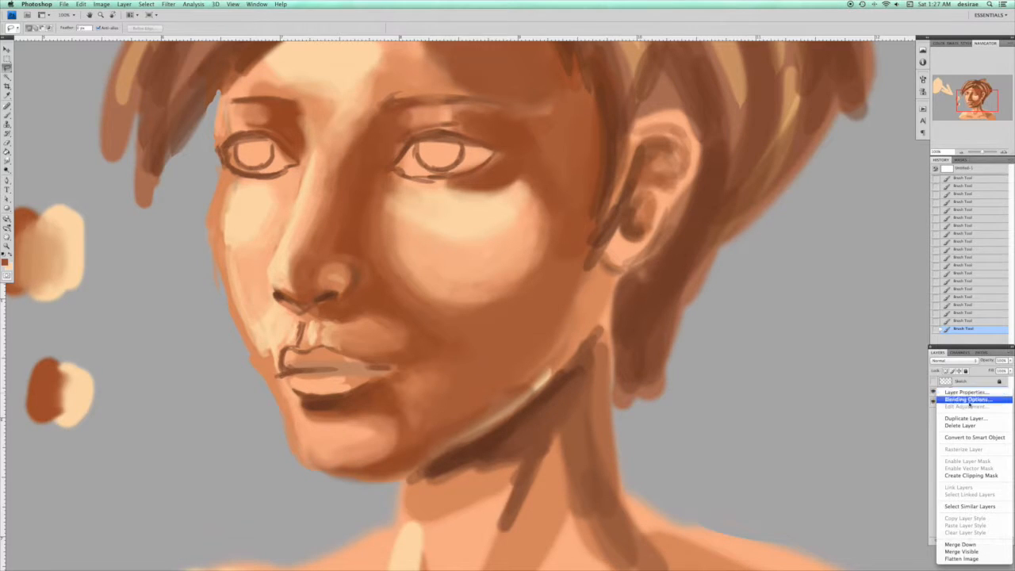
left_click(965, 417)
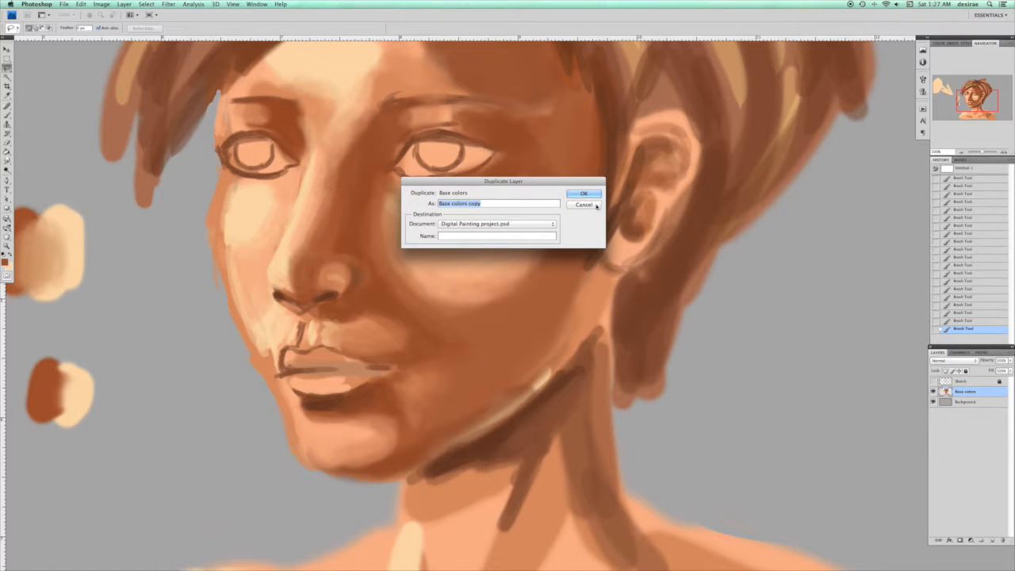
key("Return")
right_click(979, 391)
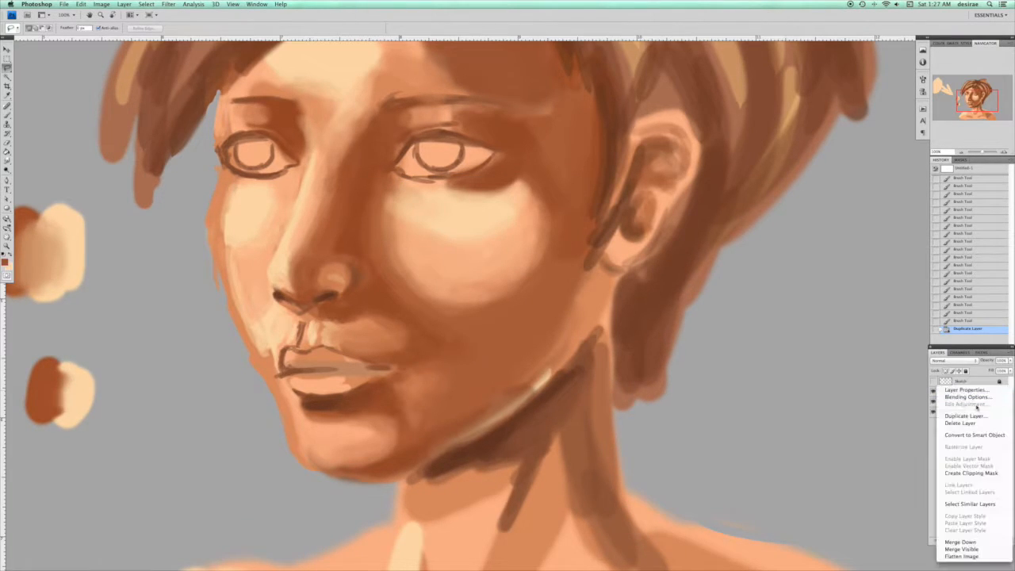
left_click(968, 473)
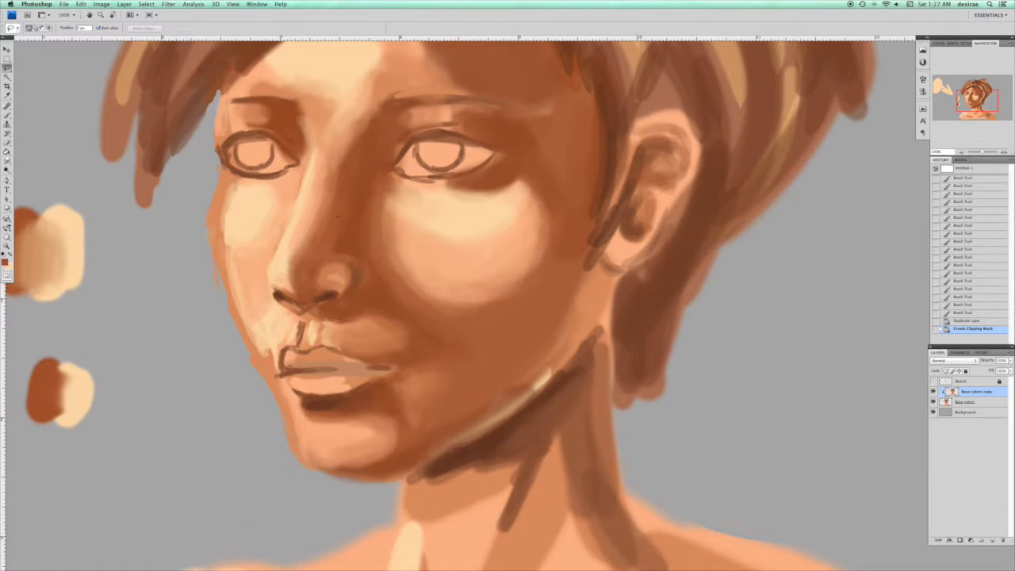
Draw a freehand lasso selection around the tip of the nose and the nostrils
left_click_drag(250, 245, 249, 268)
left_click_drag(384, 295, 371, 250)
mouse_move(300, 224)
left_mouse_down()
mouse_move(252, 258)
mouse_move(285, 313)
left_mouse_up()
right_click(420, 261)
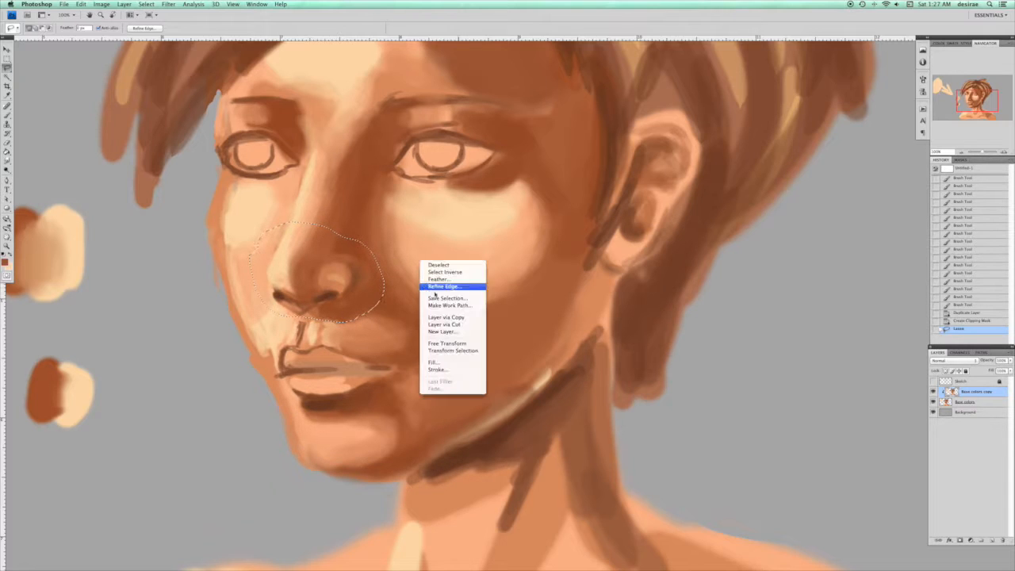
left_click(438, 361)
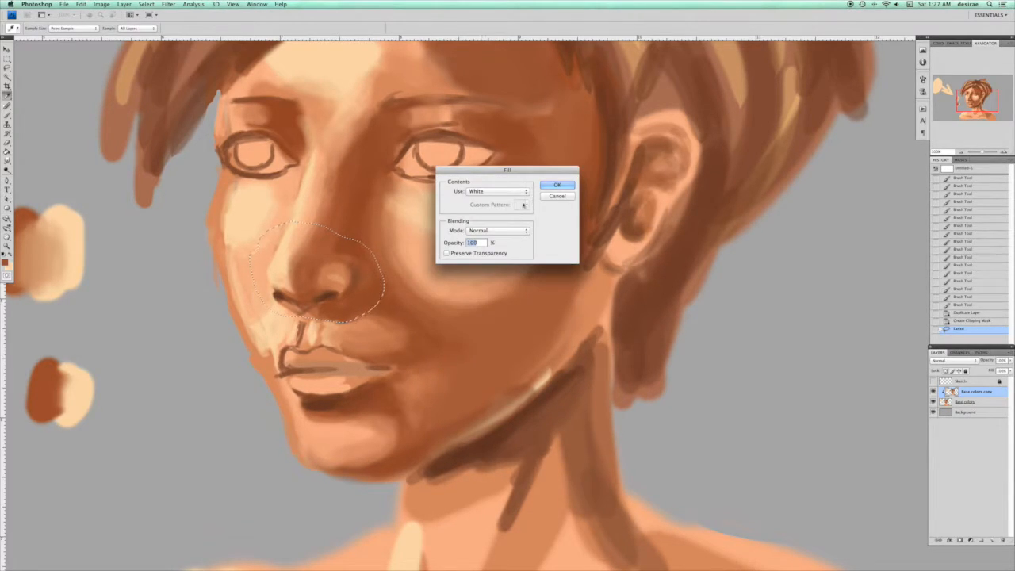
key("Escape")
key("l")
Feather the nose selection with a radius of 10 pixels
right_click(410, 250)
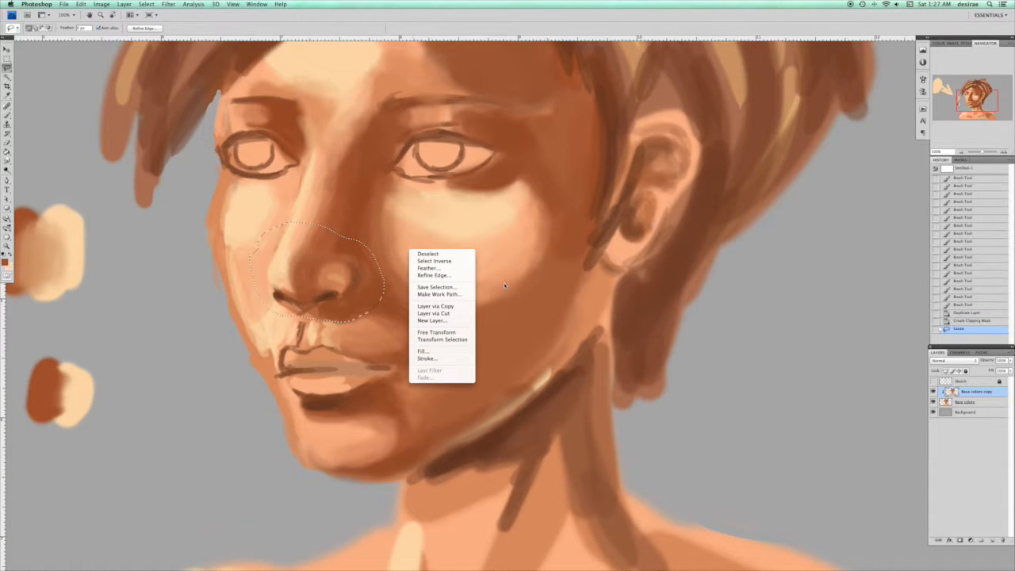
left_click(426, 268)
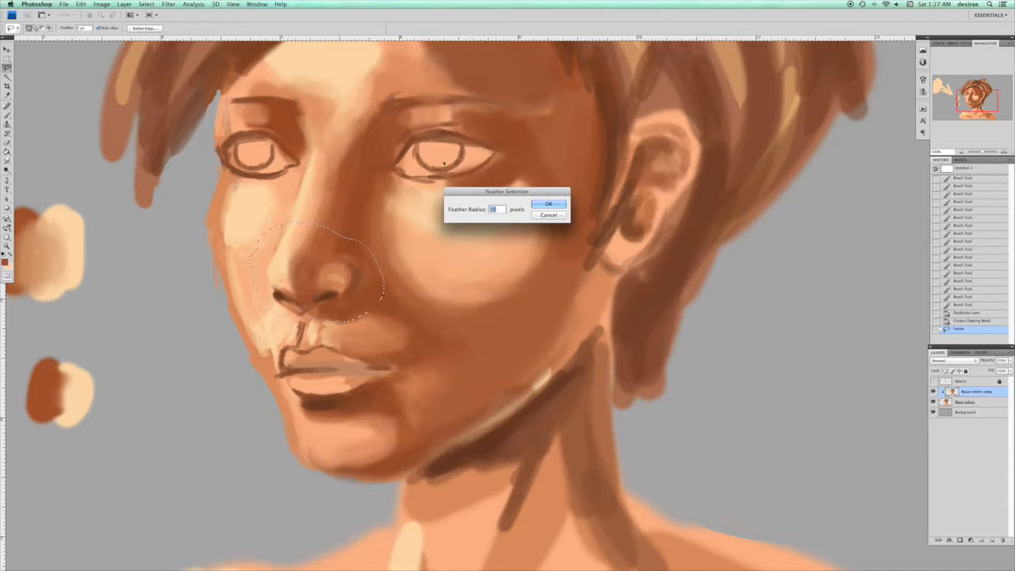
key("Return")
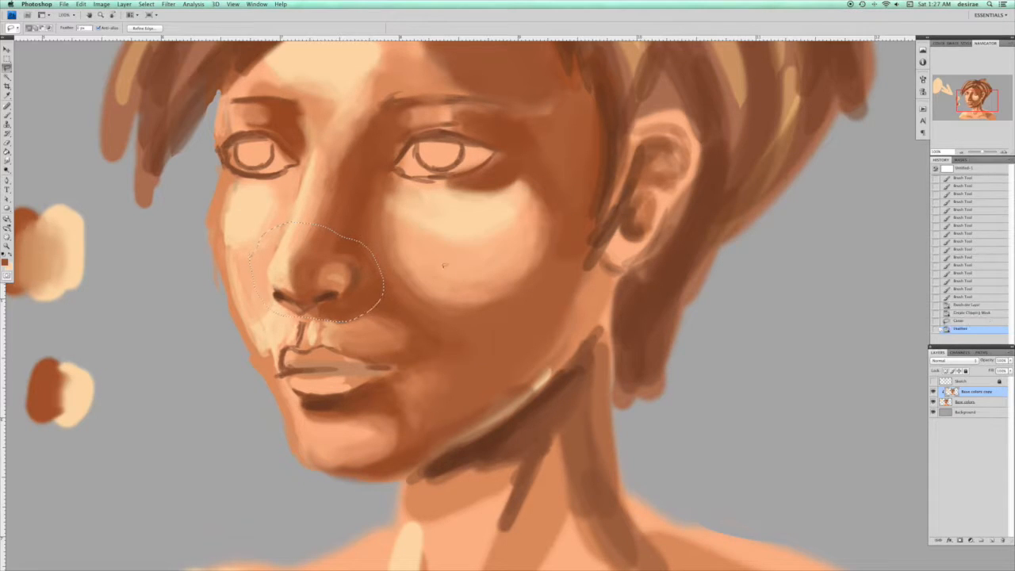
Free-transform the selected nose by rotating it slightly clockwise and warping its lower part, and deselect it
key("super+t")
left_click_drag(425, 274, 424, 282)
left_click_drag(362, 294, 360, 294)
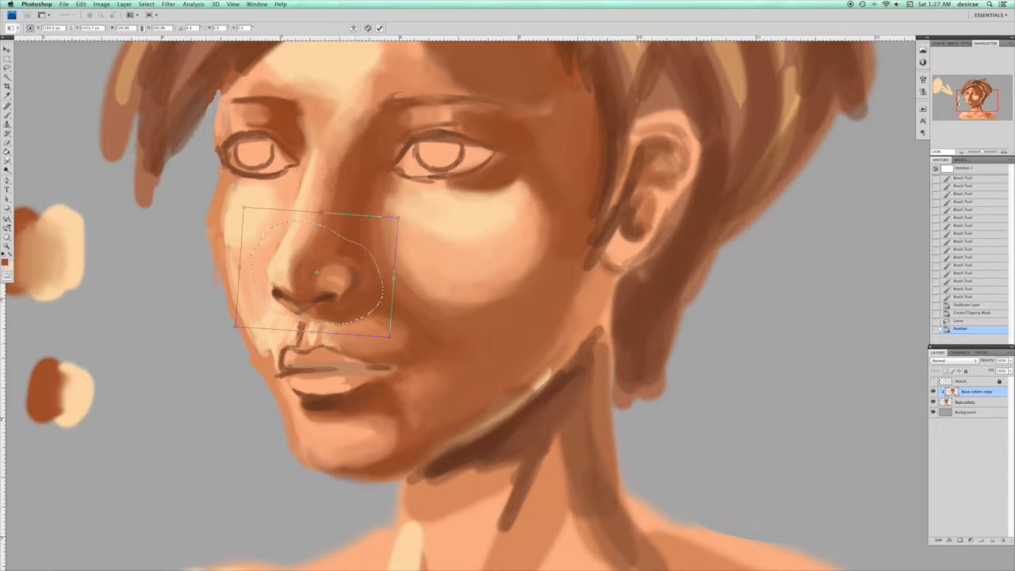
right_click(348, 296)
left_click(363, 347)
left_click_drag(314, 307, 359, 292)
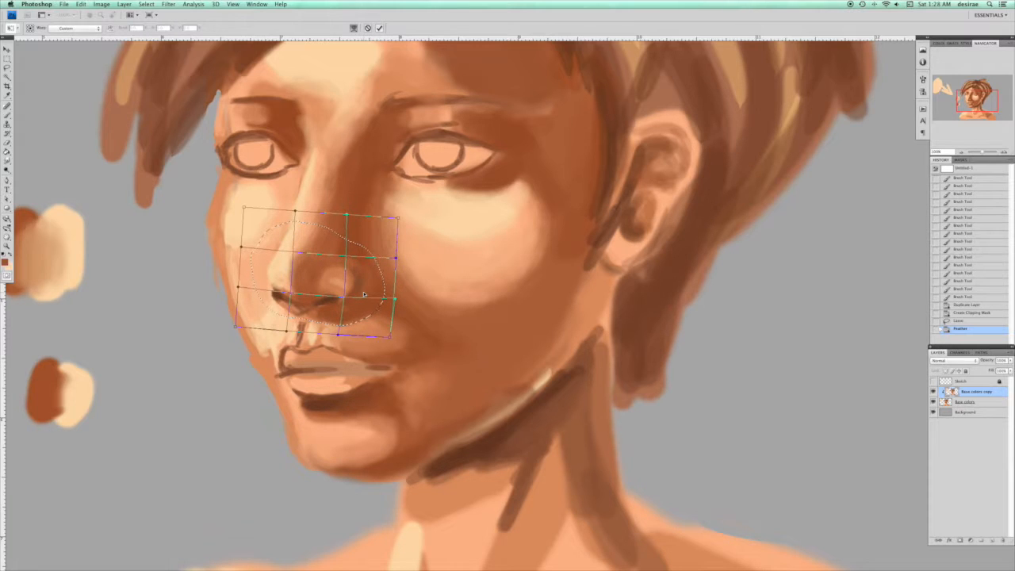
key("Return")
key("super+d")
Set the foreground colour to pink #f57a7a and brush it over the upper and lower lips
key("b")
key("super+plus")
left_click_drag(284, 362, 406, 265)
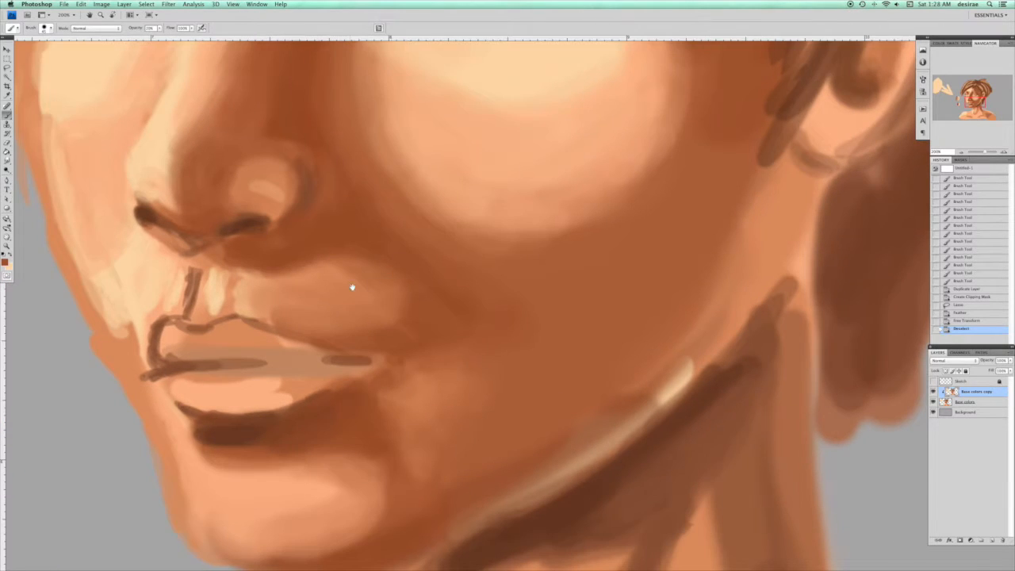
left_click_drag(324, 295, 391, 229)
mouse_move(330, 255)
left_mouse_down()
mouse_move(410, 243)
mouse_move(384, 248)
left_mouse_up()
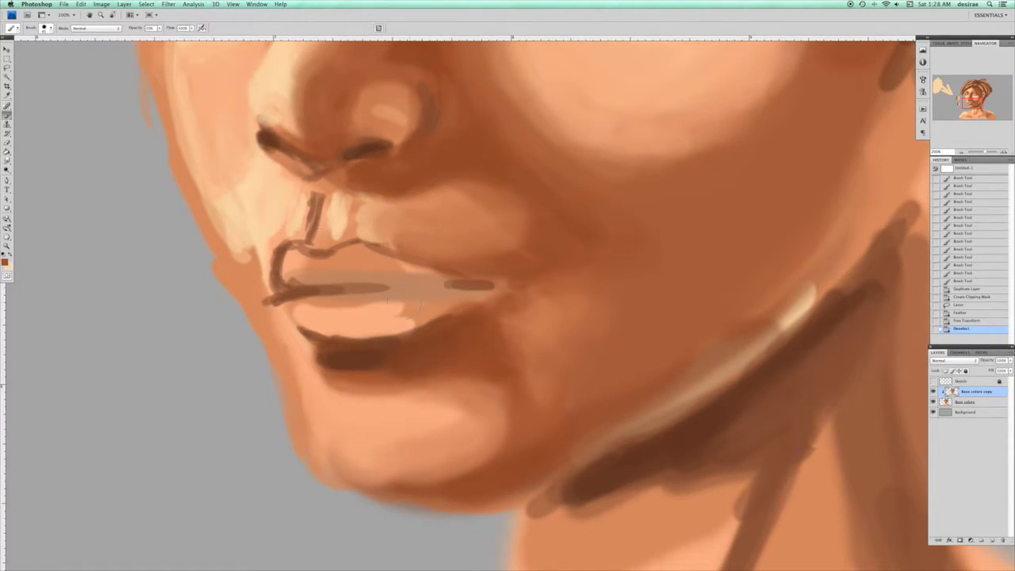
left_click(6, 261)
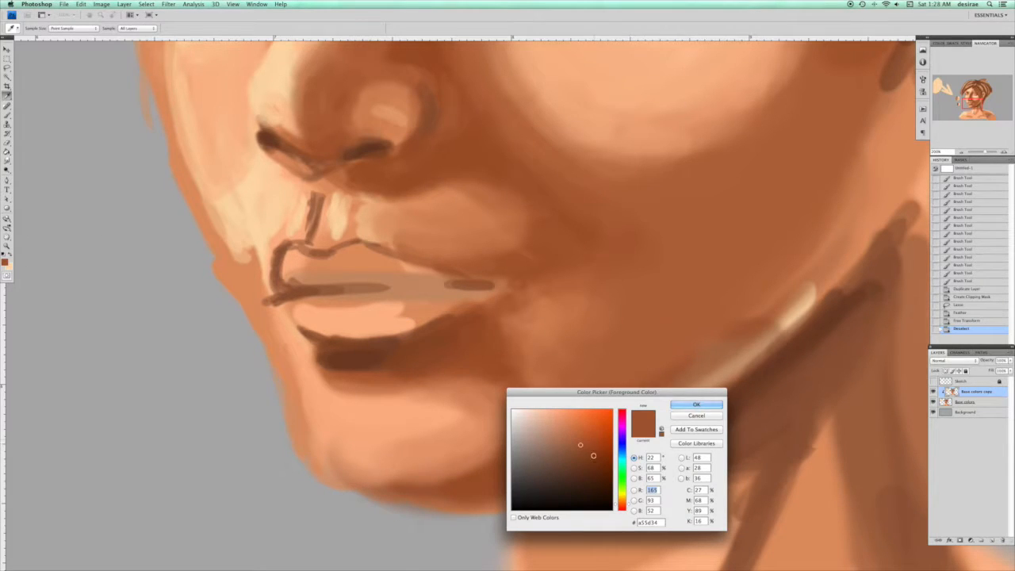
left_click_drag(624, 426, 626, 407)
left_click_drag(569, 427, 561, 413)
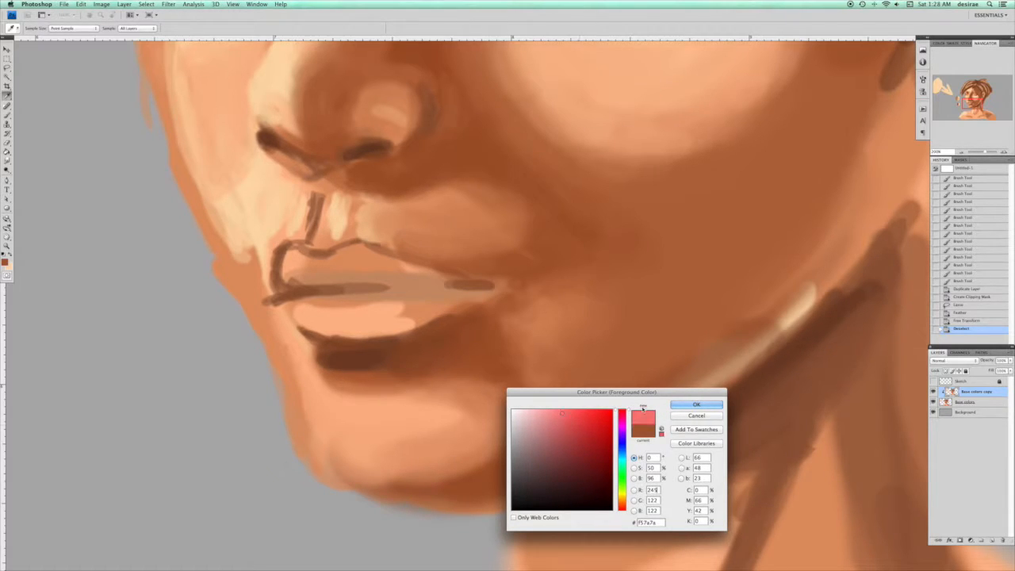
left_click(687, 404)
key("b")
mouse_move(310, 313)
left_mouse_down()
mouse_move(373, 316)
mouse_move(348, 324)
left_mouse_up()
mouse_move(411, 321)
left_mouse_down()
mouse_move(357, 328)
mouse_move(438, 306)
left_mouse_up()
mouse_move(296, 262)
left_mouse_down()
mouse_move(356, 257)
mouse_move(460, 292)
left_mouse_up()
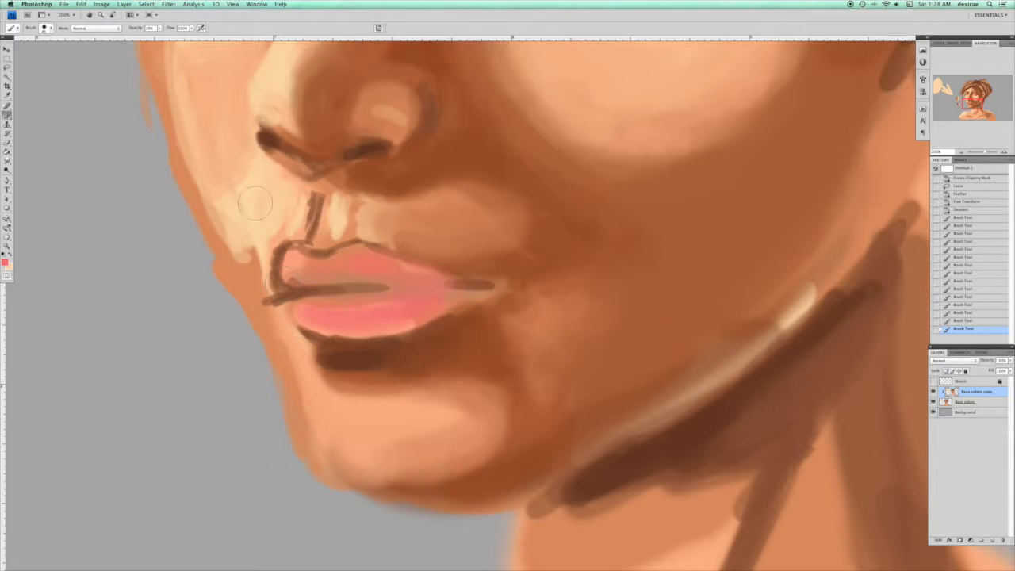
Darken the middle of the lower lip with the Brush tool using the red #cf6262
left_click(4, 263)
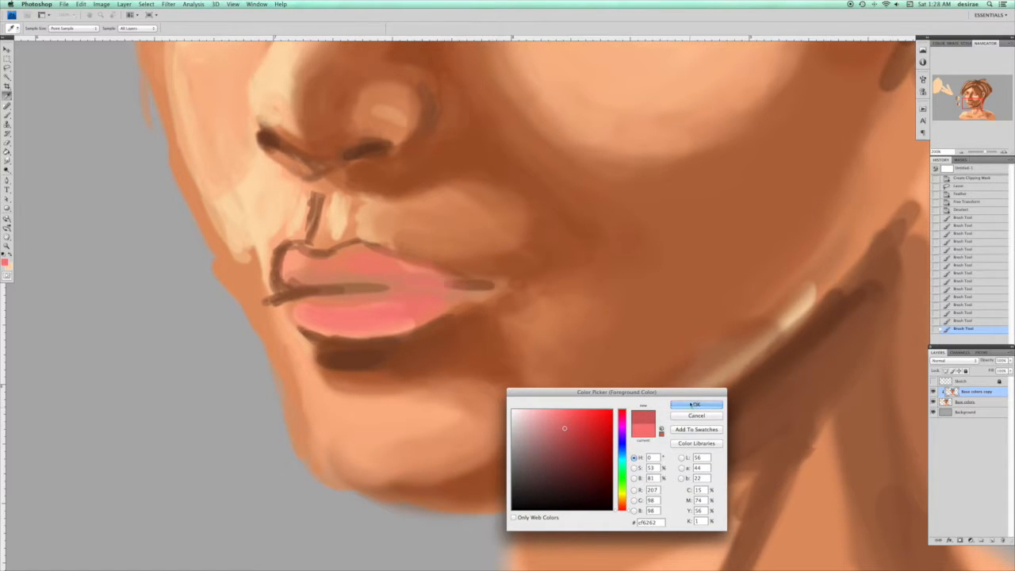
key("Return")
left_click_drag(307, 313, 380, 318)
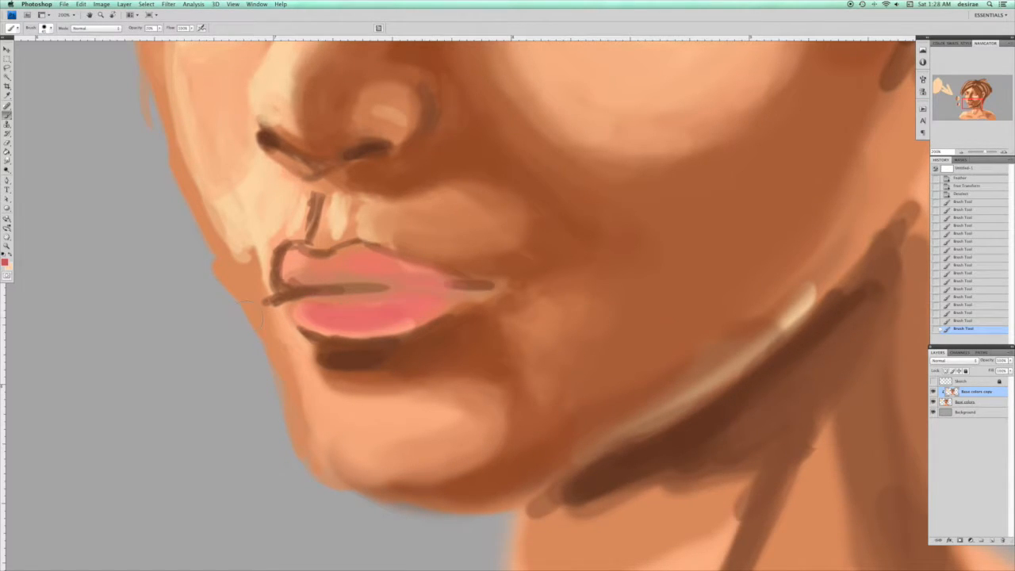
Choose a slightly darker, more muted red and paint it over both lips
left_click(5, 265)
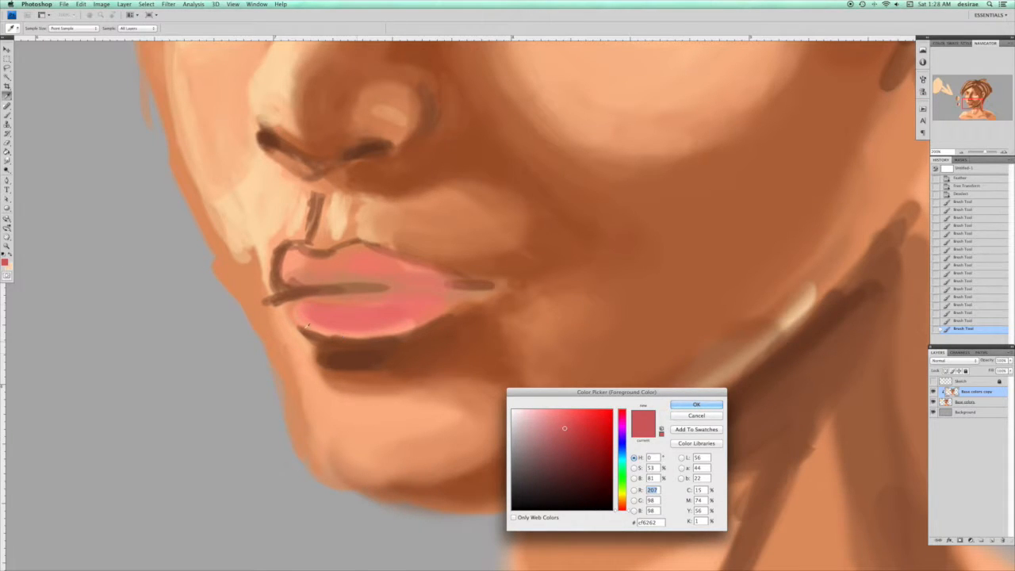
left_click(561, 433)
left_click_drag(561, 434, 557, 435)
left_click(696, 405)
left_click_drag(305, 310, 381, 320)
mouse_move(309, 308)
left_mouse_down()
mouse_move(361, 316)
mouse_move(317, 320)
mouse_move(356, 330)
mouse_move(417, 323)
left_mouse_up()
mouse_move(294, 263)
left_mouse_down()
mouse_move(296, 274)
mouse_move(343, 270)
left_mouse_up()
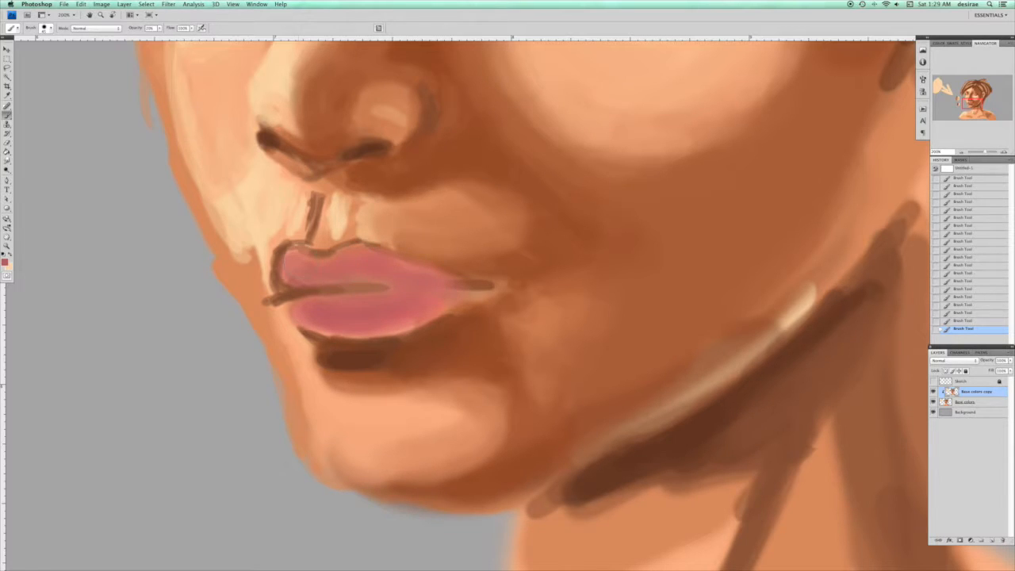
left_click_drag(300, 311, 382, 322)
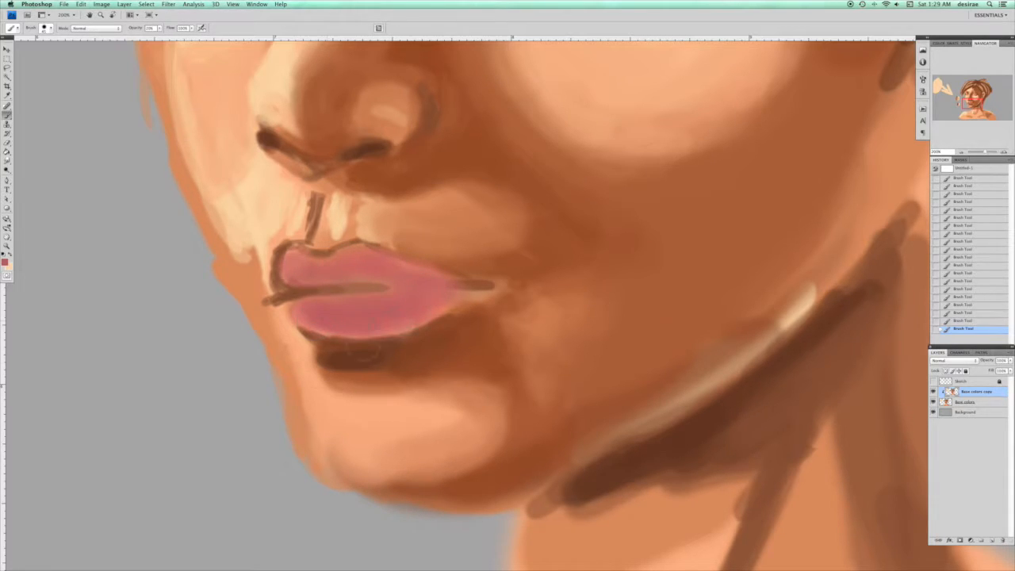
Make a freehand lasso selection around the whole mouth and feather it
key("super+minus")
key("super+minus")
key("super+minus")
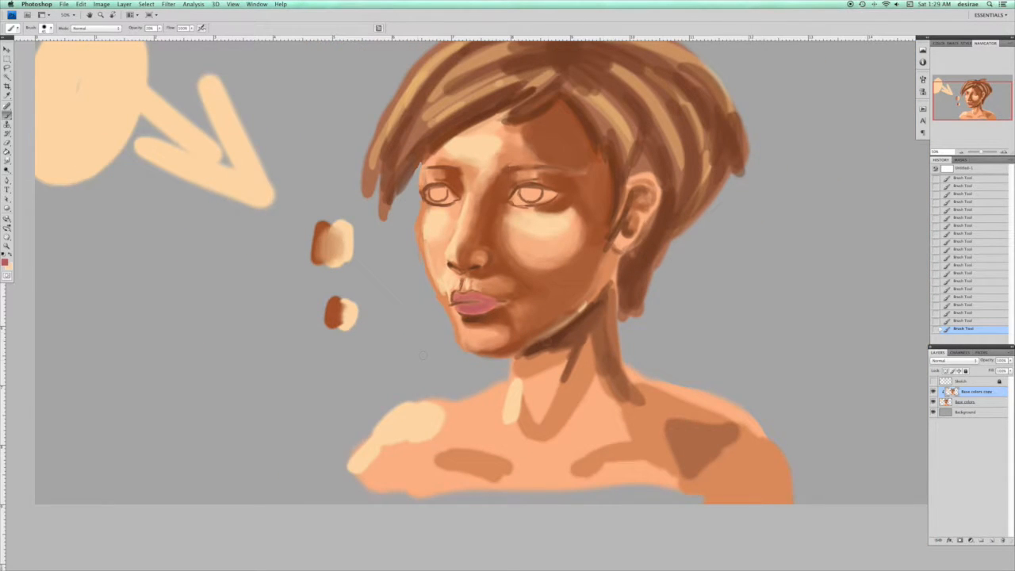
key("super+plus")
key("super+plus")
key("l")
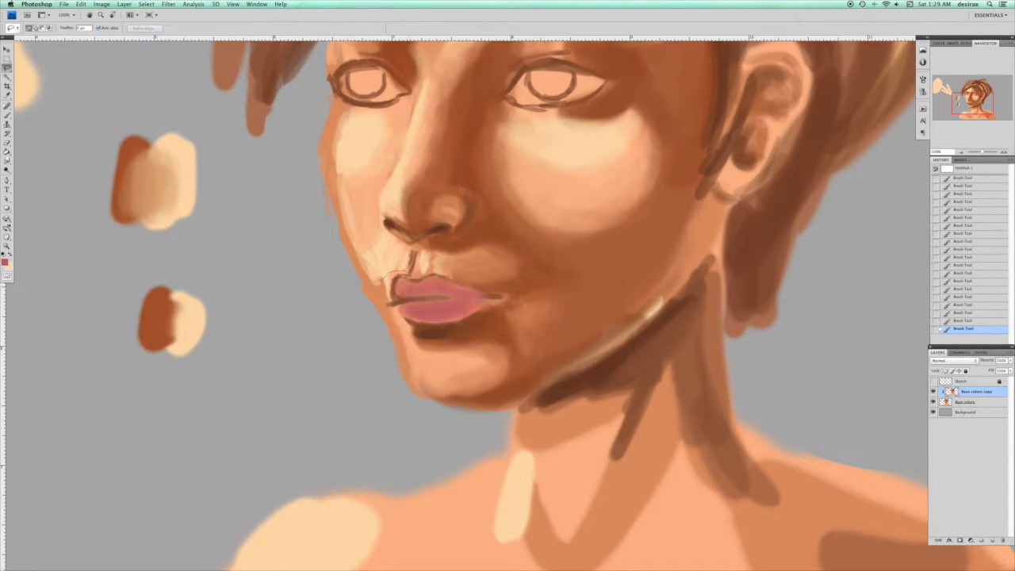
mouse_move(480, 282)
left_mouse_down()
mouse_move(520, 301)
mouse_move(421, 342)
mouse_move(386, 279)
left_mouse_up()
right_click(470, 247)
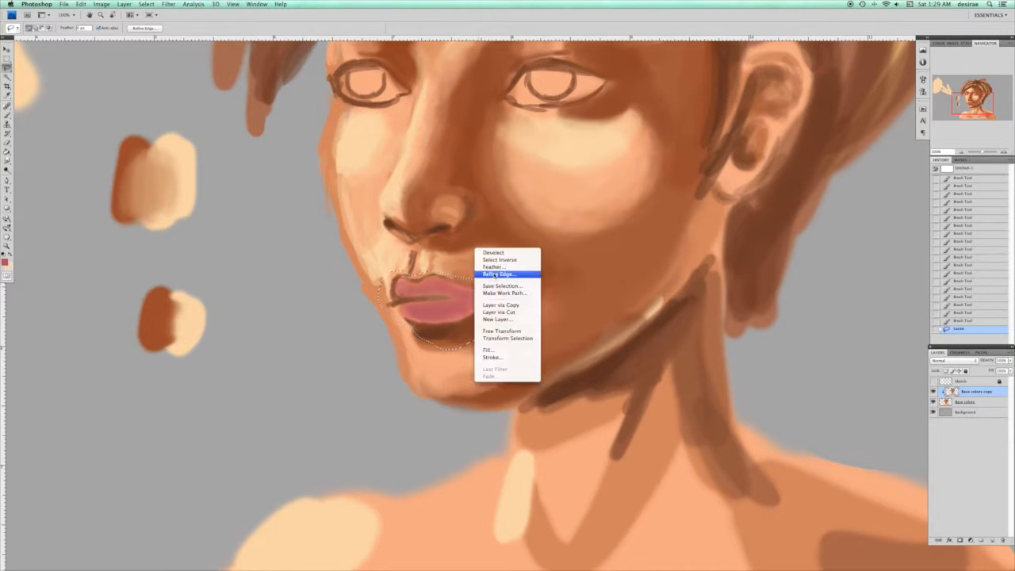
left_click(495, 265)
left_click(548, 204)
Free-transform the selected mouth by rotating it slightly clockwise and stretching it a little upward, and deselect it
key("super+t")
left_click_drag(535, 314, 533, 316)
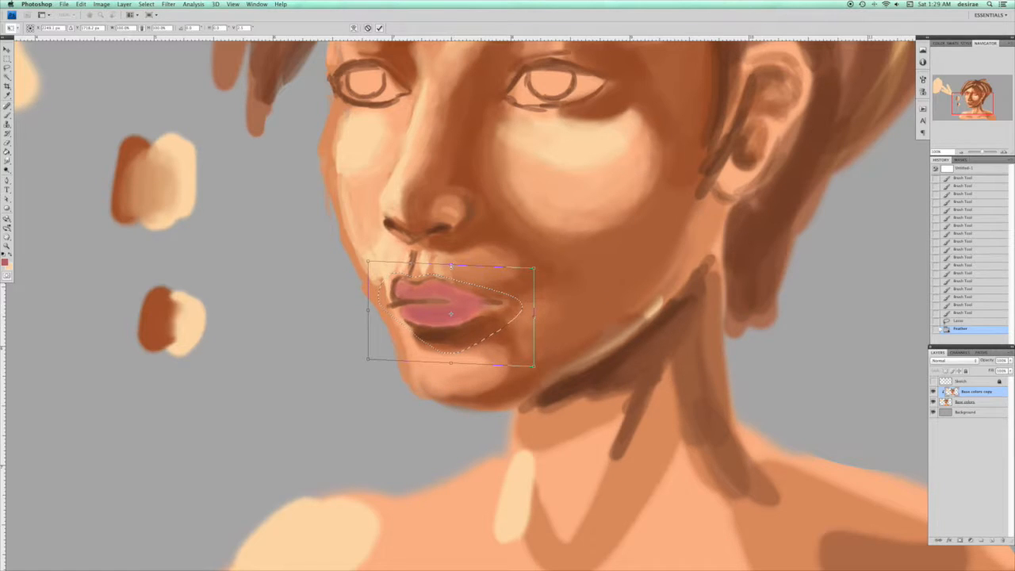
left_click_drag(449, 265, 450, 261)
key("Return")
key("l")
key("super+d")
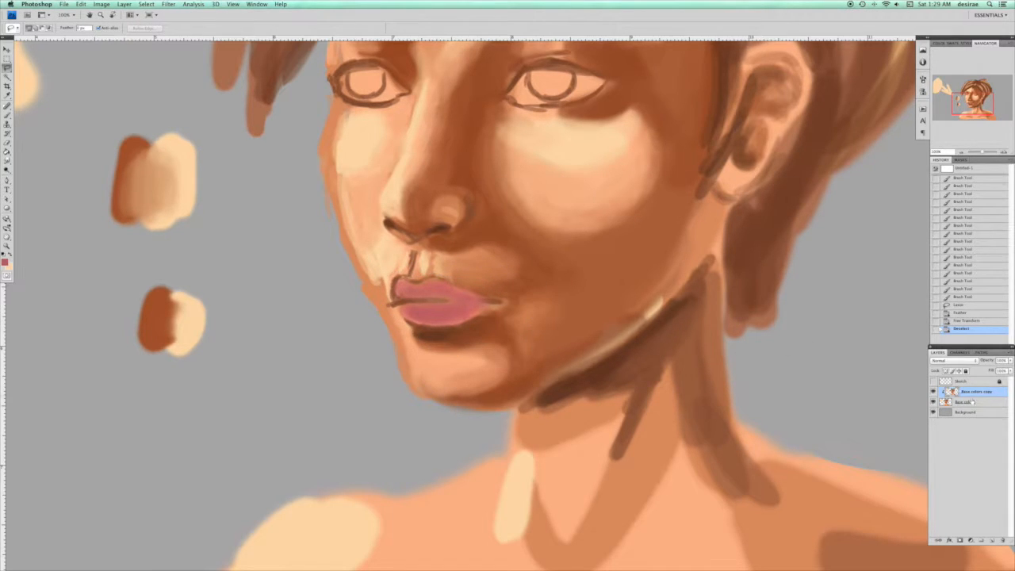
Restore the mouth selection, nudge the mouth into a better position under the nose, and deselect it
key("super+z")
key("v")
mouse_move(475, 331)
left_mouse_down()
mouse_move(471, 345)
mouse_move(478, 333)
left_mouse_up()
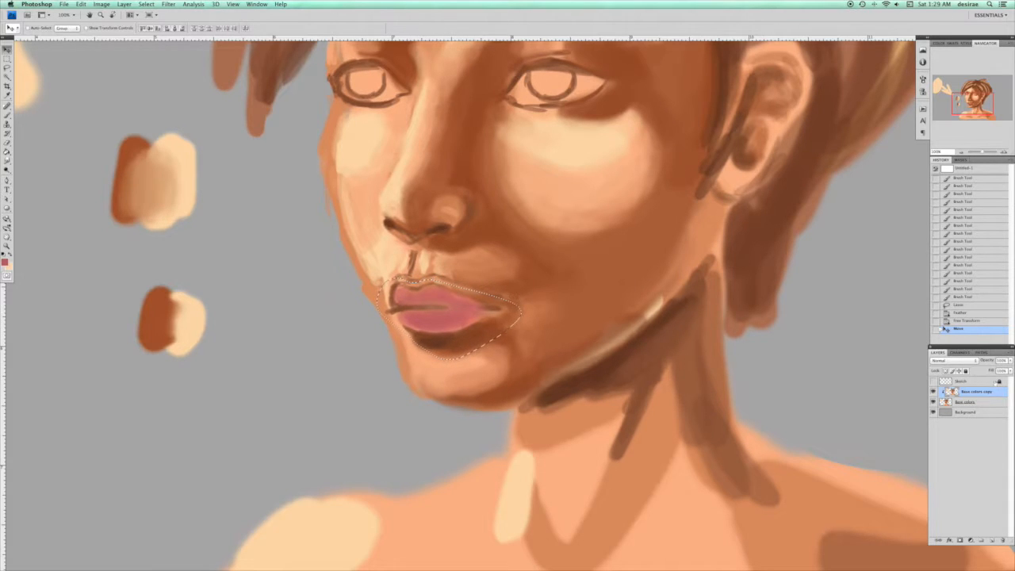
left_click_drag(443, 314, 442, 307)
key("ctrl+d")
Choose a very dark reddish brown, raise the brush opacity, and darken the mouth corner on the far side of the face
key("b")
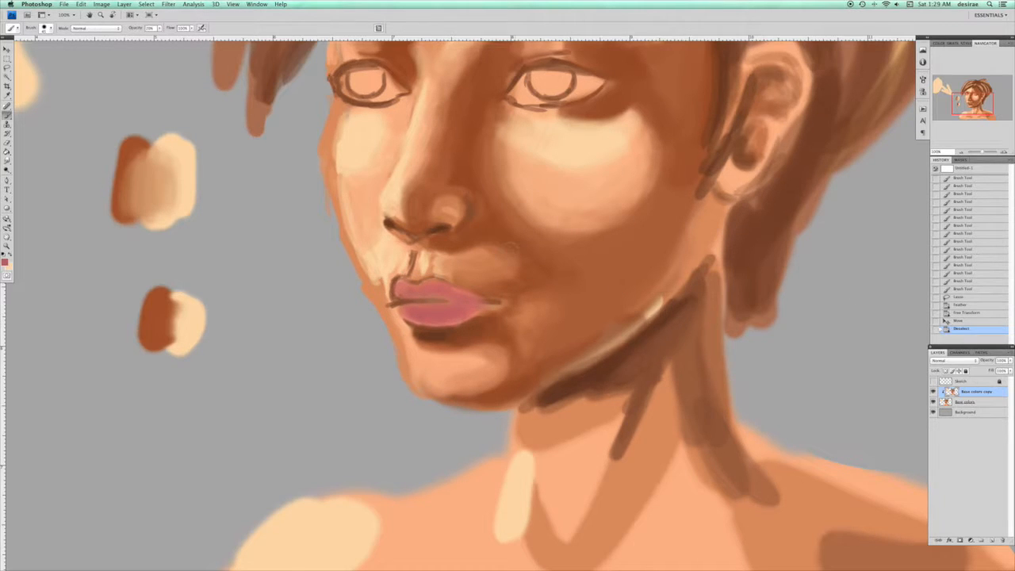
left_click(435, 331, "alt")
left_click(5, 261)
left_click_drag(588, 471, 594, 480)
left_click(682, 406)
left_click(160, 27)
left_click_drag(160, 38, 172, 38)
left_click(400, 278)
mouse_move(401, 277)
left_mouse_down()
mouse_move(393, 297)
mouse_move(403, 302)
mouse_move(393, 295)
left_mouse_up()
left_click_drag(393, 290, 407, 302)
left_click_drag(389, 305, 405, 302)
left_click_drag(393, 304, 405, 302)
left_click_drag(395, 304, 406, 301)
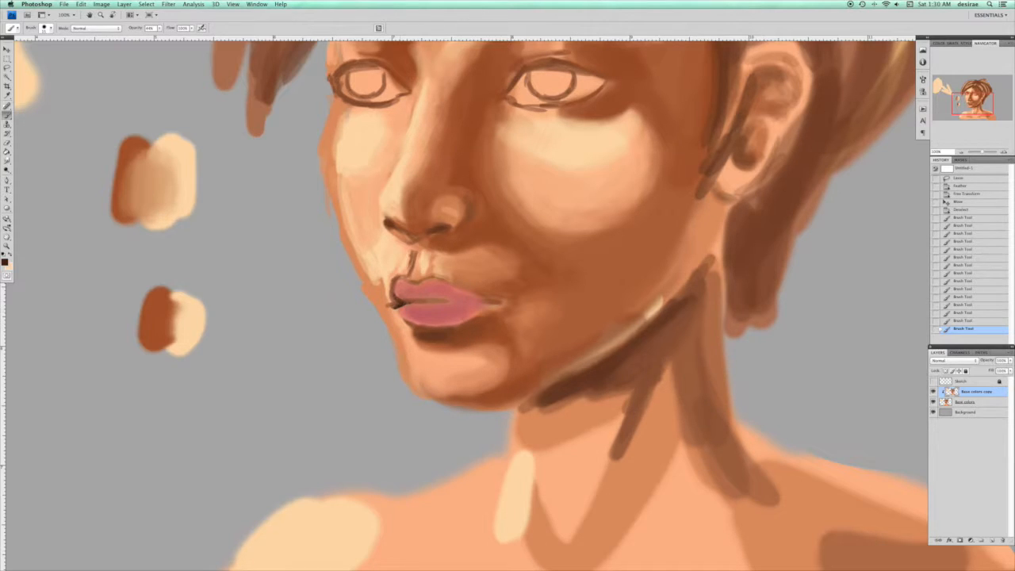
Paint the dark parting line between the lips from one mouth corner to the other
left_click_drag(395, 304, 428, 300)
left_click_drag(438, 303, 486, 300)
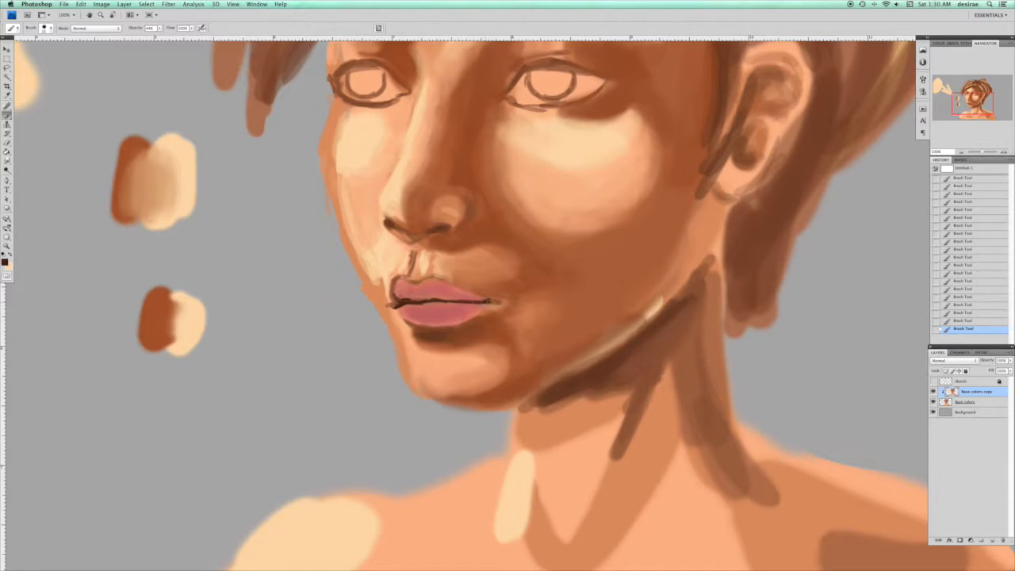
mouse_move(479, 304)
left_mouse_down()
mouse_move(489, 301)
mouse_move(479, 303)
left_mouse_up()
left_click_drag(404, 301, 470, 302)
Undo the dark stroke under the lower lip, sample the lip's rose colour, and paint along its lower edge
mouse_move(421, 330)
left_mouse_down()
mouse_move(486, 315)
mouse_move(453, 328)
left_mouse_up()
key("super+z")
left_click(432, 316, "alt")
left_click_drag(419, 328, 429, 327)
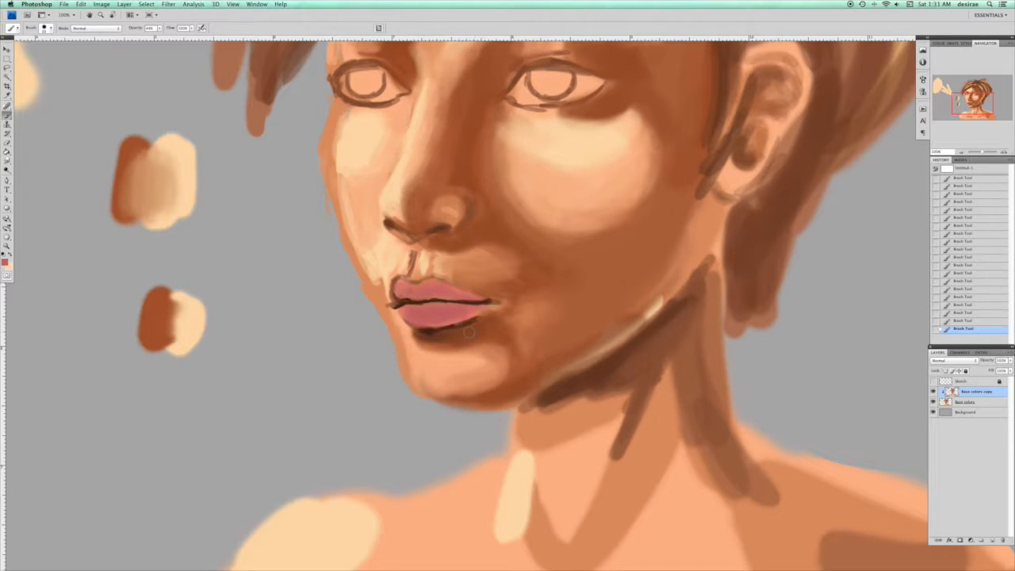
Choose a deeper, darker red and shade the upper lip just above the parting line
left_click(5, 262)
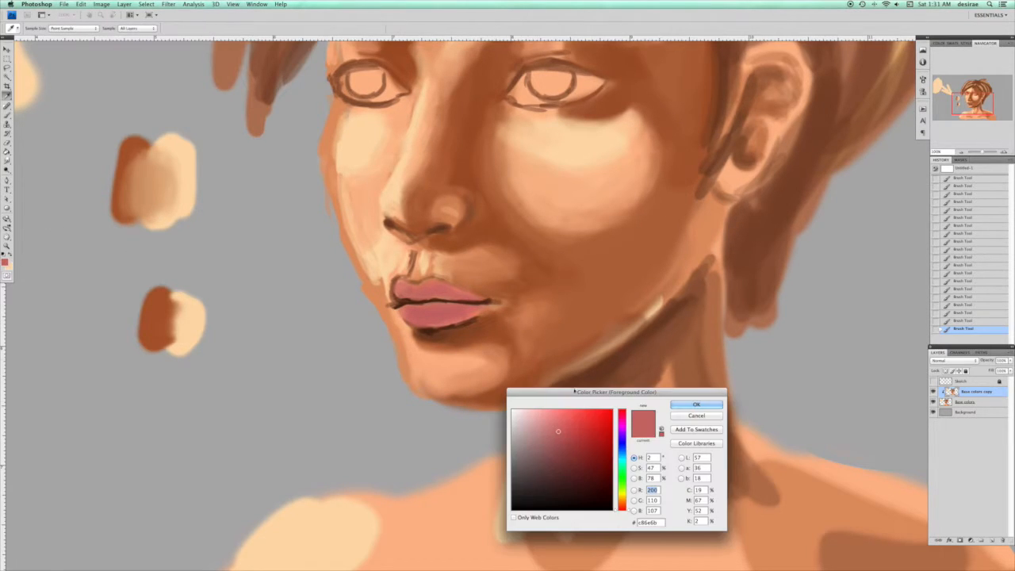
left_click(573, 435)
left_click_drag(572, 435, 573, 453)
key("Return")
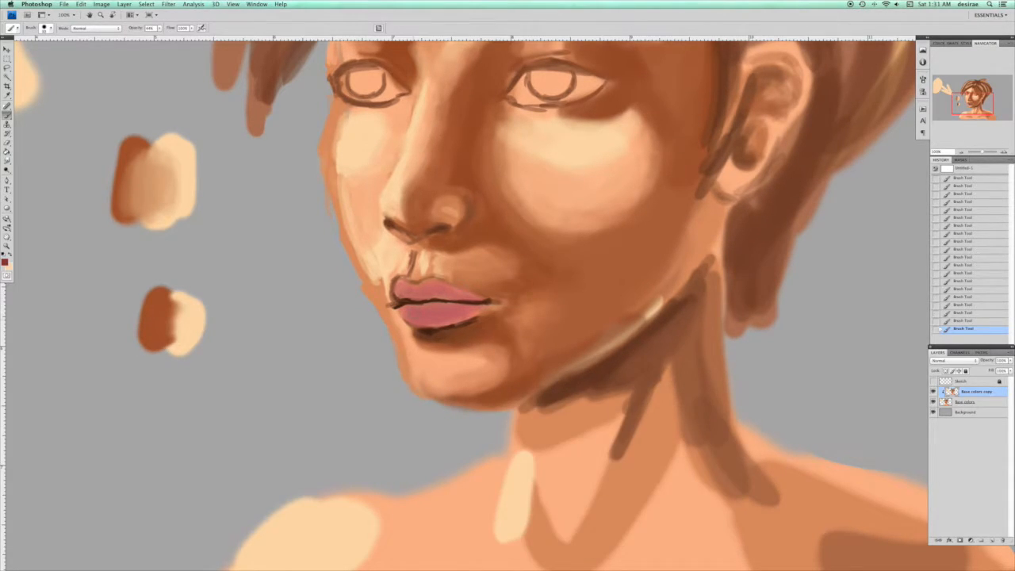
mouse_move(398, 292)
left_mouse_down()
mouse_move(420, 300)
mouse_move(404, 300)
left_mouse_up()
key("super+minus")
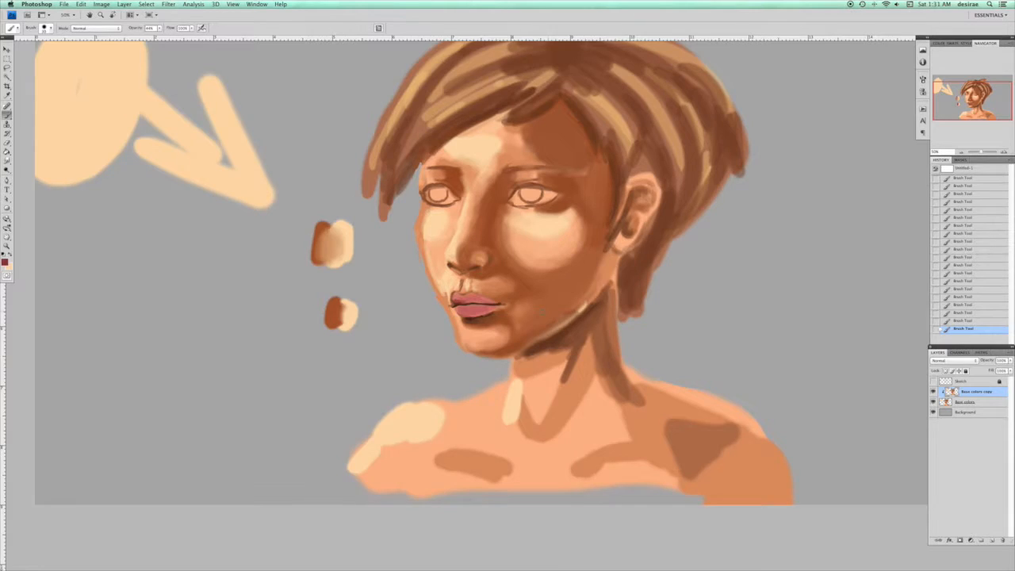
key("super+plus")
key("super+plus")
mouse_move(400, 299)
left_mouse_down()
mouse_move(473, 301)
mouse_move(423, 298)
mouse_move(446, 306)
left_mouse_up()
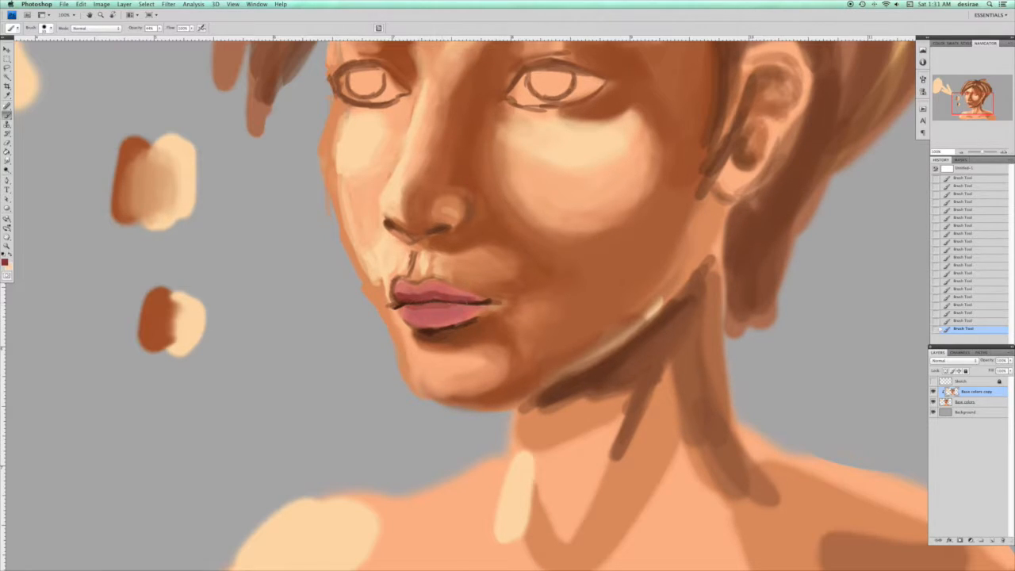
Extend the dark red shading over the far mouth corner, the lower lip's edge, and the near side of both lips
left_click_drag(399, 303, 409, 308)
mouse_move(402, 319)
left_mouse_down()
mouse_move(440, 326)
mouse_move(482, 304)
left_mouse_up()
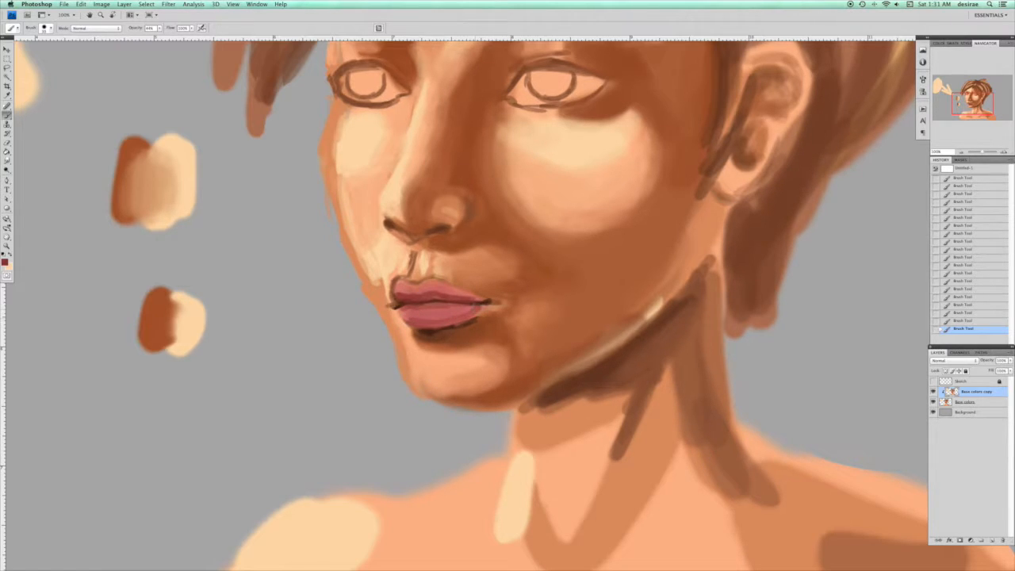
mouse_move(409, 295)
left_mouse_down()
mouse_move(400, 290)
mouse_move(436, 292)
mouse_move(437, 301)
mouse_move(451, 293)
mouse_move(467, 298)
mouse_move(421, 306)
mouse_move(468, 308)
left_mouse_up()
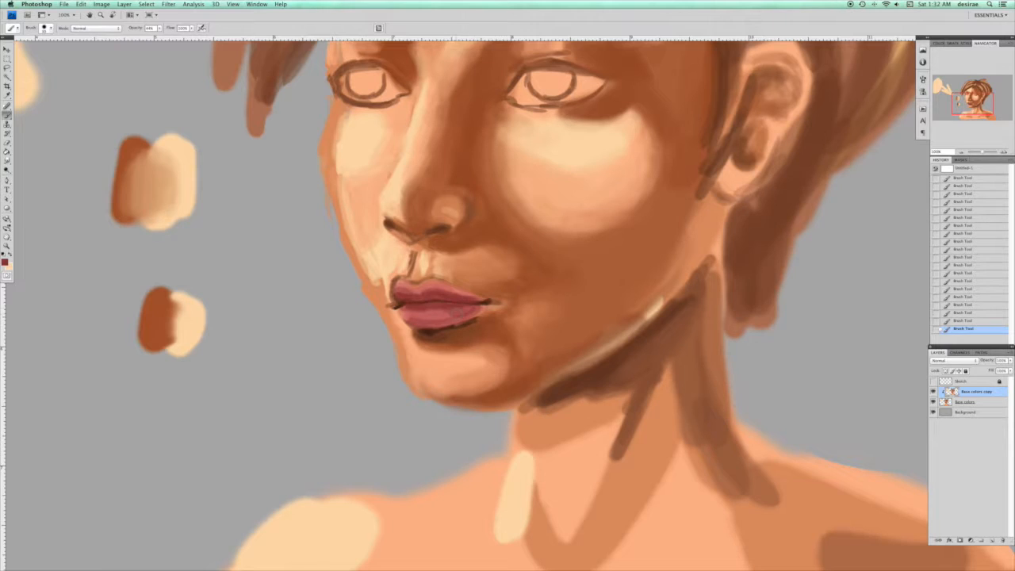
left_click_drag(440, 288, 476, 297)
left_click_drag(461, 314, 485, 307)
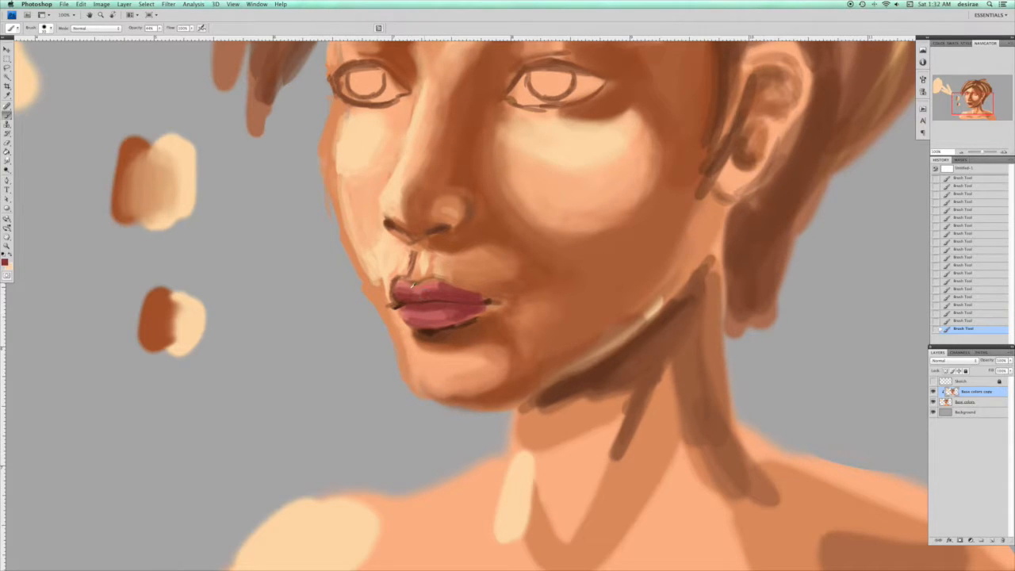
Sample tones from the lips and blend the light and dark areas of the lower lip
left_click(405, 291, "alt")
left_click(423, 314, "alt")
mouse_move(440, 308)
left_mouse_down()
mouse_move(420, 310)
mouse_move(453, 317)
left_mouse_up()
left_click(458, 298, "alt")
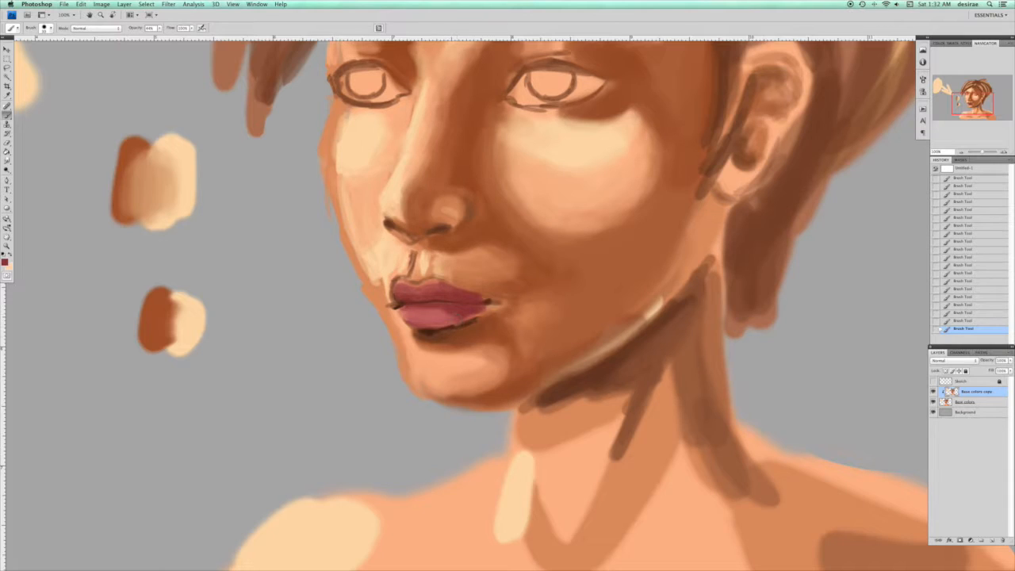
key("ctrl+minus")
key("ctrl+minus")
key("ctrl+minus")
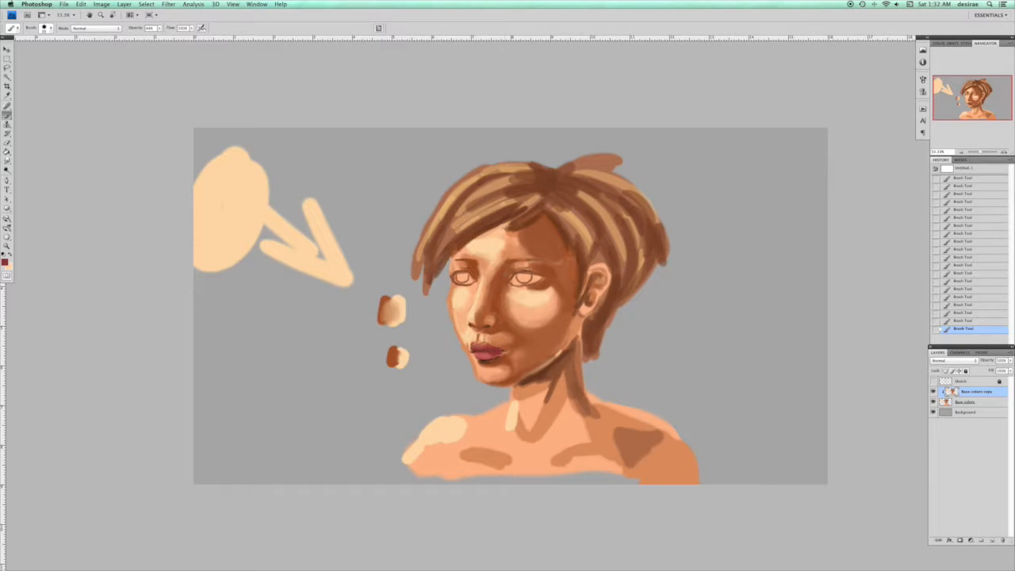
key("super+plus")
key("super+plus")
key("super+plus")
key("l")
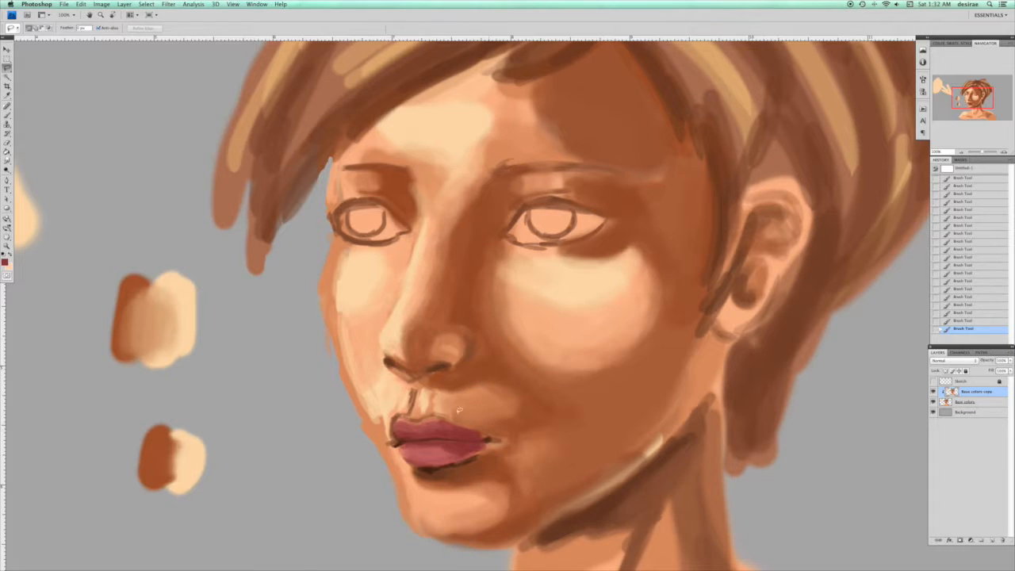
mouse_move(441, 407)
left_mouse_down()
mouse_move(513, 426)
mouse_move(528, 442)
mouse_move(439, 483)
mouse_move(401, 467)
mouse_move(392, 415)
left_mouse_up()
key("ctrl+d")
Merge the painted copy down into the Base colors layer and create a duplicate of it clipped to the original
key("ctrl+e")
right_click(971, 391)
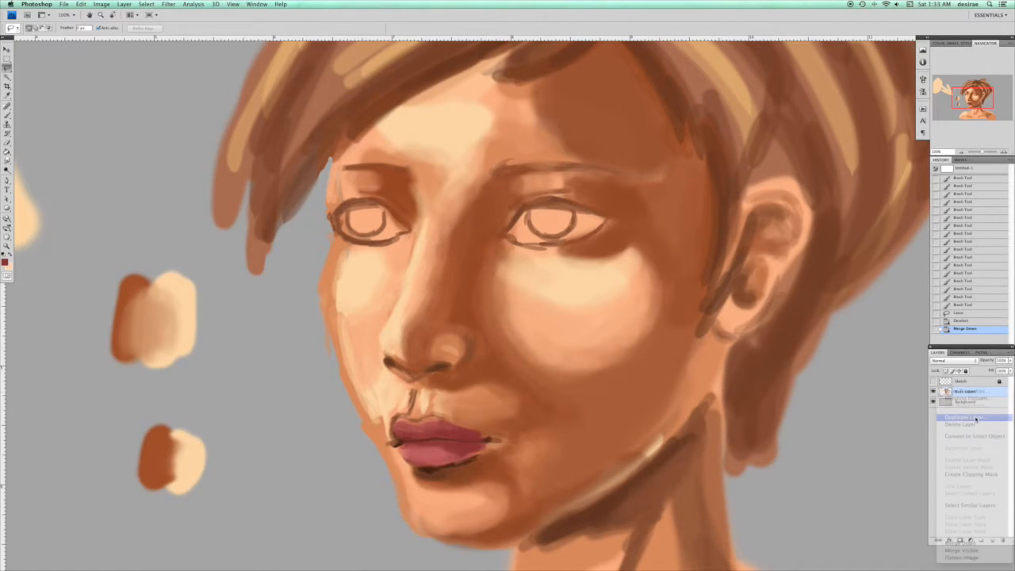
left_click(963, 416)
left_click(572, 192)
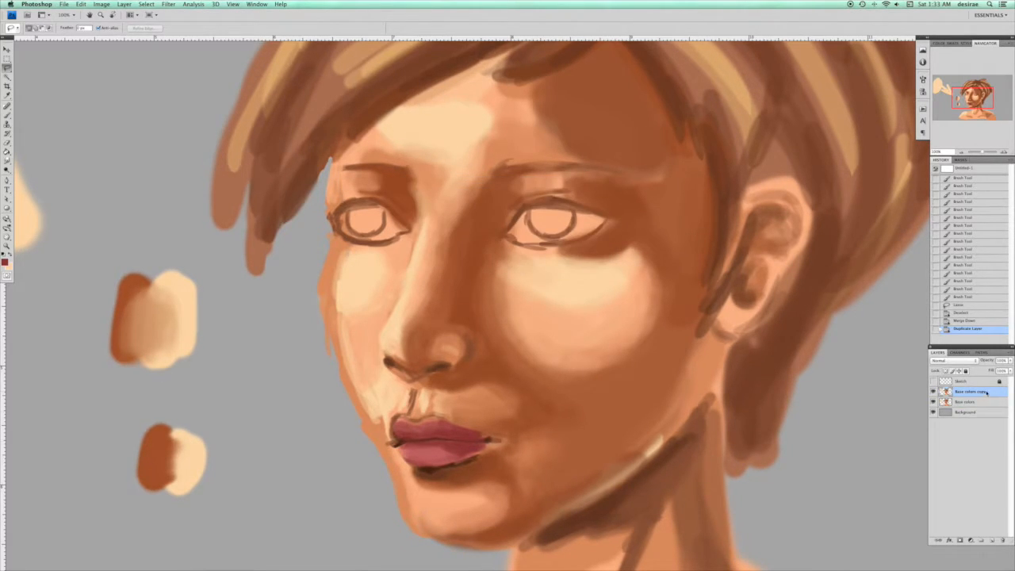
right_click(989, 392)
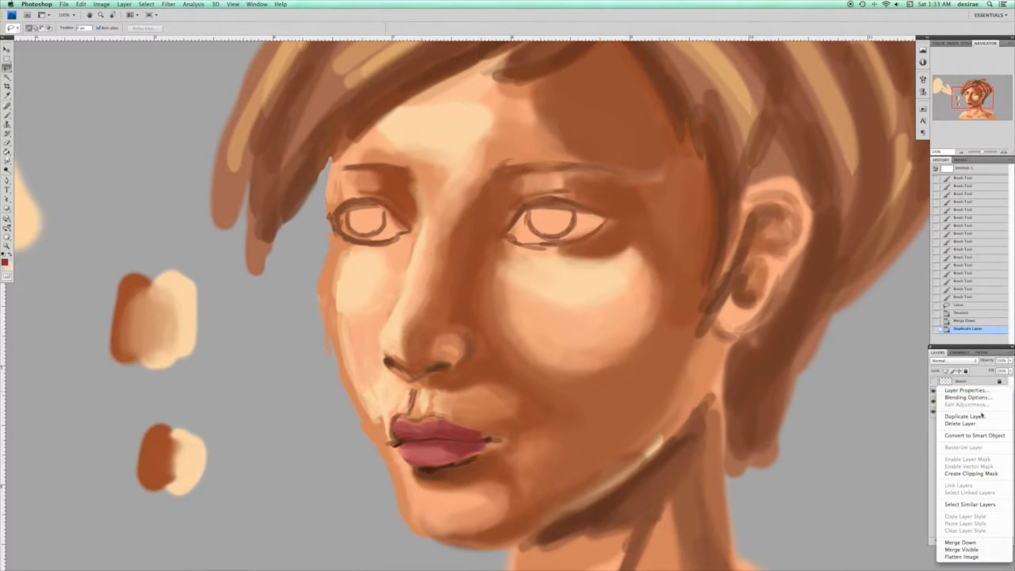
left_click(968, 474)
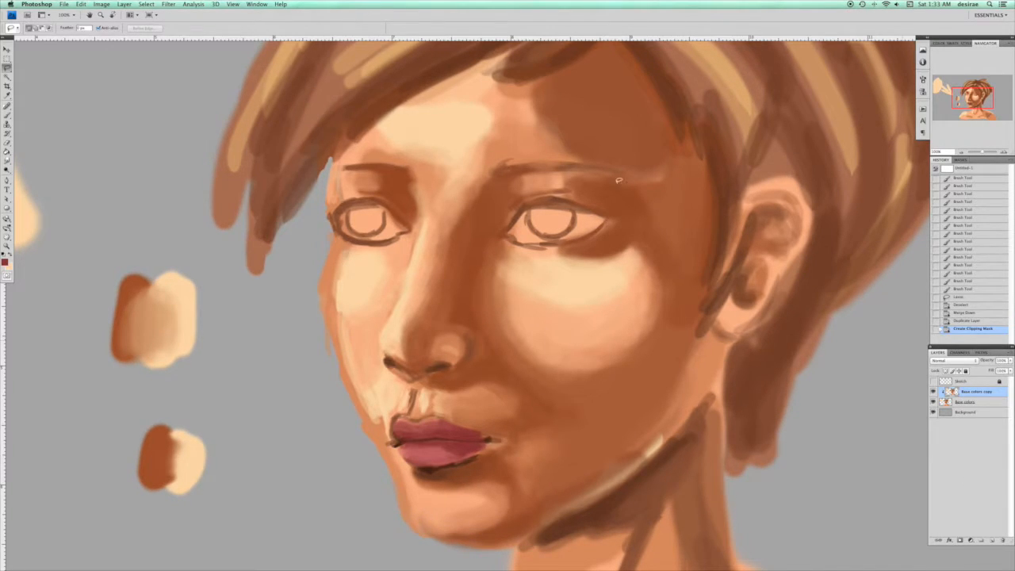
Select the area around the mouth freehand with the Lasso and feather the selection by 10 pixels
mouse_move(501, 406)
left_mouse_down()
mouse_move(531, 440)
mouse_move(430, 492)
left_mouse_up()
mouse_move(387, 458)
left_mouse_down()
mouse_move(377, 436)
mouse_move(468, 401)
mouse_move(501, 406)
left_mouse_up()
right_click(519, 361)
left_click(535, 371)
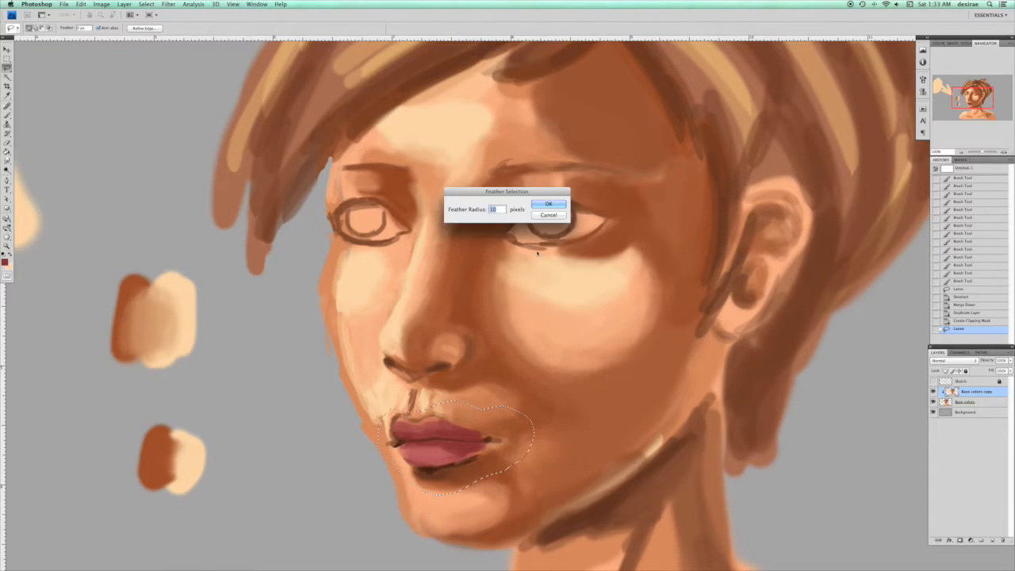
left_click(547, 203)
Free-transform the selected mouth to adjust its shape and placement slightly, and deselect it
key("ctrl+t")
left_click_drag(544, 449, 556, 450)
left_click_drag(369, 449, 366, 445)
left_click_drag(477, 445, 475, 442)
key("Return")
key("ctrl+d")
Lasso the nose and mouth together as one area of the face and feather the selection
key("ctrl+minus")
key("ctrl+minus")
key("ctrl+minus")
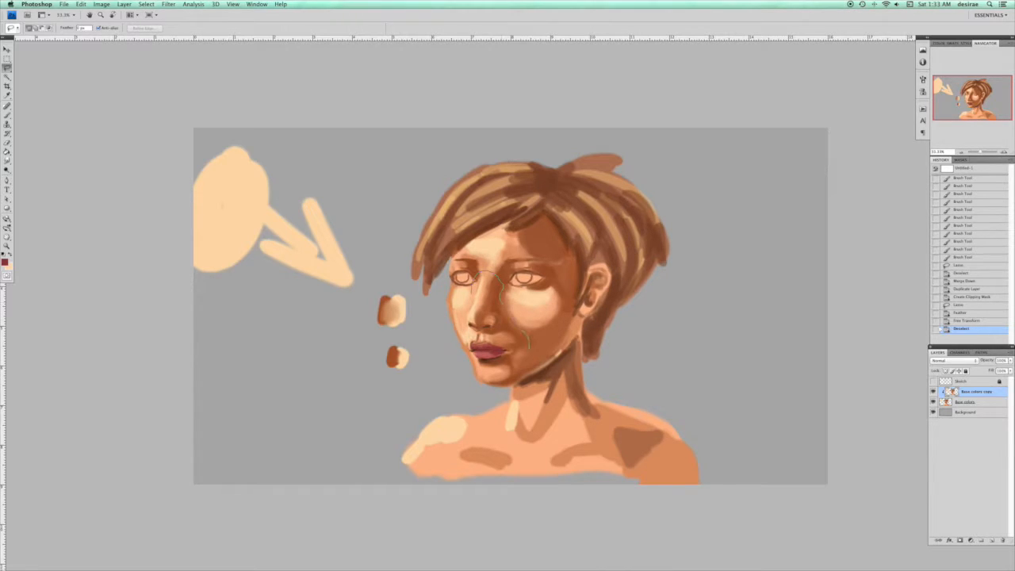
left_click_drag(507, 366, 500, 367)
right_click(523, 276)
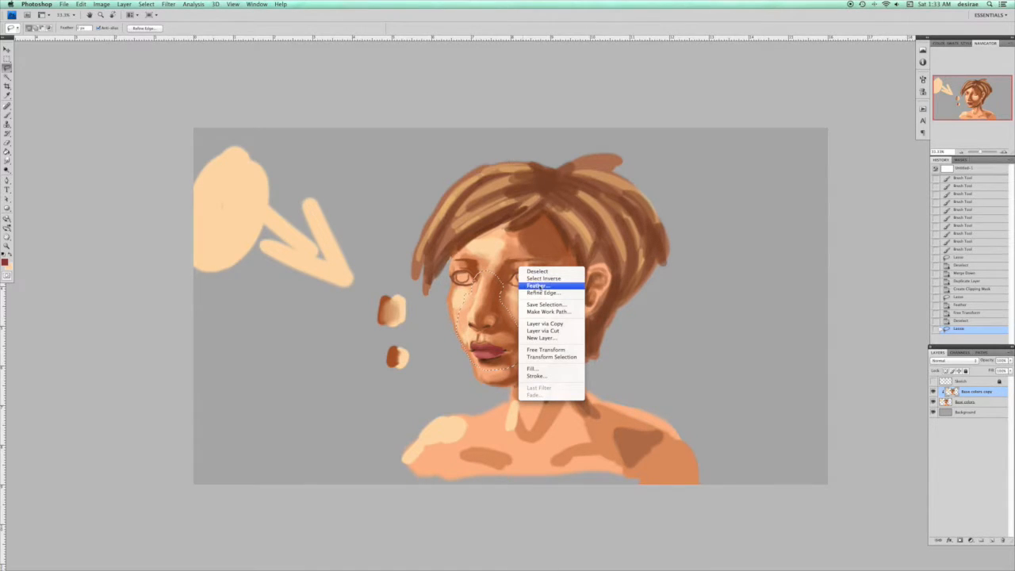
left_click(533, 288)
left_click(547, 201)
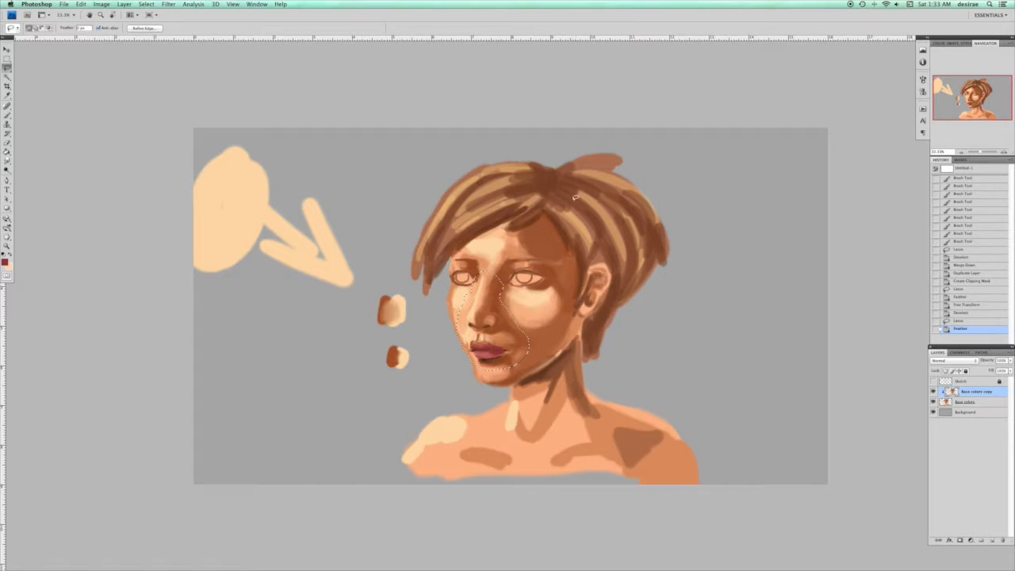
Scale the selected nose and mouth down slightly, nudge them into place on the face, and deselect
key("super+t")
left_click_drag(449, 374, 451, 373)
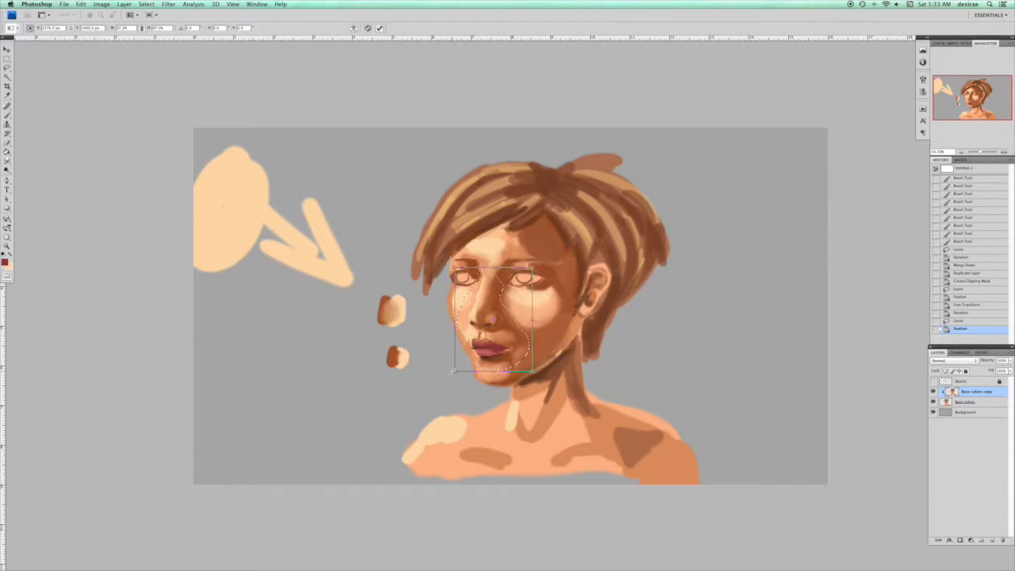
left_click_drag(503, 344, 502, 345)
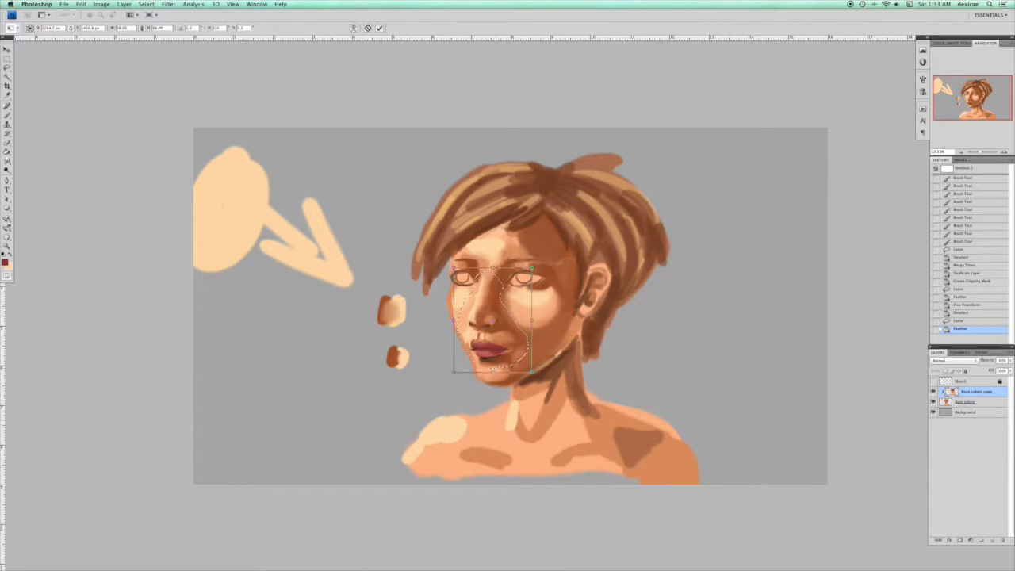
key("Return")
key("l")
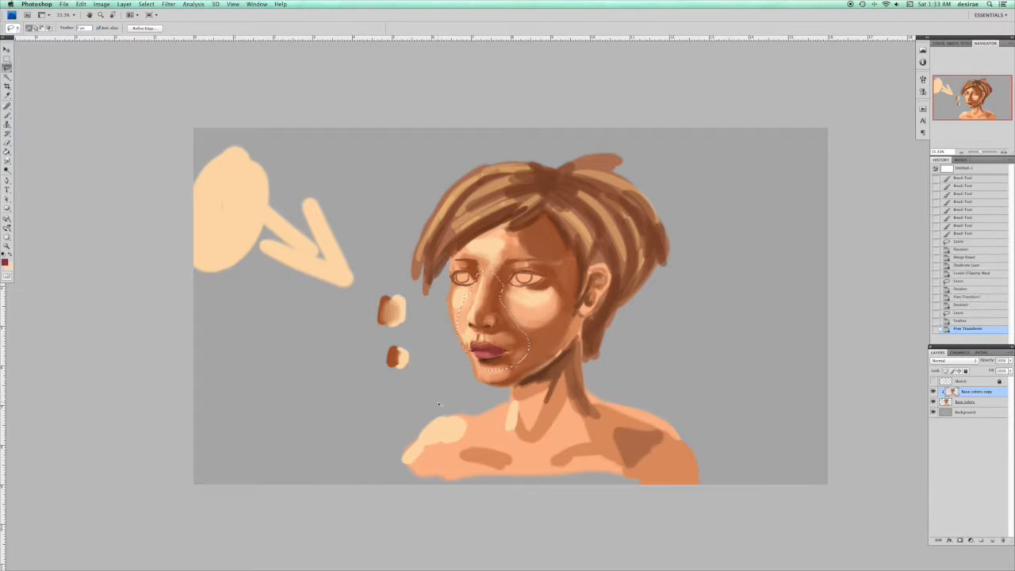
key("ctrl+d")
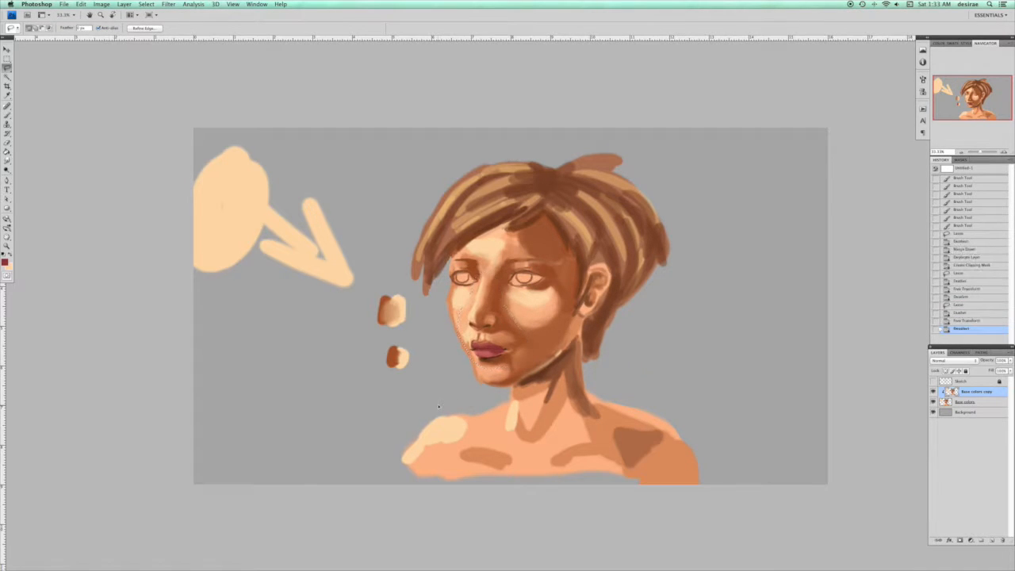
Swap the brush colours and change the pale skin tone to a light pink for the lips
key("super+plus")
key("super+plus")
key("super+plus")
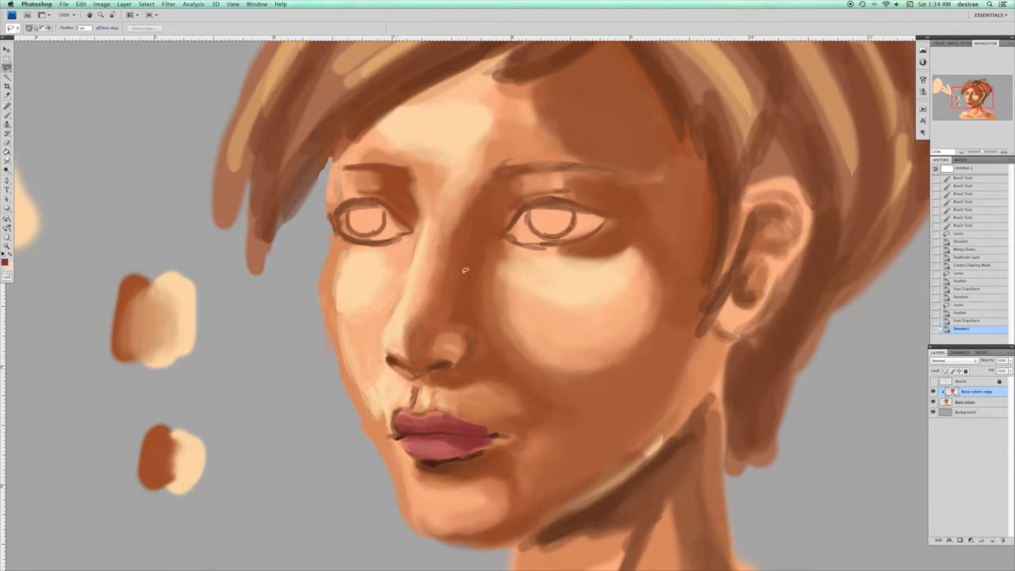
key("b")
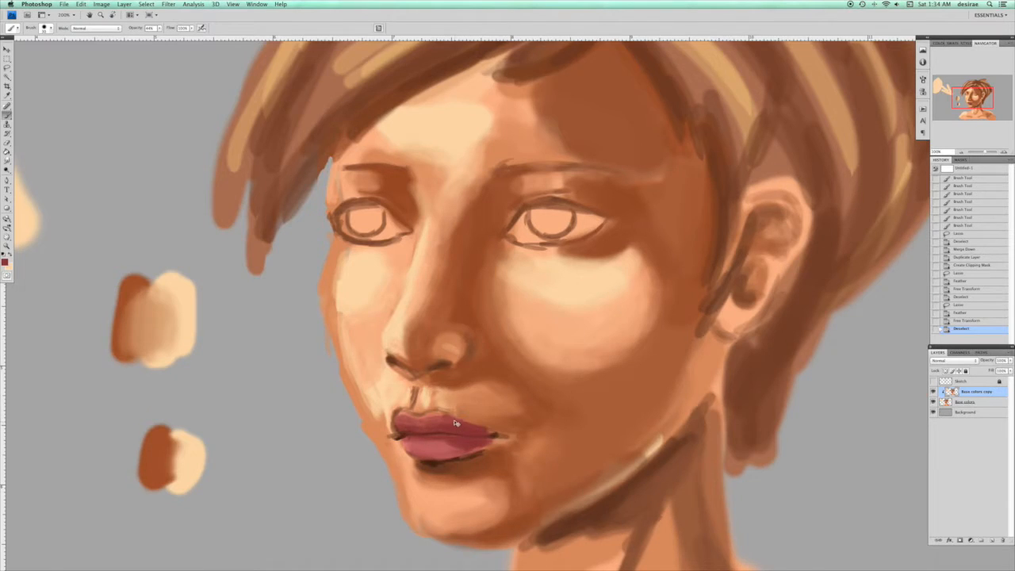
key("super+plus")
mouse_move(431, 455)
left_mouse_down()
mouse_move(443, 373)
mouse_move(481, 306)
left_mouse_up()
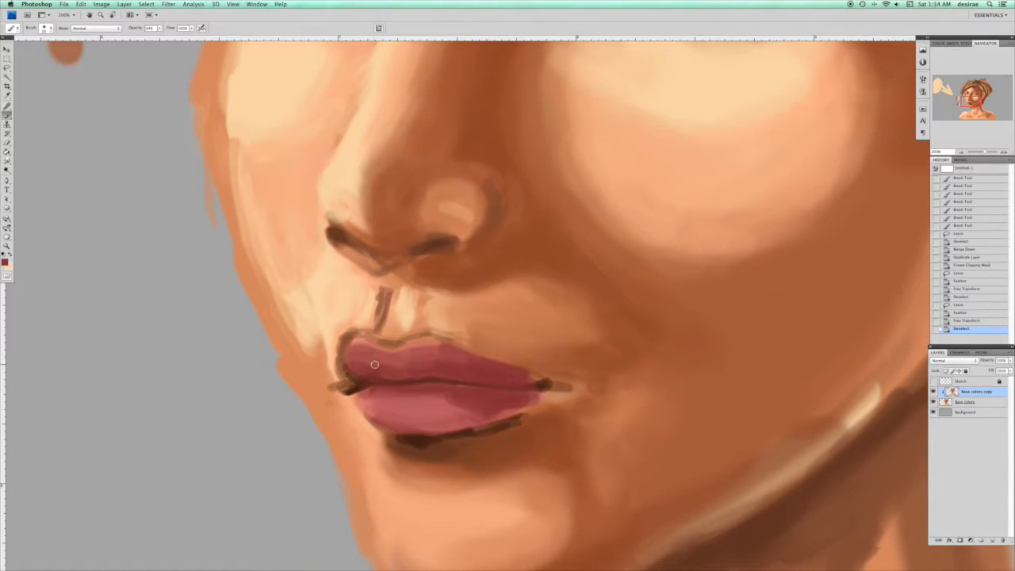
key("x")
left_click(5, 262)
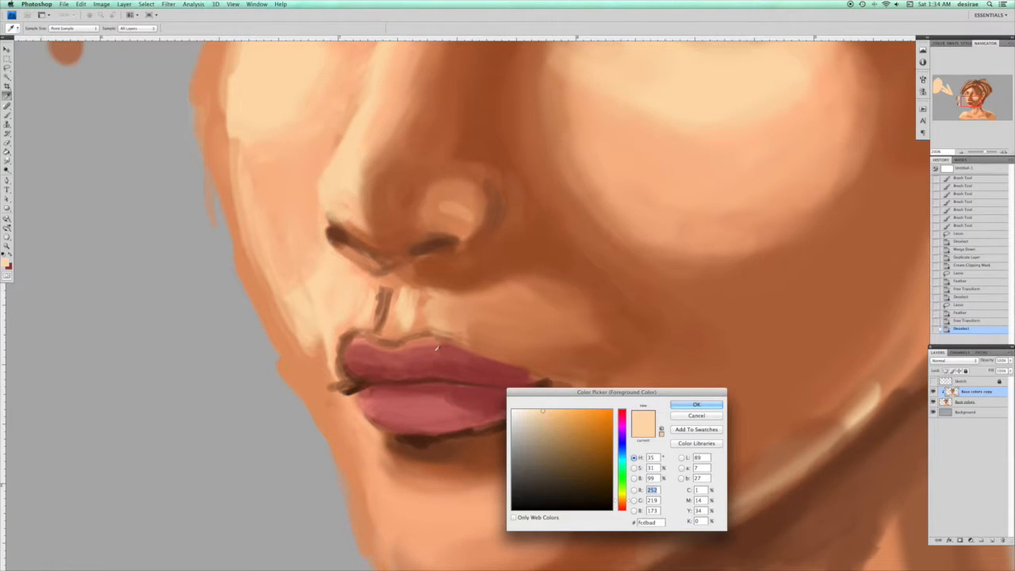
left_click(429, 407)
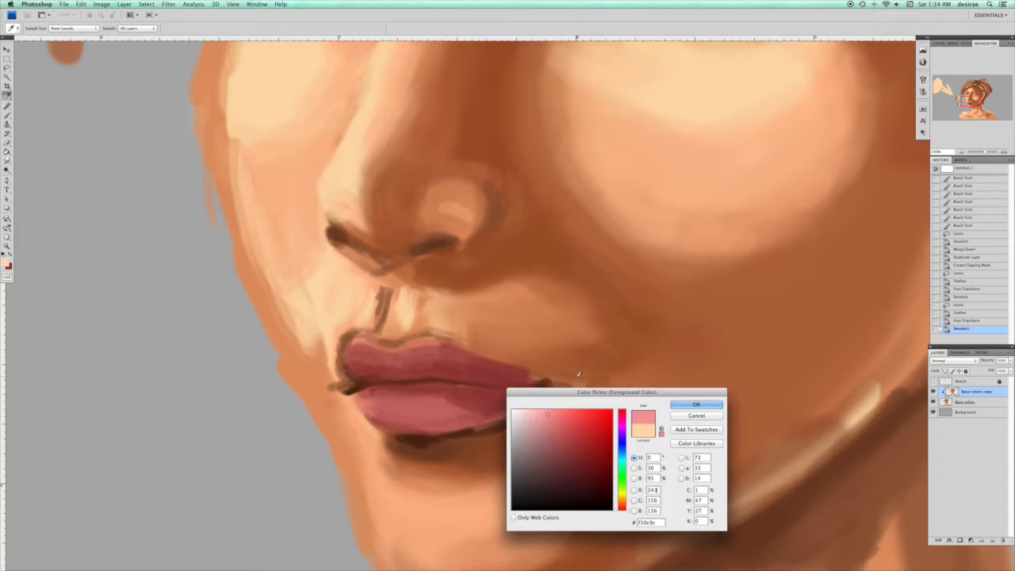
left_click(630, 507)
key("Return")
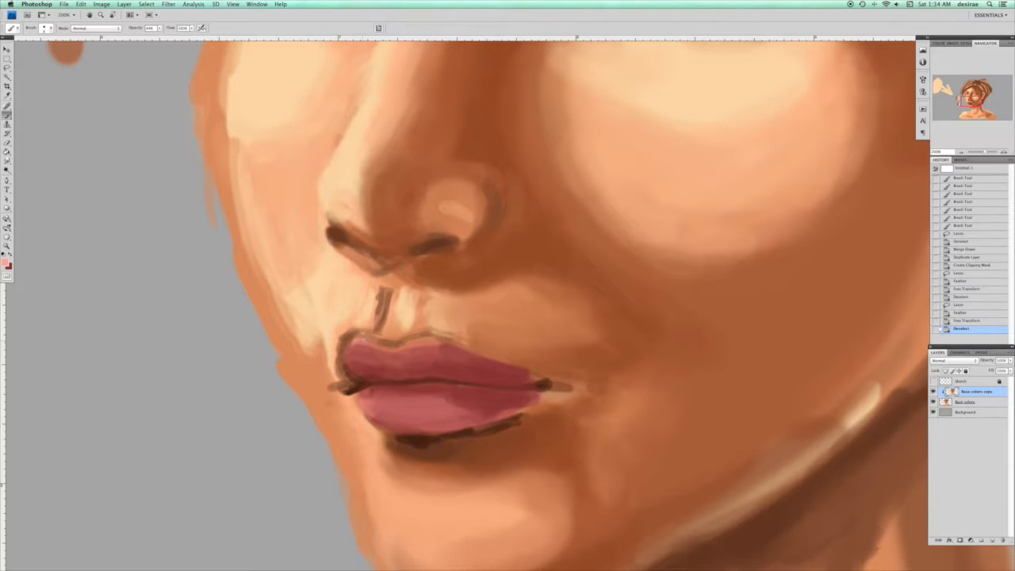
Paint light pink highlights along the upper lip's top edge and on the far side of the lower lip
left_click_drag(349, 347, 436, 345)
left_click_drag(413, 346, 437, 348)
left_click_drag(503, 364, 528, 374)
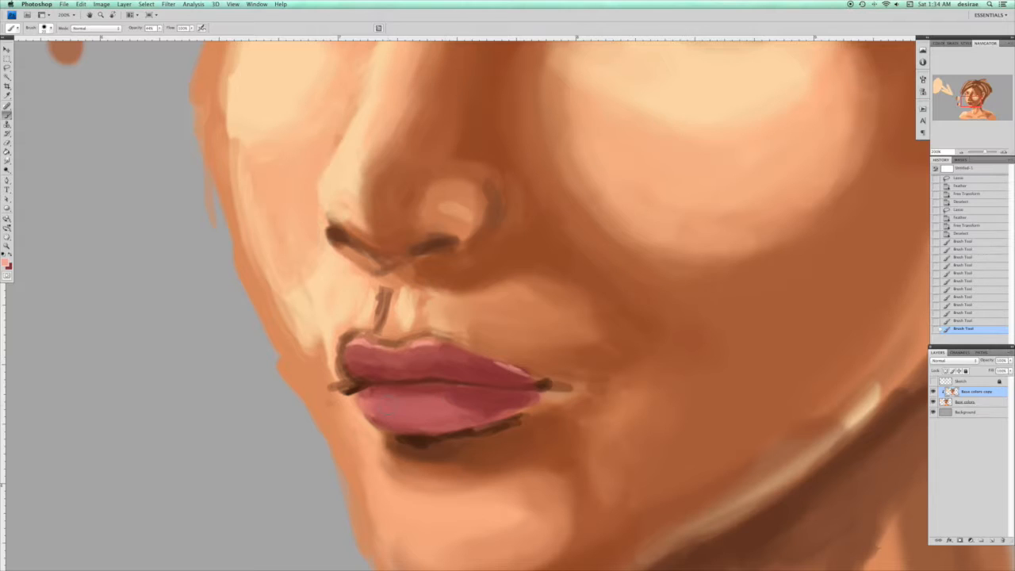
mouse_move(366, 408)
left_mouse_down()
mouse_move(460, 403)
mouse_move(402, 417)
mouse_move(384, 403)
mouse_move(384, 416)
mouse_move(427, 409)
mouse_move(388, 399)
left_mouse_up()
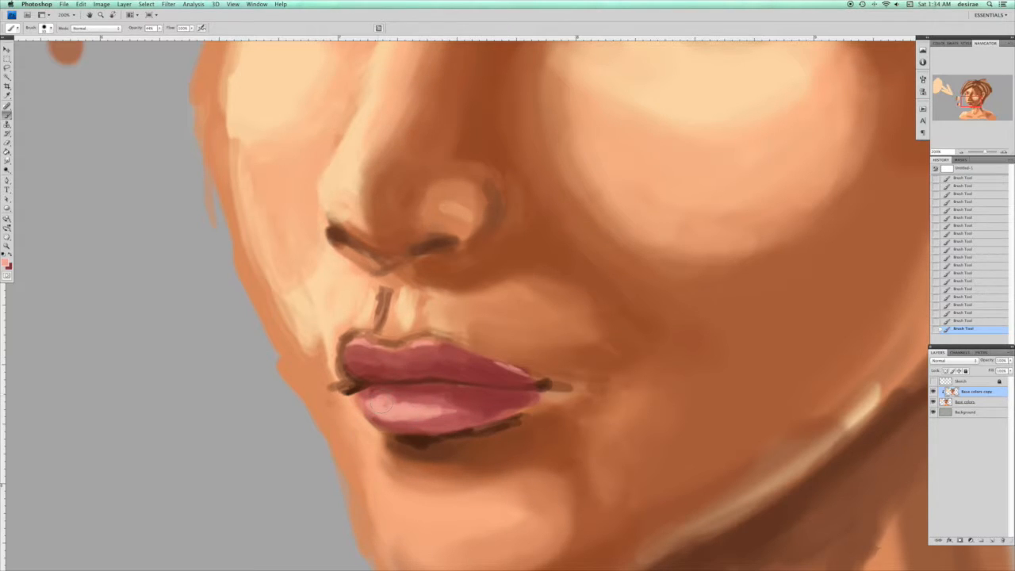
Swap back to the dark red, deepen it to a very dark reddish brown, and darken the parting between the lips
key("x")
left_click(6, 264)
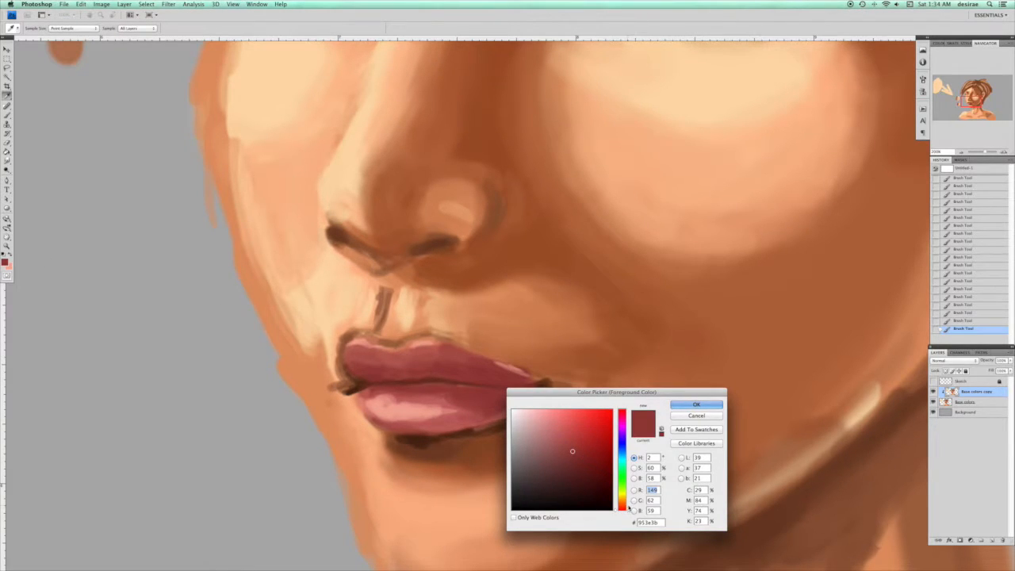
left_click_drag(628, 508, 628, 506)
left_click_drag(577, 454, 572, 463)
left_click(681, 405)
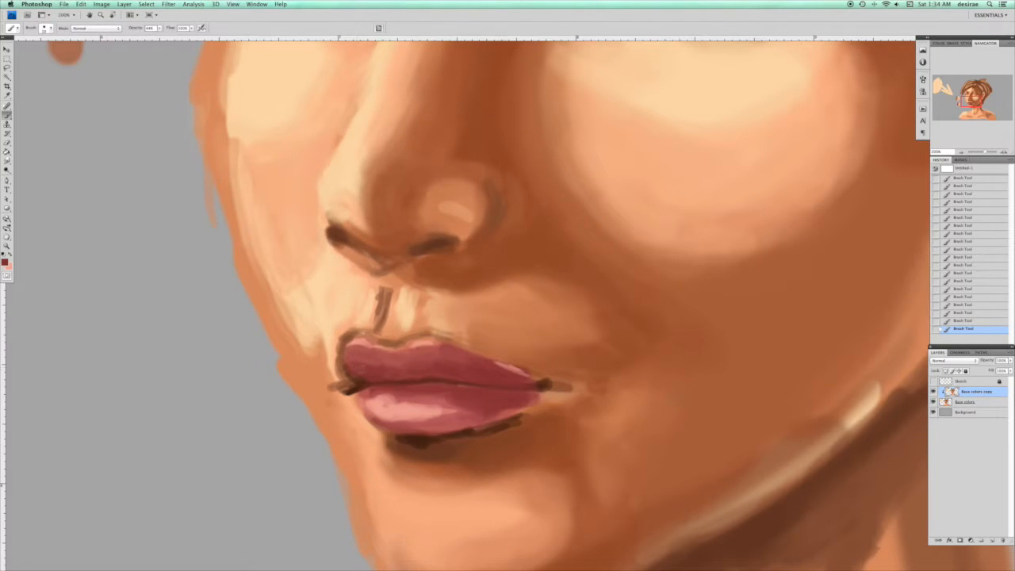
left_click(160, 29)
key("]")
left_click(6, 262)
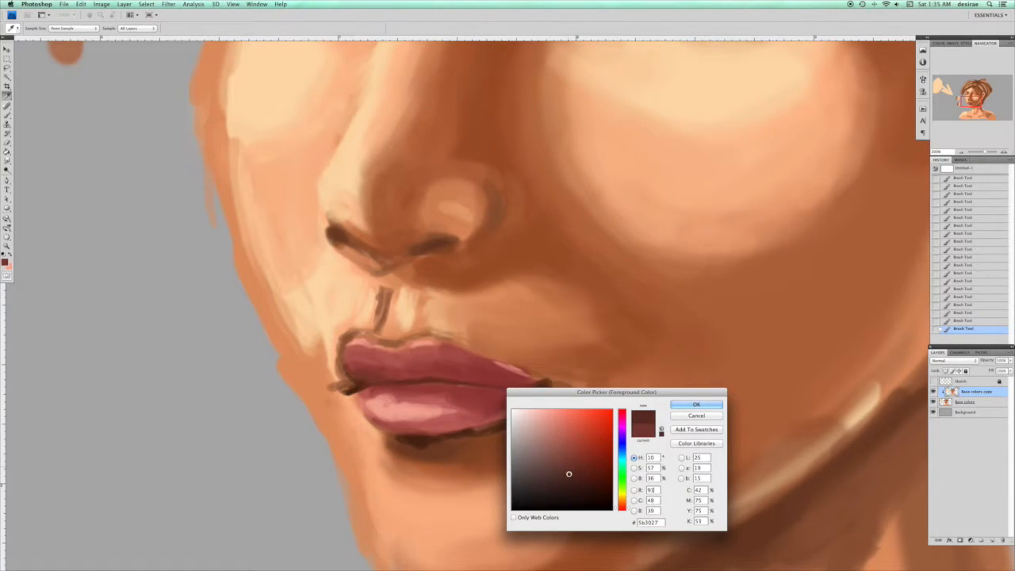
left_click(696, 404)
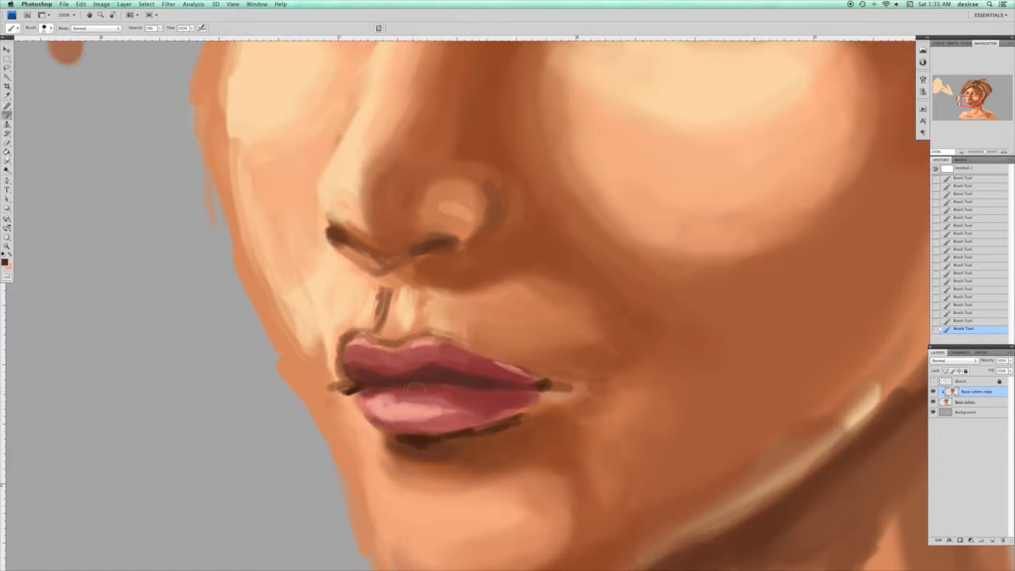
Reduce the brush size and paint dark shading along the bottom edge of the lower lip
key("bracketleft")
key("bracketleft")
key("bracketleft")
mouse_move(483, 417)
left_mouse_down()
mouse_move(496, 412)
mouse_move(396, 429)
left_mouse_up()
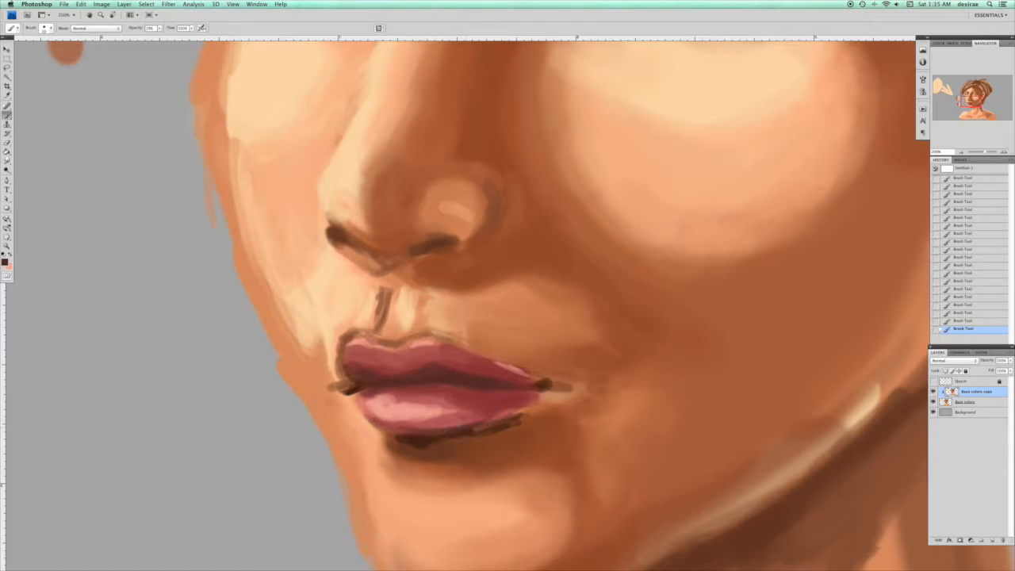
Darken the brush colour to near-black and reinforce the parting line between the lips
left_click(5, 262)
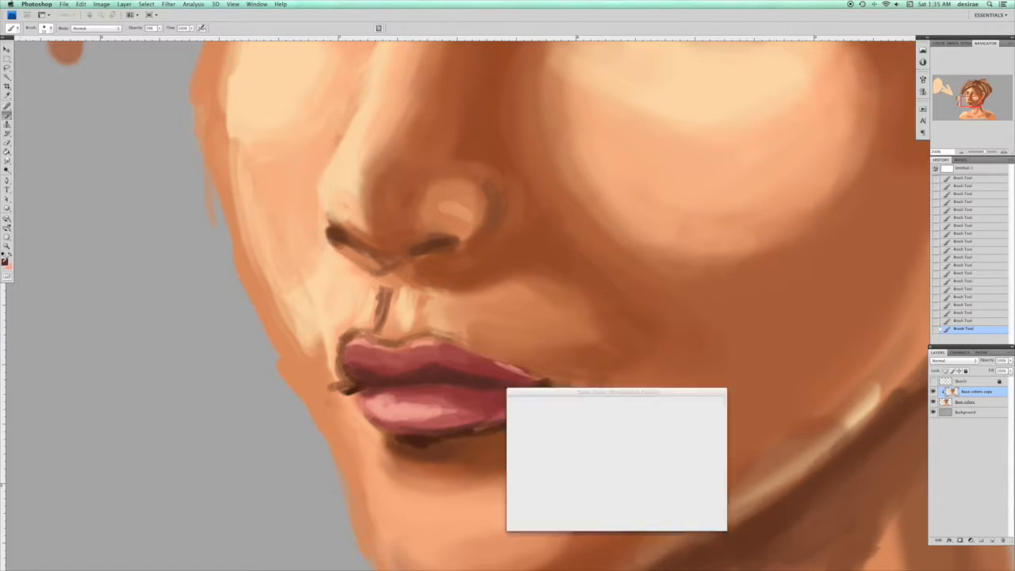
left_click_drag(568, 473, 575, 489)
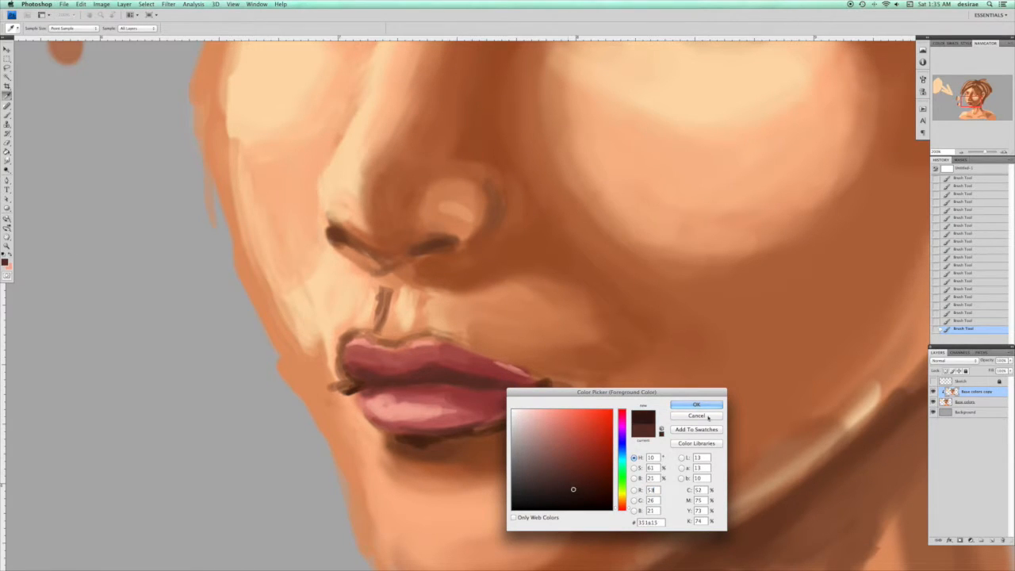
left_click(574, 493)
left_click(696, 404)
key("b")
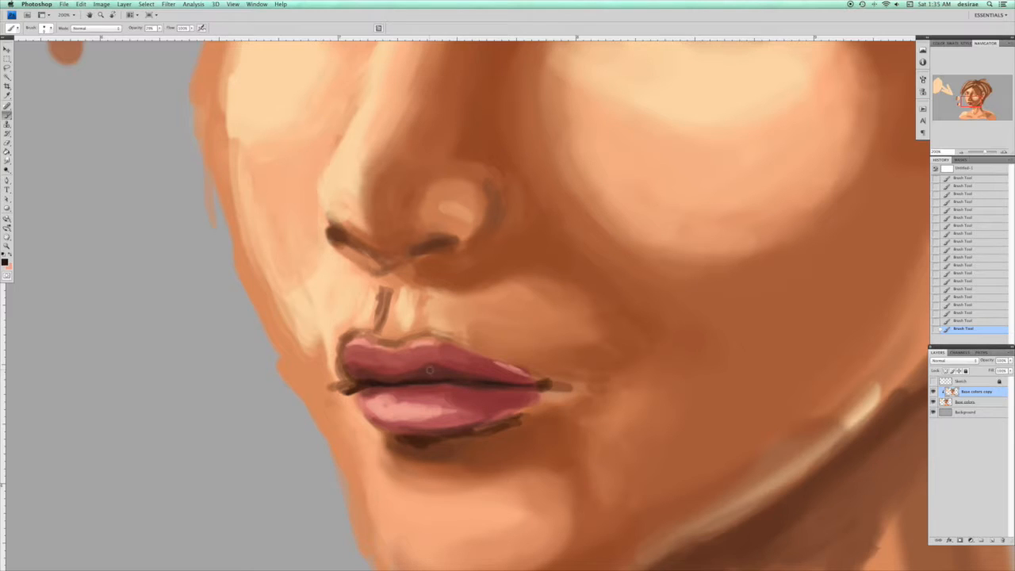
Set the brush colour to dark red #58190e and shade the upper lip and the shadow side of the lower lip
left_click(5, 263)
left_click(571, 468)
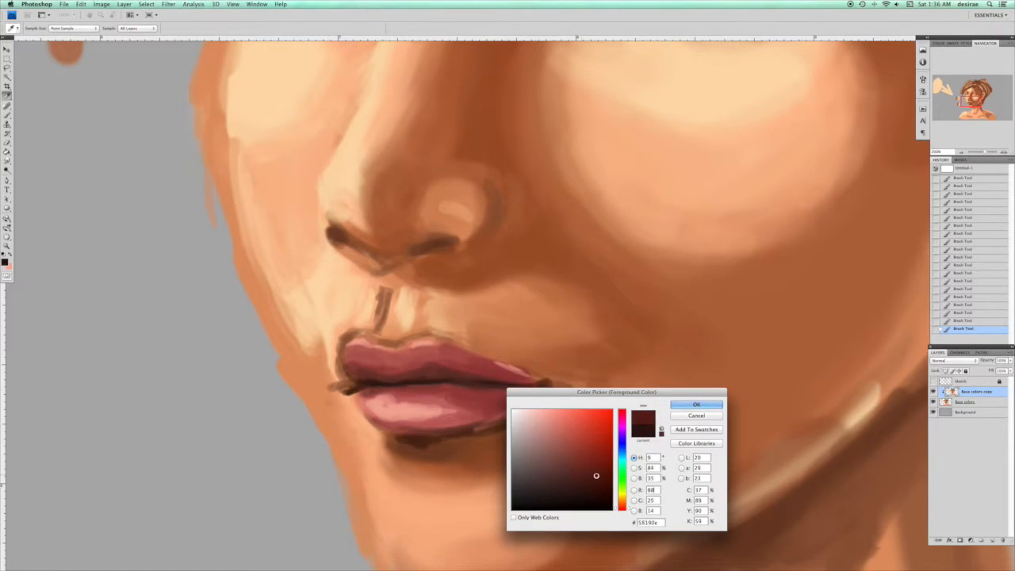
left_click(696, 404)
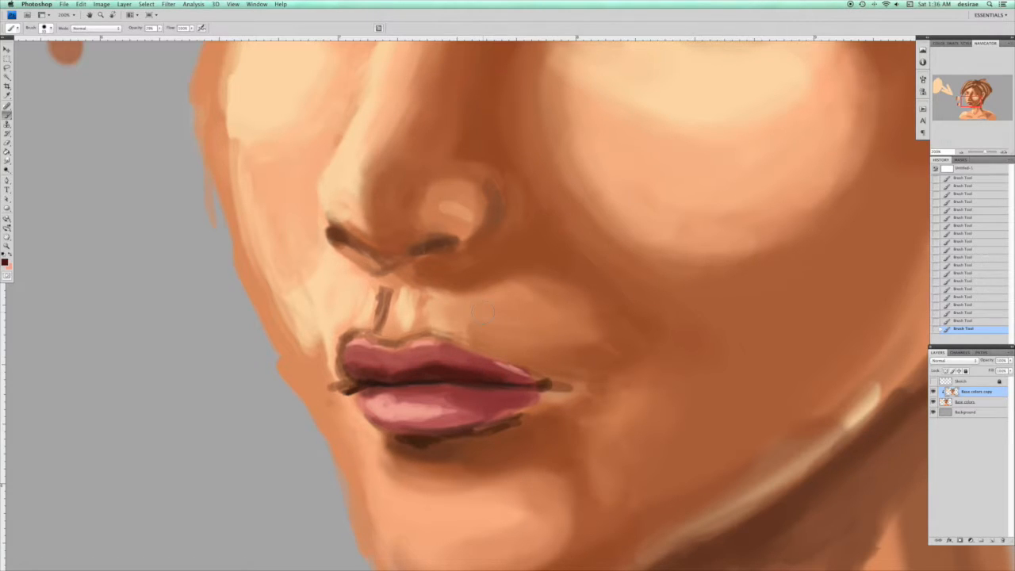
mouse_move(463, 370)
left_mouse_down()
mouse_move(501, 377)
mouse_move(459, 372)
mouse_move(507, 377)
mouse_move(502, 391)
mouse_move(470, 392)
mouse_move(514, 394)
mouse_move(460, 391)
mouse_move(511, 405)
mouse_move(424, 428)
mouse_move(500, 403)
mouse_move(469, 395)
mouse_move(520, 400)
left_mouse_up()
left_click_drag(455, 430, 453, 428)
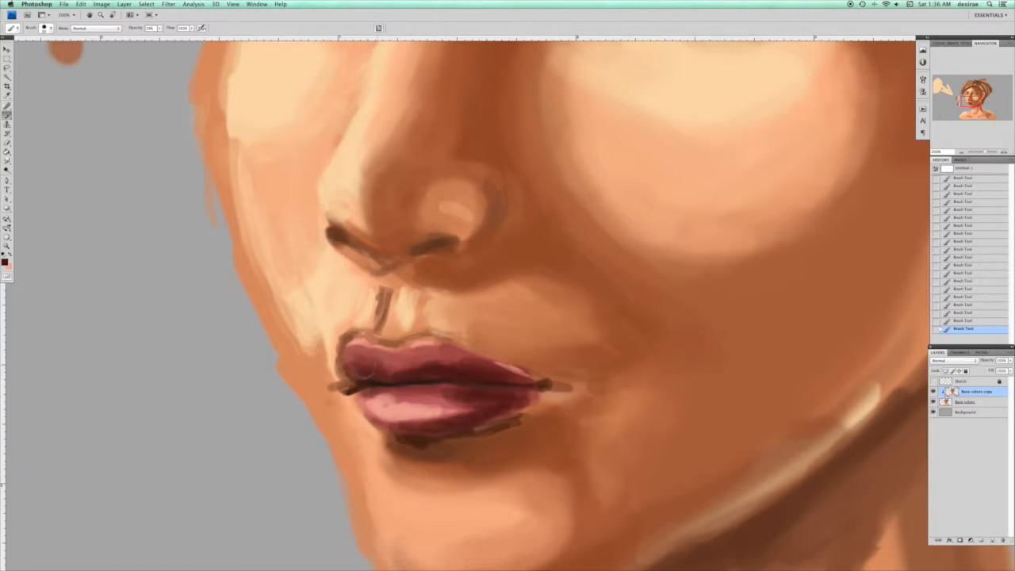
mouse_move(381, 370)
left_mouse_down()
mouse_move(439, 370)
mouse_move(356, 367)
mouse_move(448, 358)
left_mouse_up()
left_click(384, 364, "alt")
Sample the surrounding skin tones and paint over the dark sketch outline along the upper lip's edge and far corner
left_click(395, 320, "alt")
mouse_move(377, 344)
left_mouse_down()
mouse_move(404, 341)
mouse_move(336, 337)
mouse_move(477, 343)
mouse_move(445, 330)
left_mouse_up()
left_click(356, 314, "alt")
left_click(386, 336, "alt")
left_click(474, 335, "alt")
left_click(444, 323, "alt")
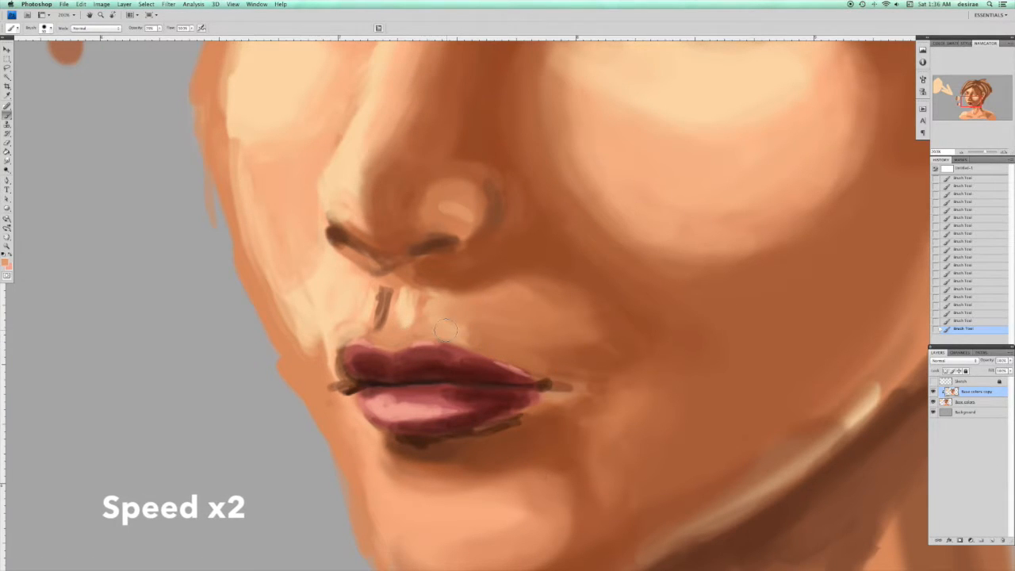
left_click(351, 329, "alt")
mouse_move(339, 351)
left_mouse_down()
mouse_move(333, 387)
mouse_move(336, 363)
left_mouse_up()
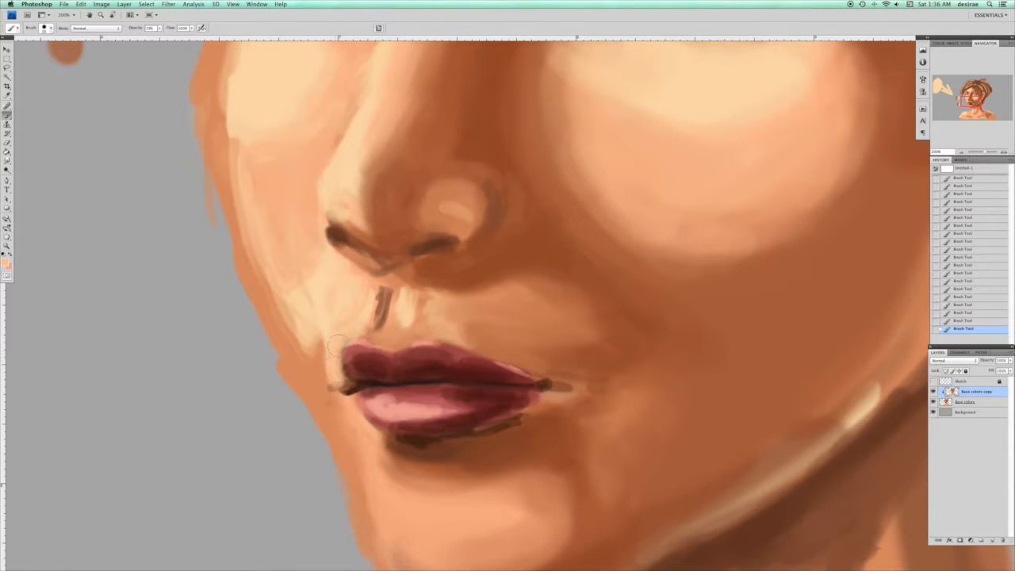
Pick up a light pink and paint a soft highlight across the middle of the lower lip
left_click(404, 384, "alt")
key("[")
key("super+minus")
key("super+minus")
key("super+minus")
key("super+minus")
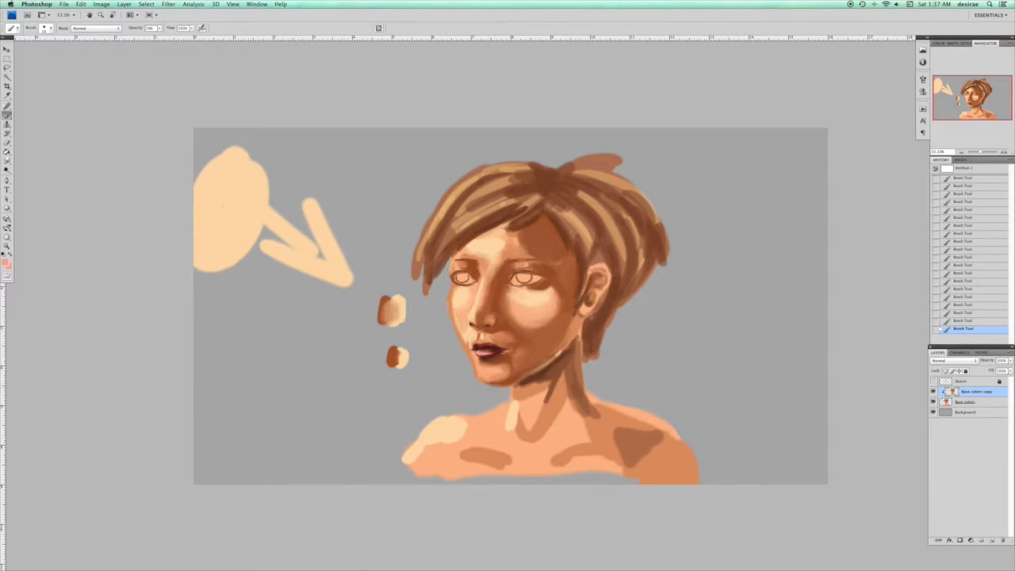
key("super+plus")
key("super+plus")
key("super+plus")
key("super+plus")
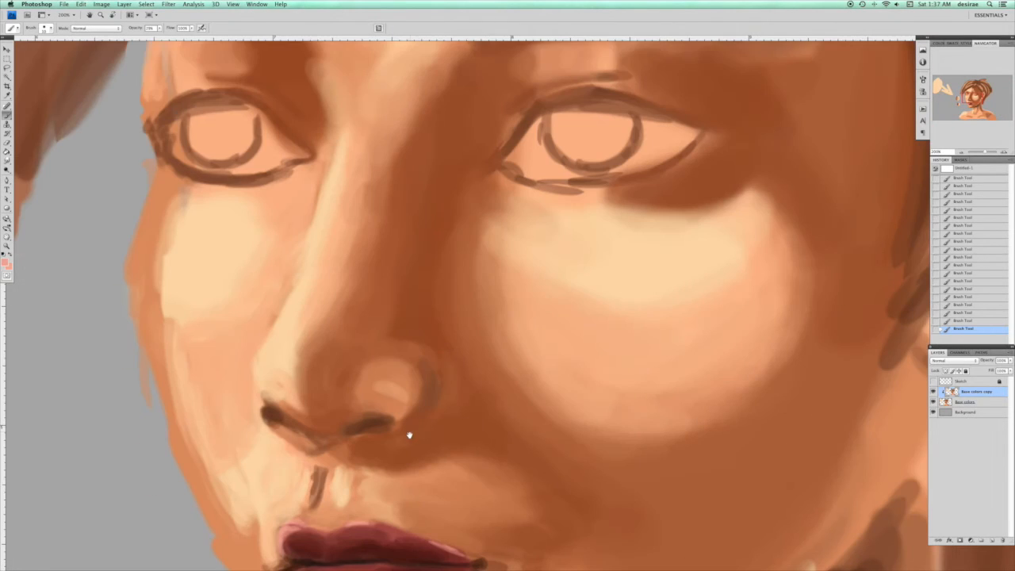
left_click_drag(430, 428, 475, 311)
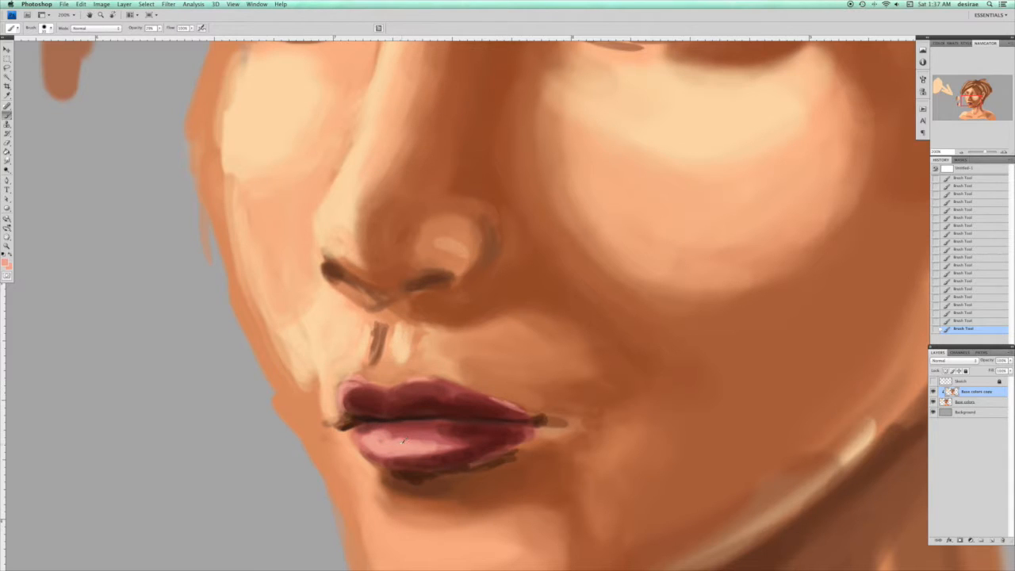
mouse_move(396, 440)
left_mouse_down()
mouse_move(435, 438)
mouse_move(443, 450)
mouse_move(454, 432)
mouse_move(441, 437)
left_mouse_up()
Lower the brush opacity to 17% and blend sampled reds into the shadow side of the lower lip
left_click(400, 428, "alt")
left_click(453, 429, "alt")
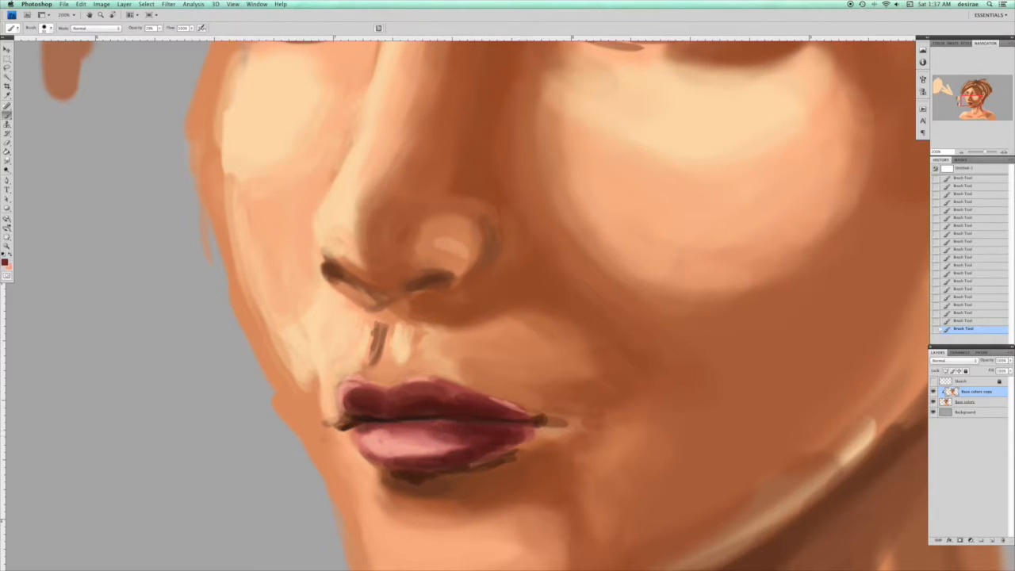
left_click(159, 28)
left_click(439, 435, "alt")
mouse_move(469, 442)
left_mouse_down()
mouse_move(438, 432)
mouse_move(493, 437)
mouse_move(465, 449)
mouse_move(452, 429)
mouse_move(481, 445)
mouse_move(492, 430)
left_mouse_up()
left_click(492, 435, "alt")
left_click(500, 436, "alt")
Sample the upper lip's reds and blend its centre into its shadow side
left_click(489, 408, "alt")
left_click(440, 402, "alt")
mouse_move(476, 406)
left_mouse_down()
mouse_move(447, 403)
mouse_move(497, 413)
left_mouse_up()
mouse_move(422, 399)
left_mouse_down()
mouse_move(447, 405)
mouse_move(407, 407)
left_mouse_up()
left_click(432, 403, "alt")
left_click(467, 390, "alt")
mouse_move(469, 403)
left_mouse_down()
mouse_move(426, 399)
mouse_move(490, 415)
mouse_move(441, 399)
left_mouse_up()
left_click(459, 403, "alt")
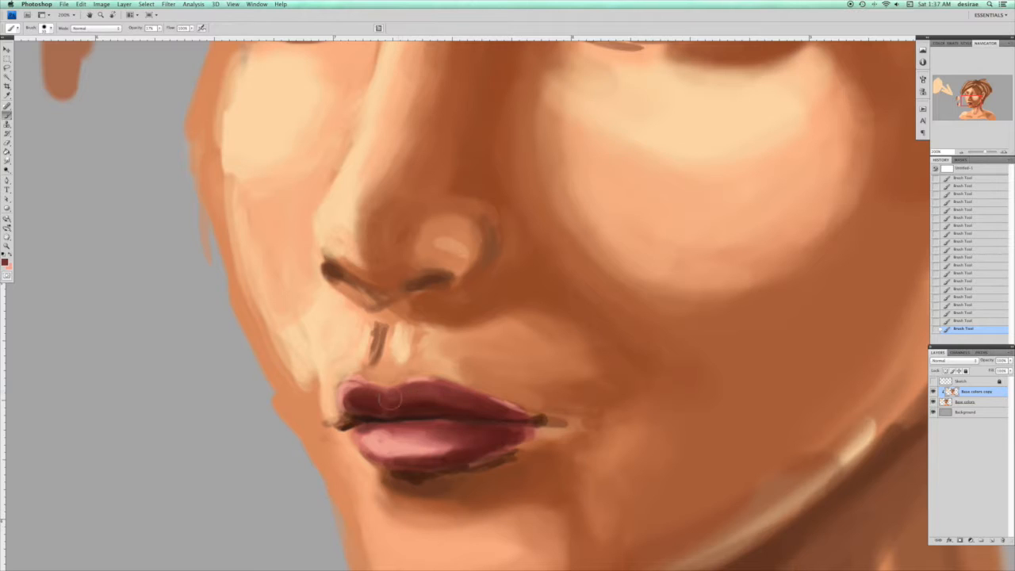
Smooth the far half of the upper lip by painting with reds sampled from it
mouse_move(369, 396)
left_mouse_down()
mouse_move(429, 396)
mouse_move(352, 403)
mouse_move(437, 402)
mouse_move(370, 404)
mouse_move(390, 407)
mouse_move(382, 418)
mouse_move(450, 406)
mouse_move(392, 410)
left_mouse_up()
left_click(355, 404, "alt")
left_click(355, 388, "alt")
left_click(356, 406, "alt")
left_click(376, 398, "alt")
left_click(446, 409, "alt")
Reduce the brush size, set the colour to deep red-brown #47130b, and darken the parting between the lips
key("[")
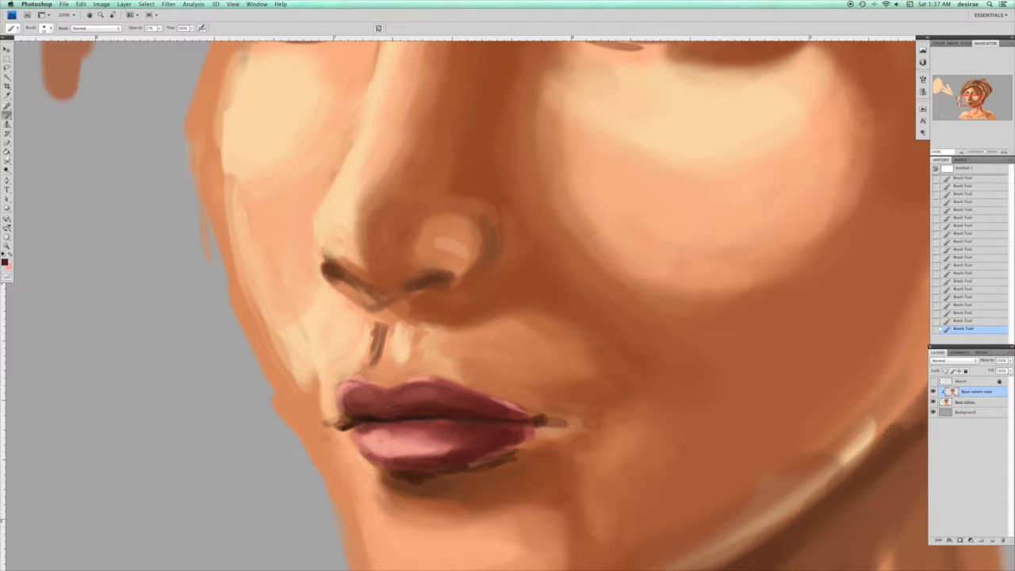
left_click(5, 262)
left_click(596, 482)
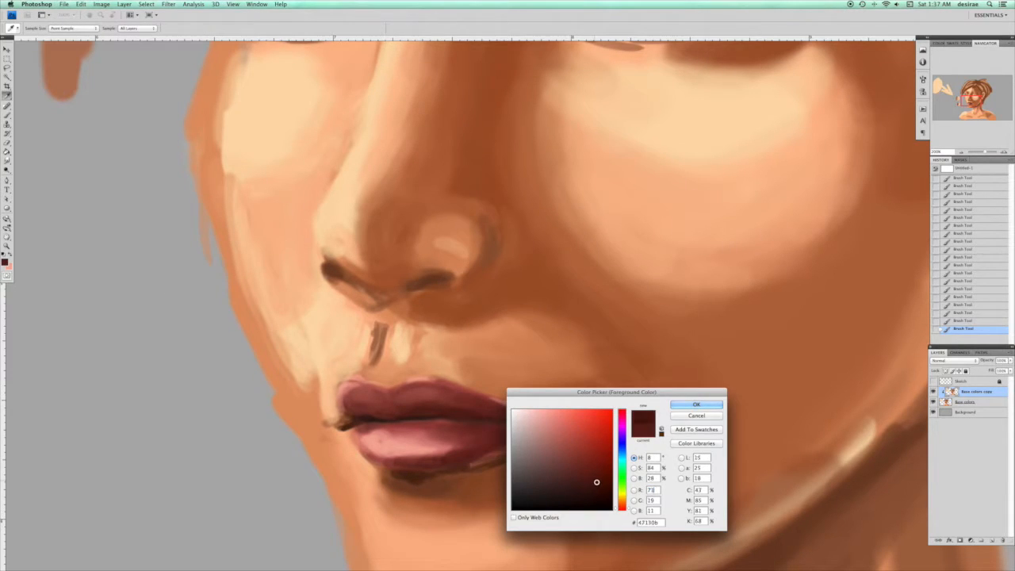
left_click(695, 405)
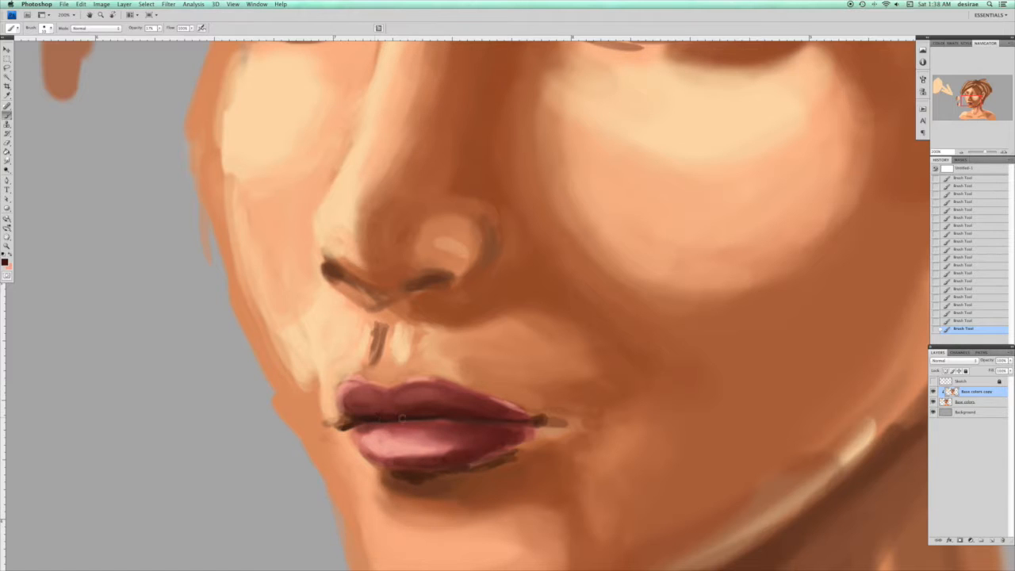
Try shading the lower lip's shadow side with black, and roll back those strokes
left_click(5, 262)
left_click(513, 509)
left_click(684, 405)
mouse_move(441, 433)
left_mouse_down()
mouse_move(507, 437)
mouse_move(445, 455)
left_mouse_up()
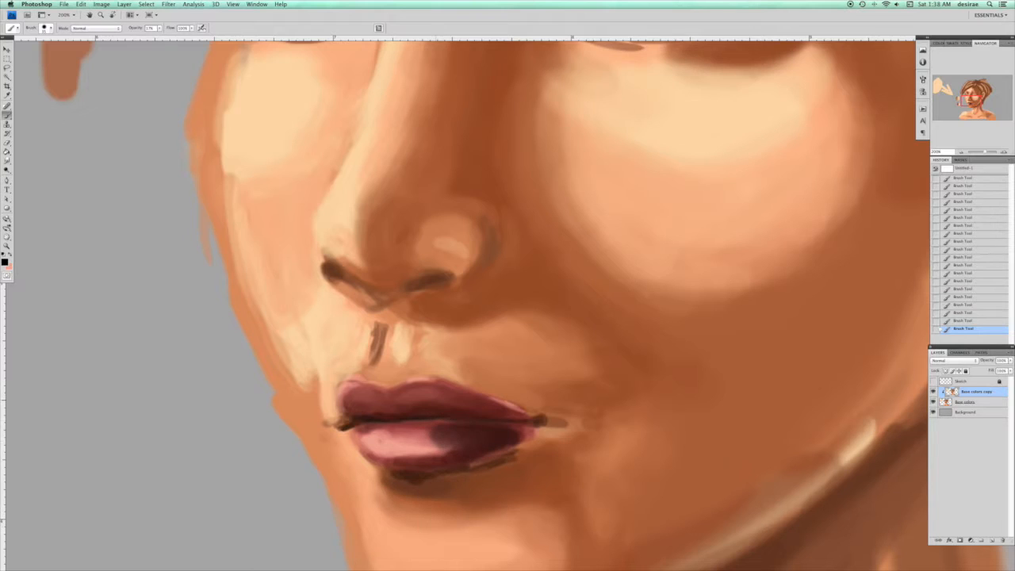
left_click(962, 305)
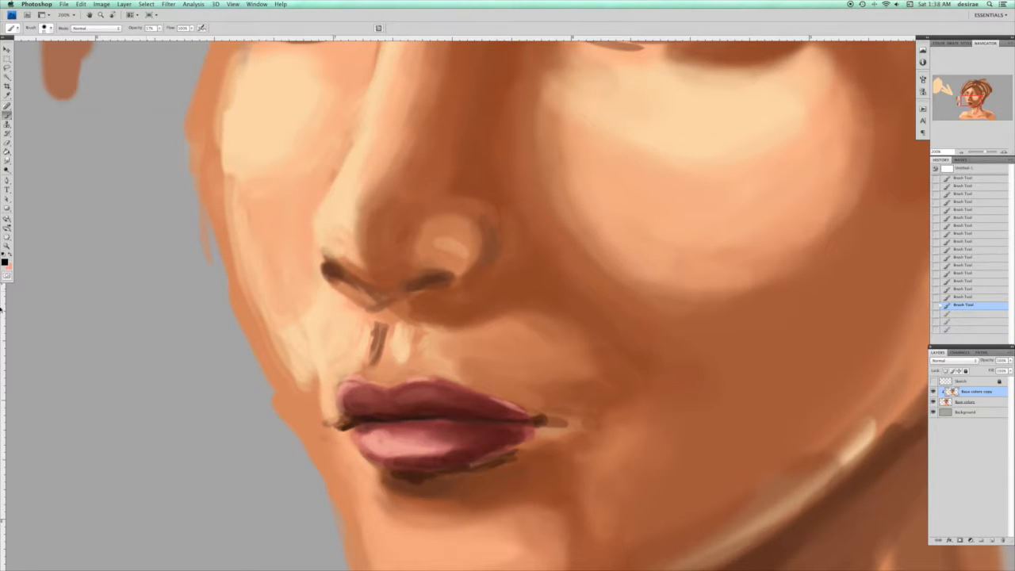
Set the brush colour to #2b0c07, shrink the brush, and paint a thin dark line along the lip parting
left_click(5, 263)
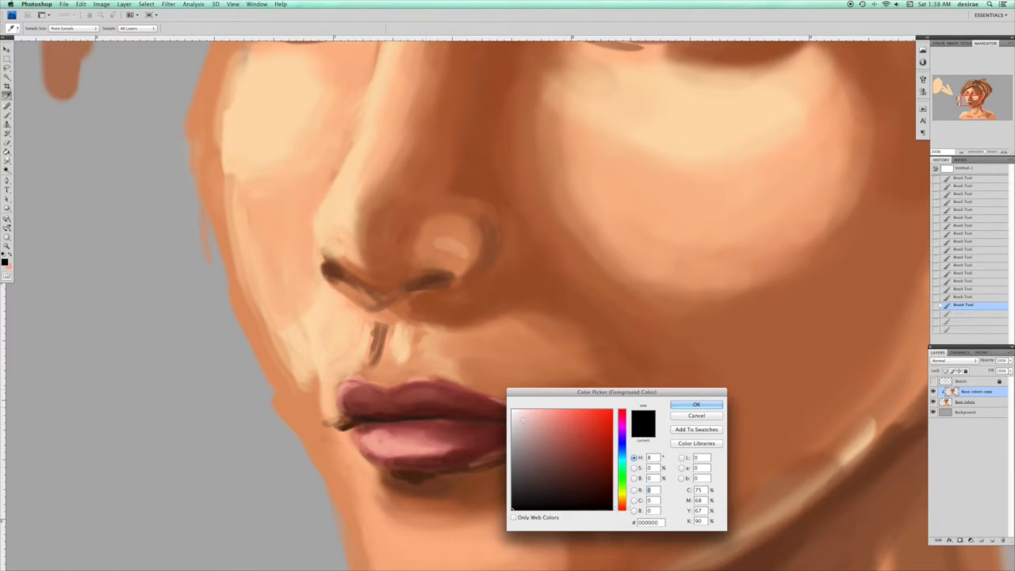
left_click(596, 493)
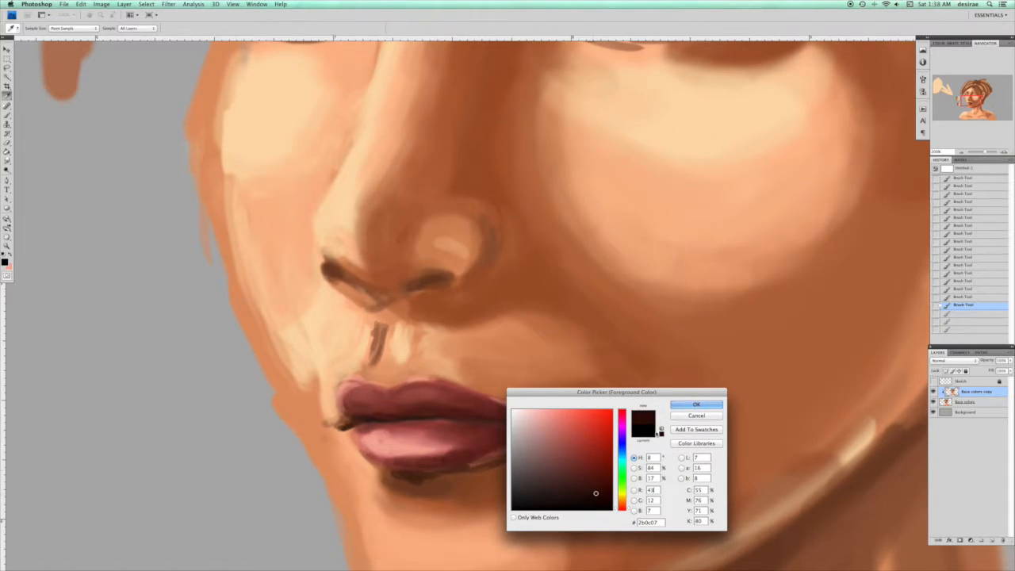
key("Return")
key("b")
key("bracketleft")
key("bracketleft")
mouse_move(378, 415)
left_mouse_down()
mouse_move(400, 412)
mouse_move(374, 415)
left_mouse_up()
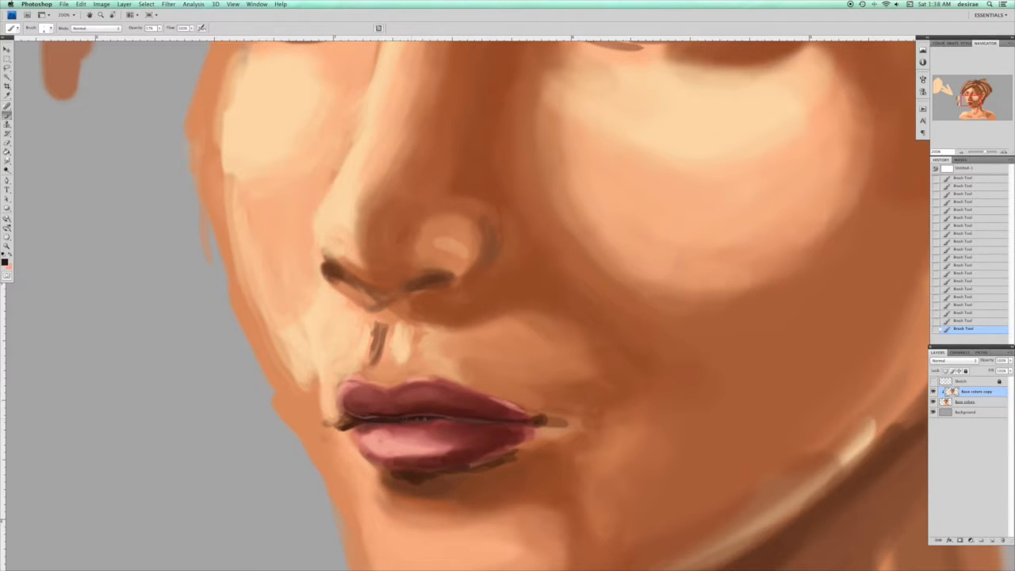
Examine how the darkened lips read against the whole portrait
key("super+minus")
key("super+minus")
key("super+minus")
key("super+minus")
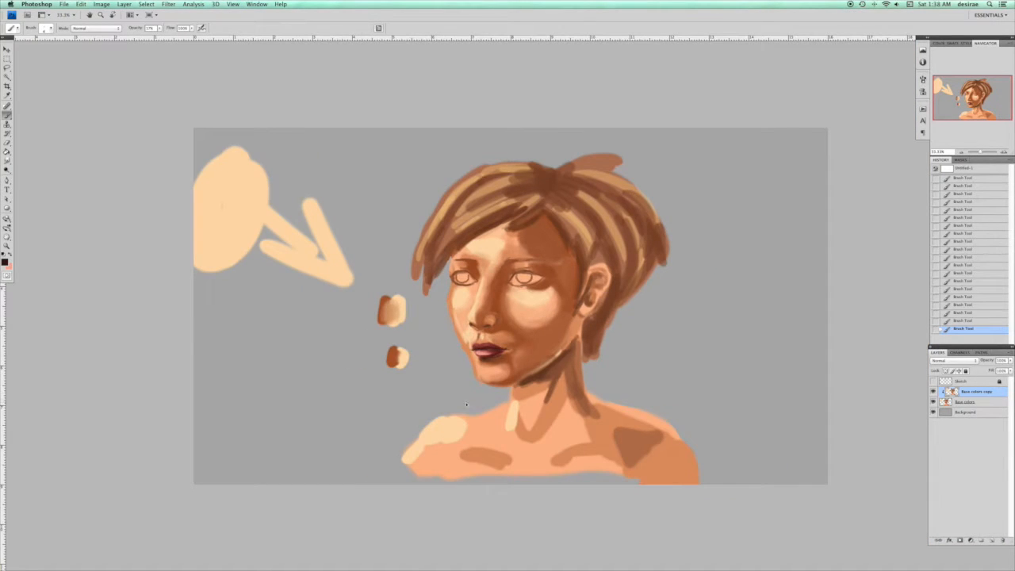
key("super+plus")
key("super+plus")
key("super+plus")
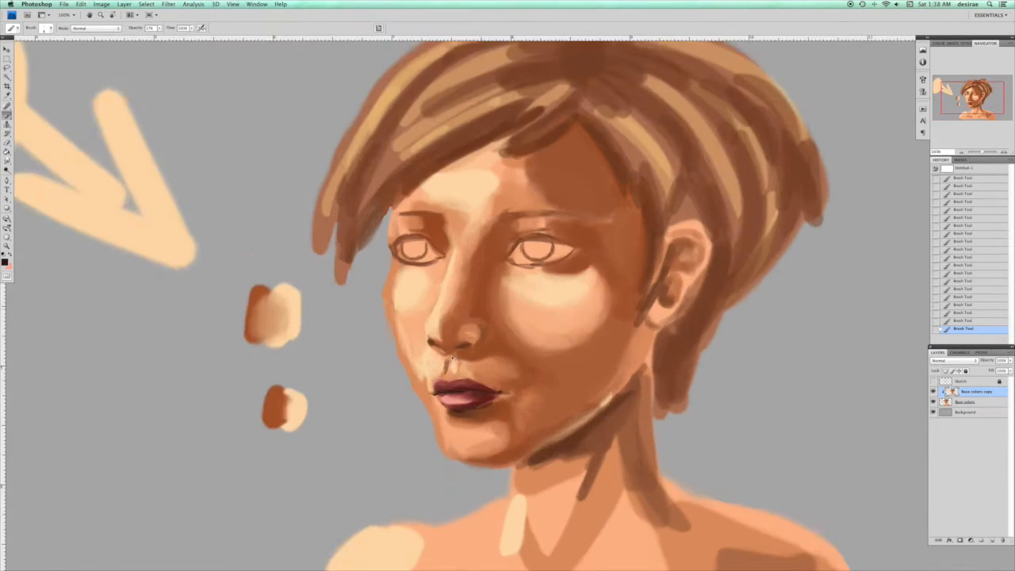
scroll(409, 436, "down", 5)
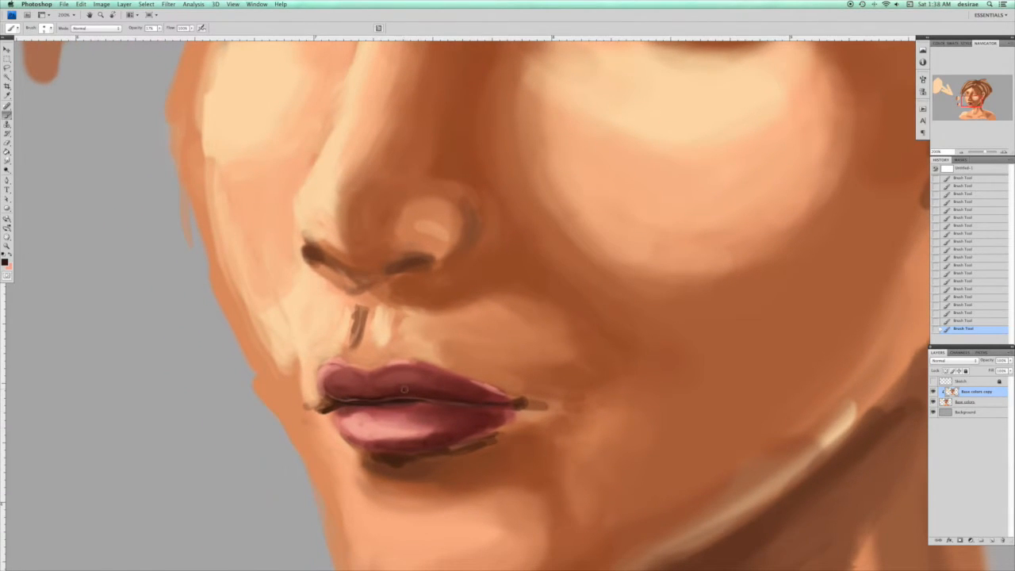
Enlarge the brush, sample the lips' dark reds, and paint shading on the lower lip just beneath the parting
key("bracketright")
key("bracketright")
key("bracketright")
key("bracketright")
left_click(399, 392, "alt")
left_click(430, 413, "alt")
left_click(446, 412, "alt")
left_click(4, 263)
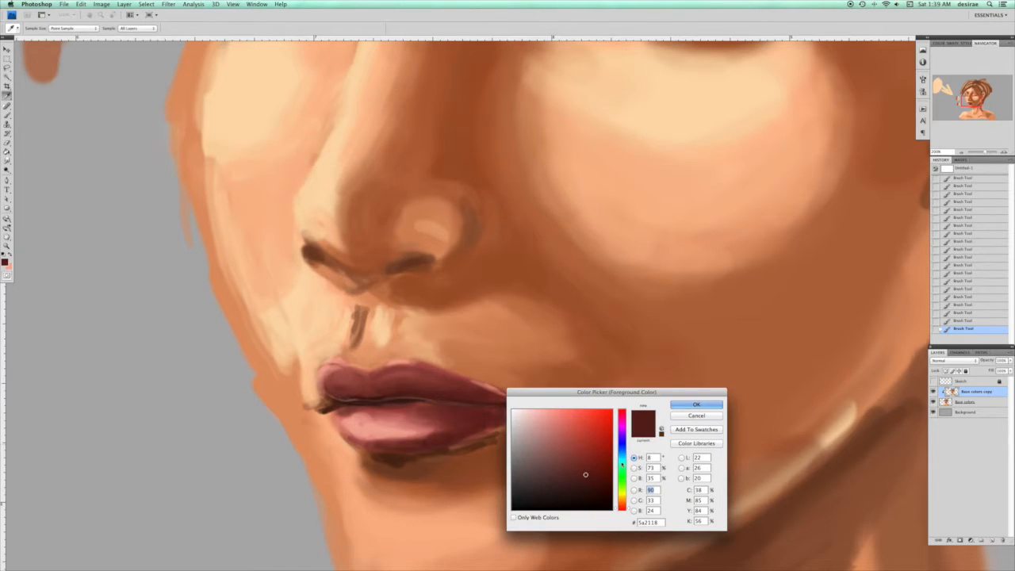
left_click(696, 405)
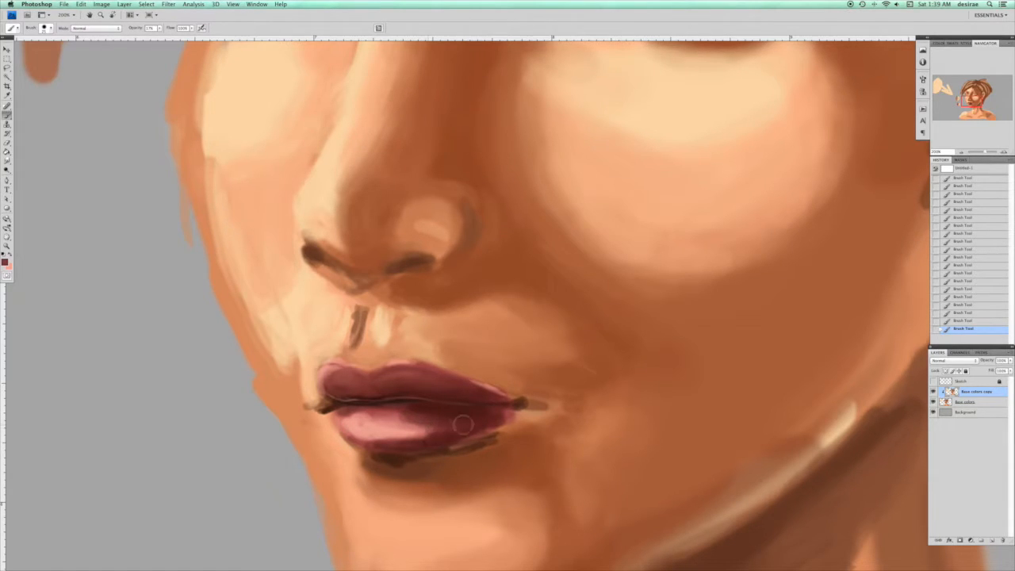
Sample the lower lip's mid reds and blend the lower edge of its highlight
left_click(394, 434, "alt")
left_click(441, 430, "alt")
mouse_move(383, 439)
left_mouse_down()
mouse_move(451, 425)
mouse_move(385, 448)
left_mouse_up()
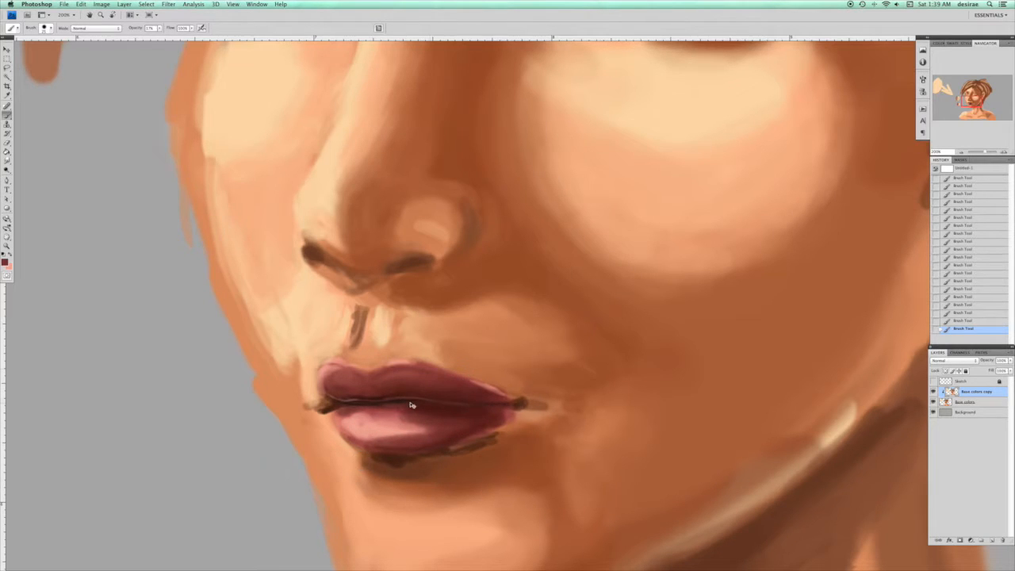
Change the brush colour to a bright saturated red and set the brush blending mode to Multiply
left_click(5, 263)
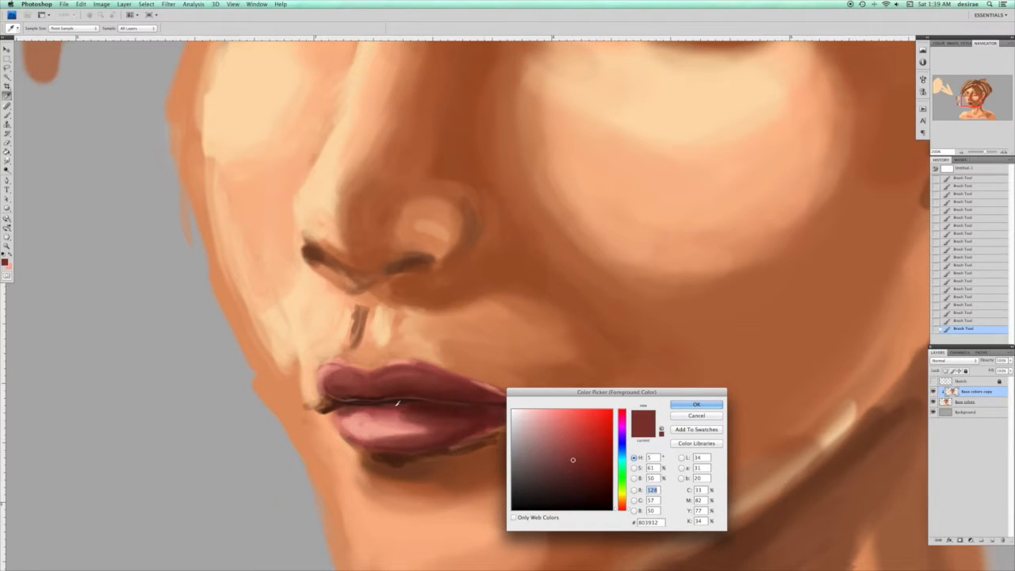
left_click(599, 430)
left_click(696, 404)
key("b")
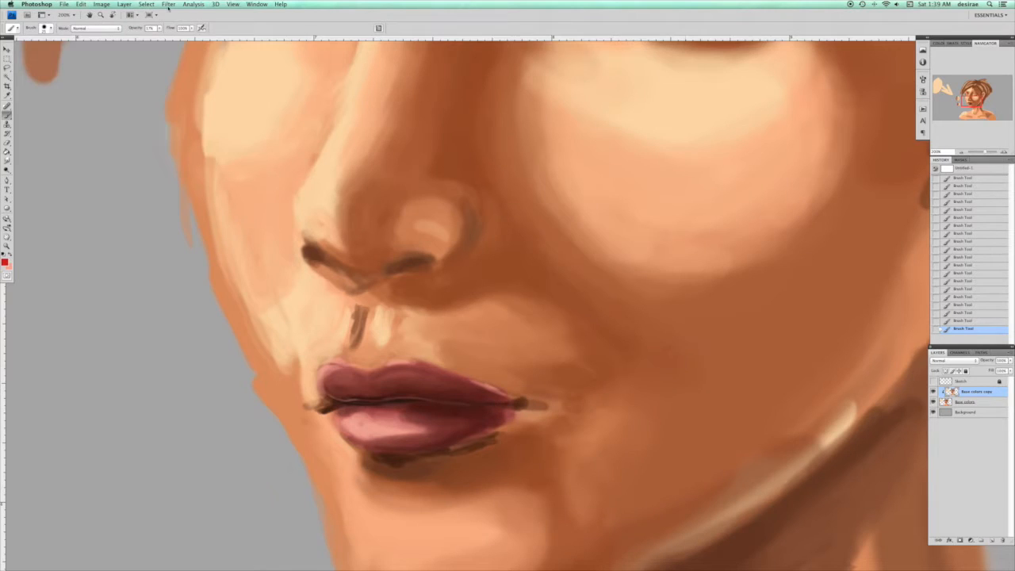
left_click(105, 32)
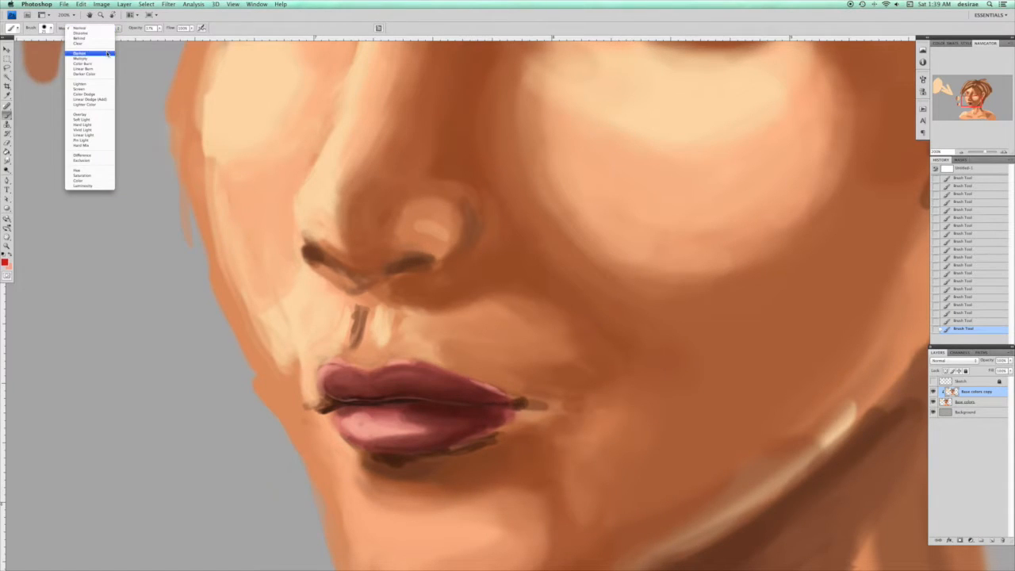
left_click(108, 61)
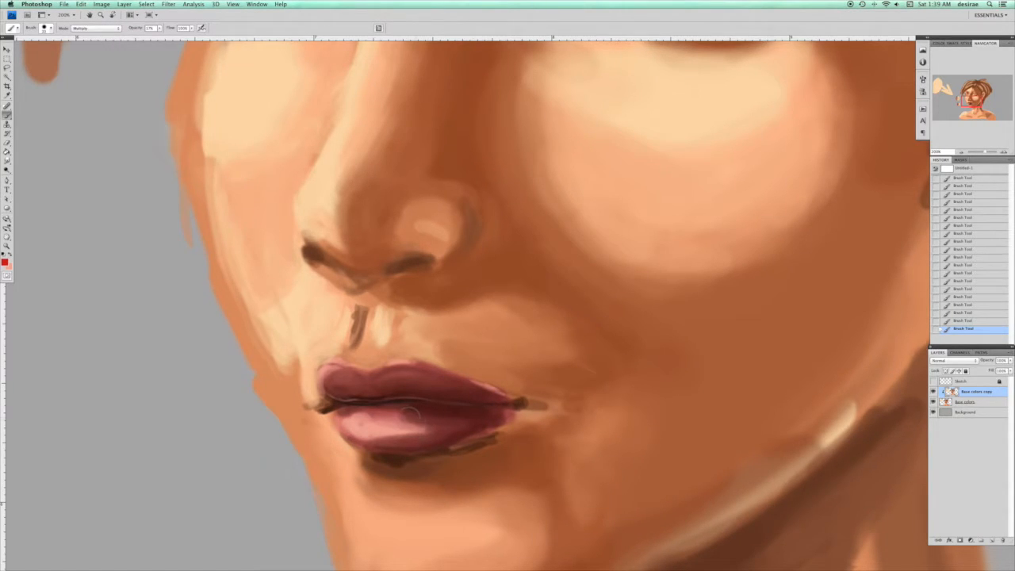
Enlarge the brush and try glazing both lips with the red in Multiply mode
key("bracketright")
key("bracketright")
key("bracketright")
key("bracketright")
key("bracketright")
mouse_move(366, 415)
left_mouse_down()
mouse_move(396, 424)
mouse_move(383, 423)
left_mouse_up()
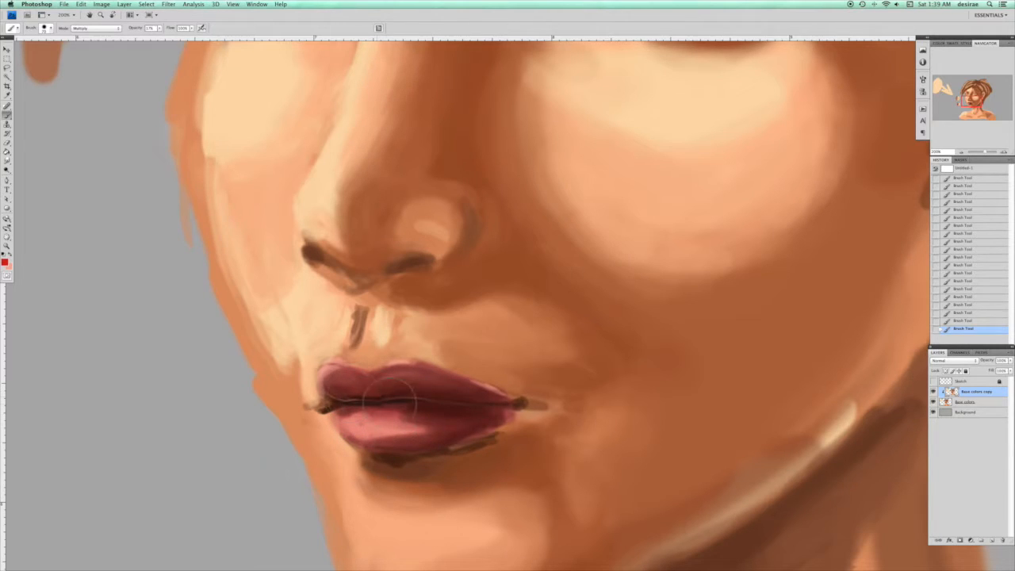
mouse_move(391, 403)
left_mouse_down()
mouse_move(457, 413)
mouse_move(352, 389)
mouse_move(384, 395)
left_mouse_up()
left_click_drag(467, 410, 446, 414)
Compare the red-glazed lips with the whole portrait and undo the Multiply strokes
key("super+minus")
key("super+minus")
key("super+minus")
key("super+minus")
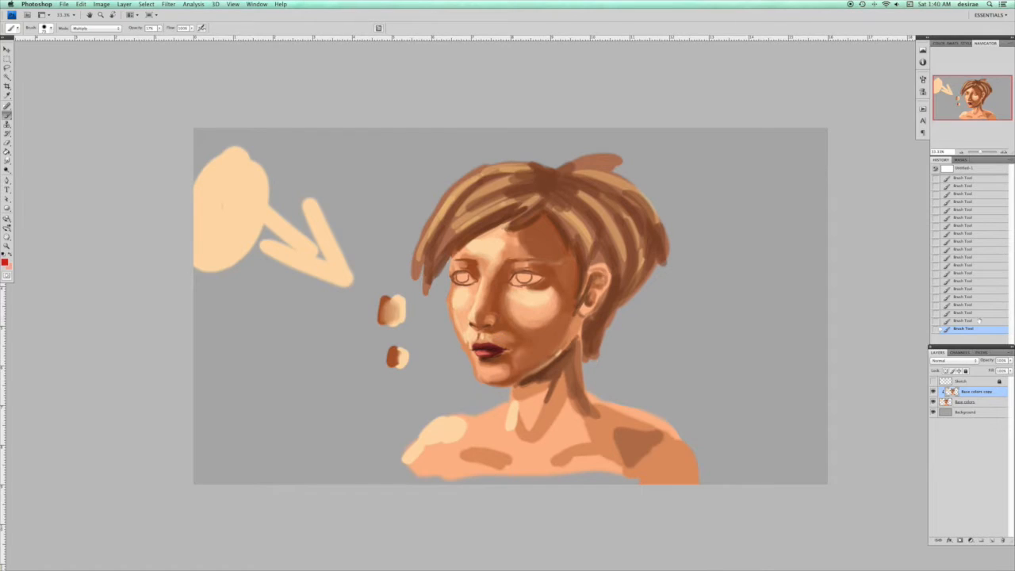
left_click(967, 305)
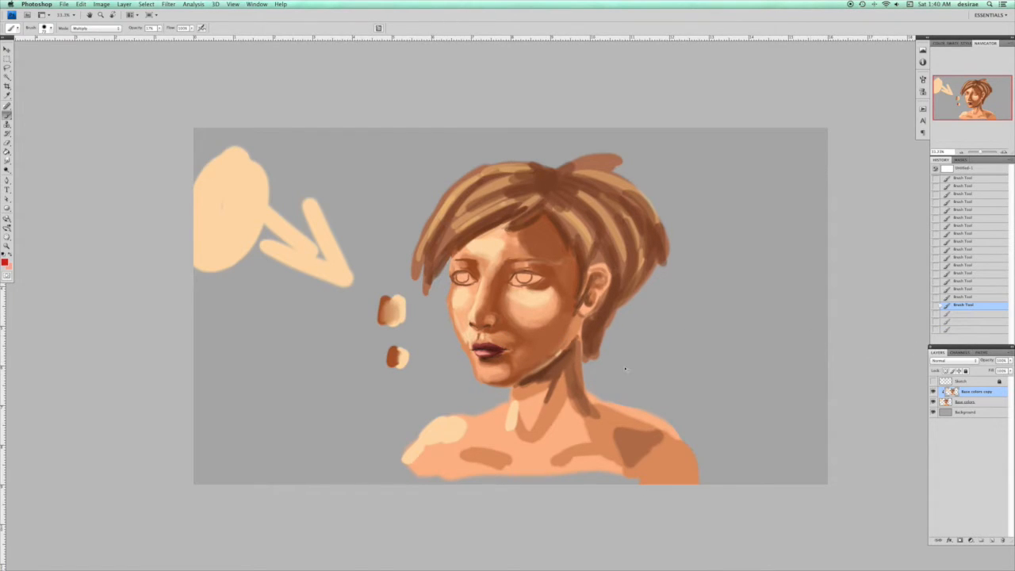
key("super+plus")
key("super+plus")
key("super+plus")
key("super+plus")
scroll(421, 369, "down", 3)
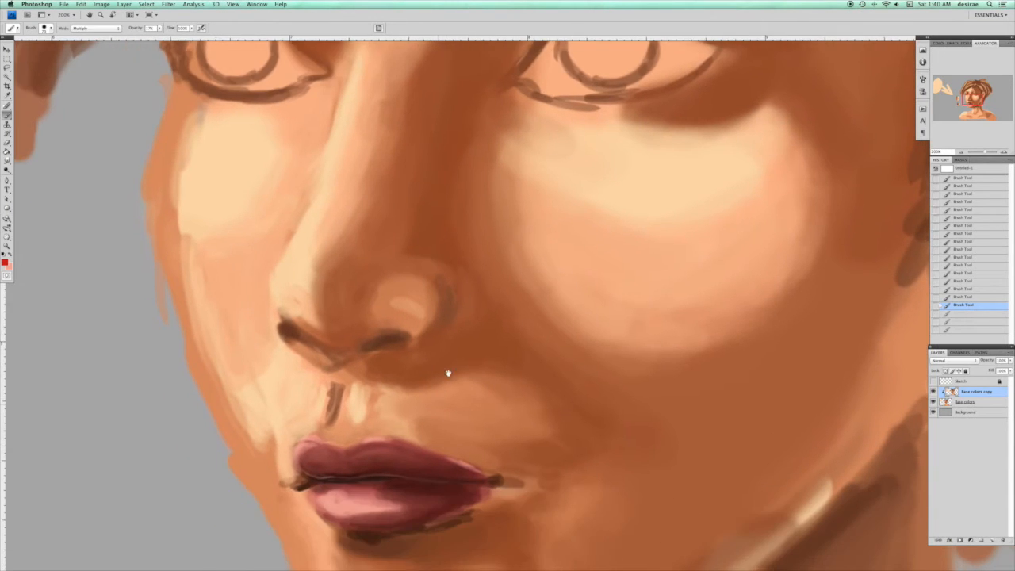
Return the brush to Normal blending mode and paint the lower lip's sampled mid red over the upper edge of its highlight
scroll(448, 373, "down", 5)
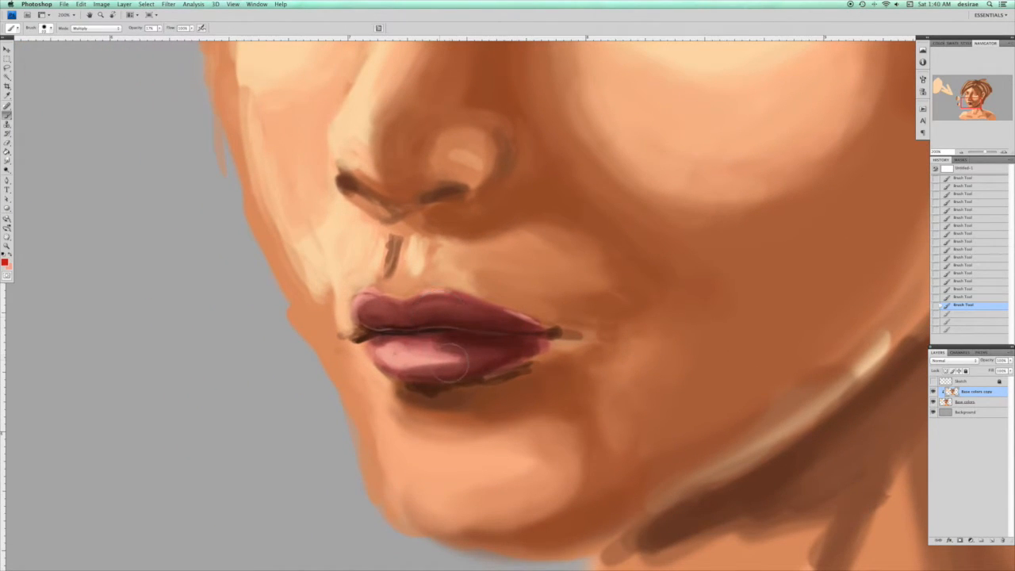
left_click(435, 342, "alt")
left_click_drag(421, 338, 439, 346)
left_click(96, 27)
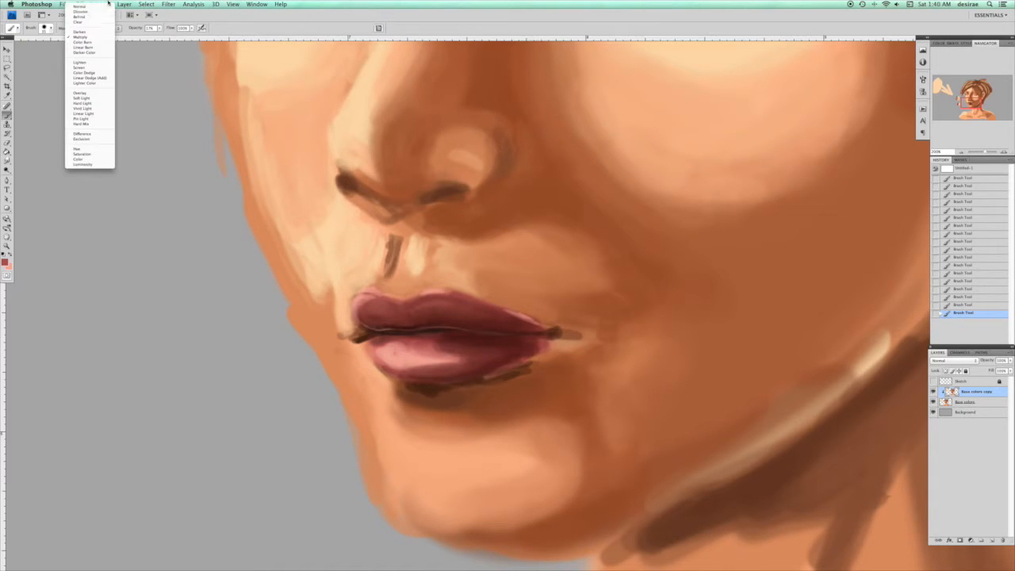
left_click(101, 8)
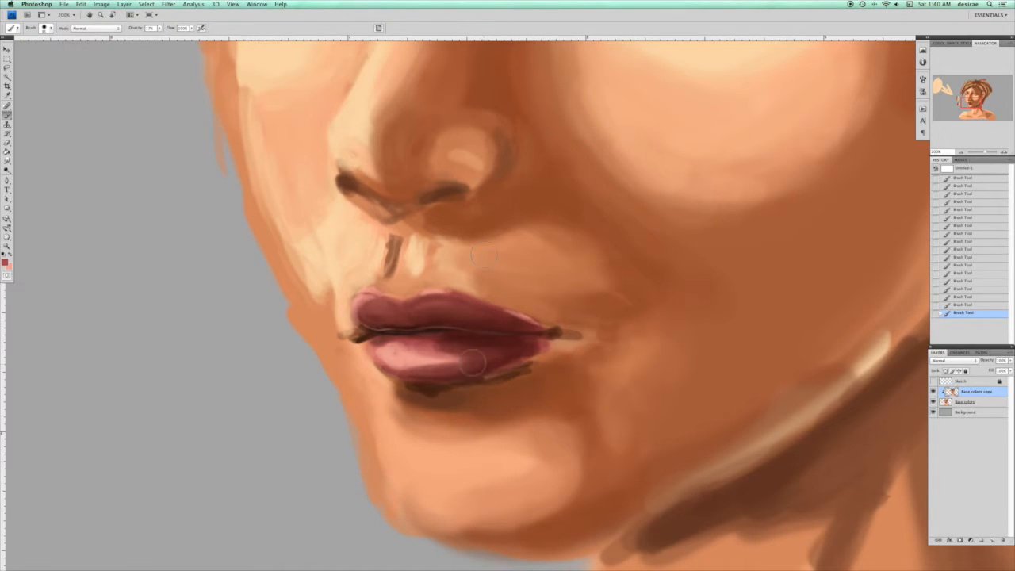
left_click_drag(412, 335, 452, 343)
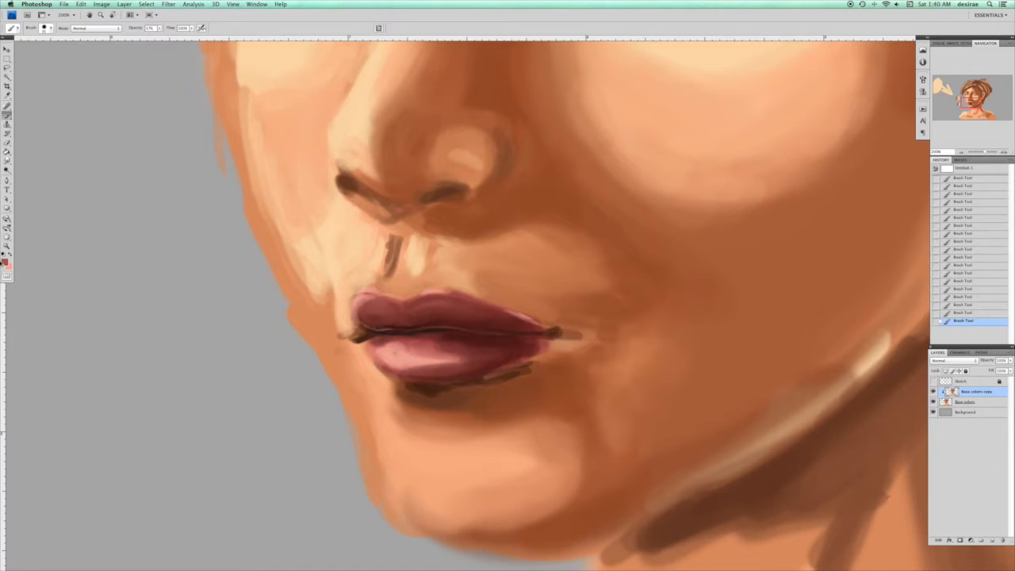
left_click_drag(468, 348, 466, 349)
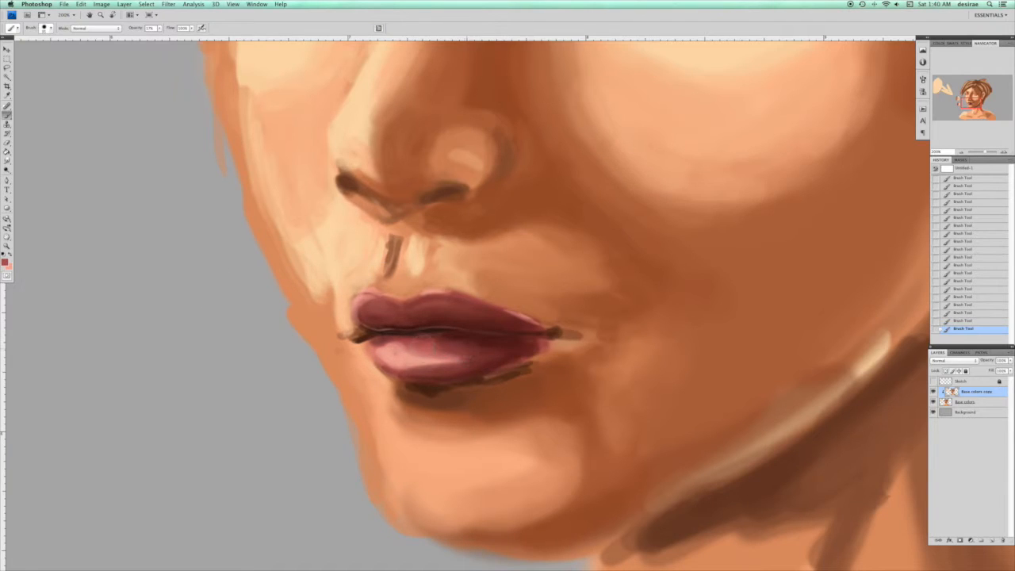
Sample the lower lip's reds and pinks and smooth its highlight with a smaller brush
left_click(442, 353, "alt")
left_click(469, 348, "alt")
left_click(394, 343, "alt")
key("bracketleft")
left_click(429, 367, "alt")
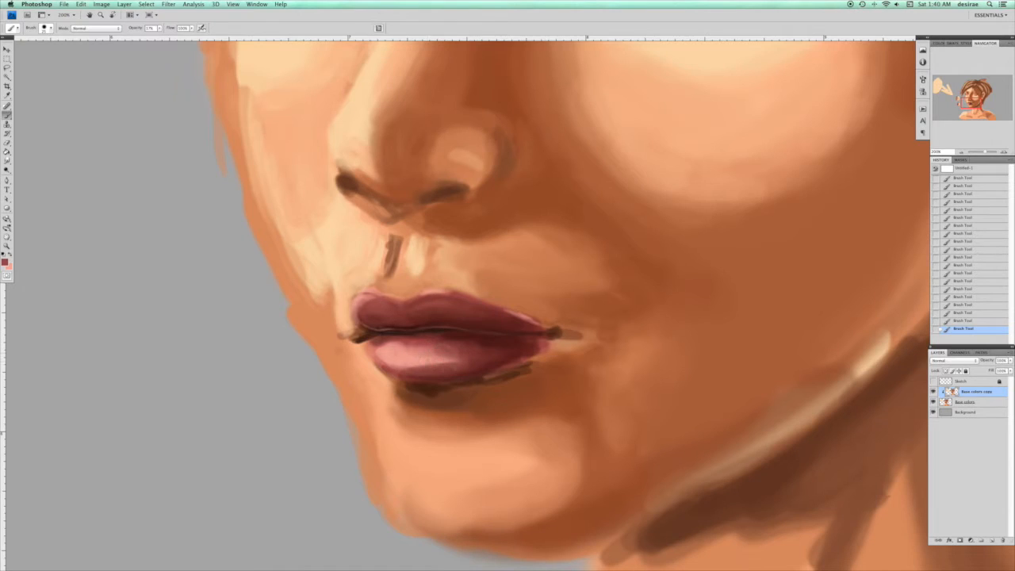
Paint soft highlights on the upper lip's two peaks with the sampled light pink and blend the lower edge of the lower lip's highlight
left_click(409, 353, "alt")
left_click_drag(379, 314, 370, 309)
left_click_drag(437, 312, 435, 306)
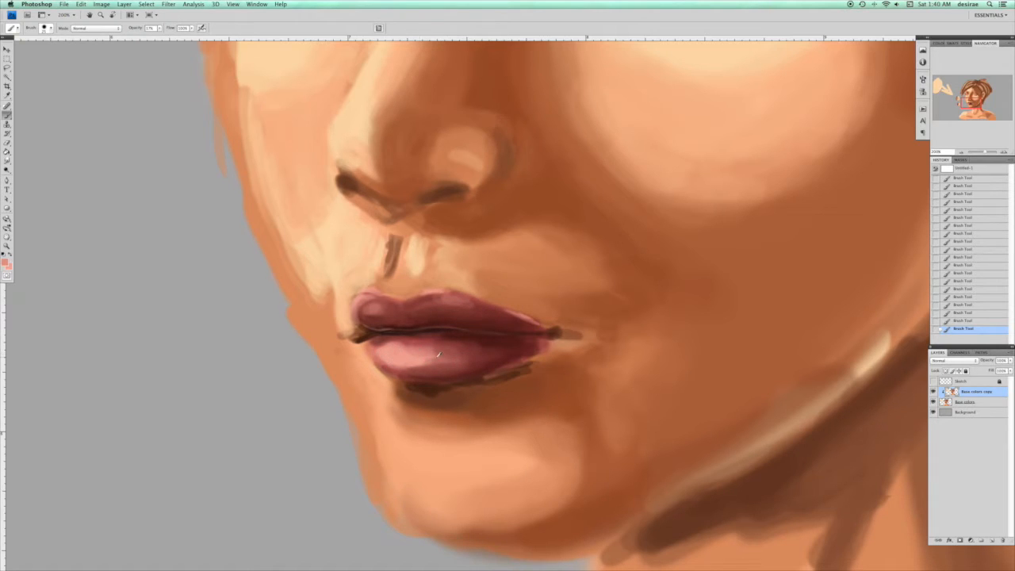
left_click(428, 376, "alt")
left_click_drag(404, 365, 419, 364)
Reduce the brush size and set the brush colour to a light peach, #ffd7b7
left_click(8, 266)
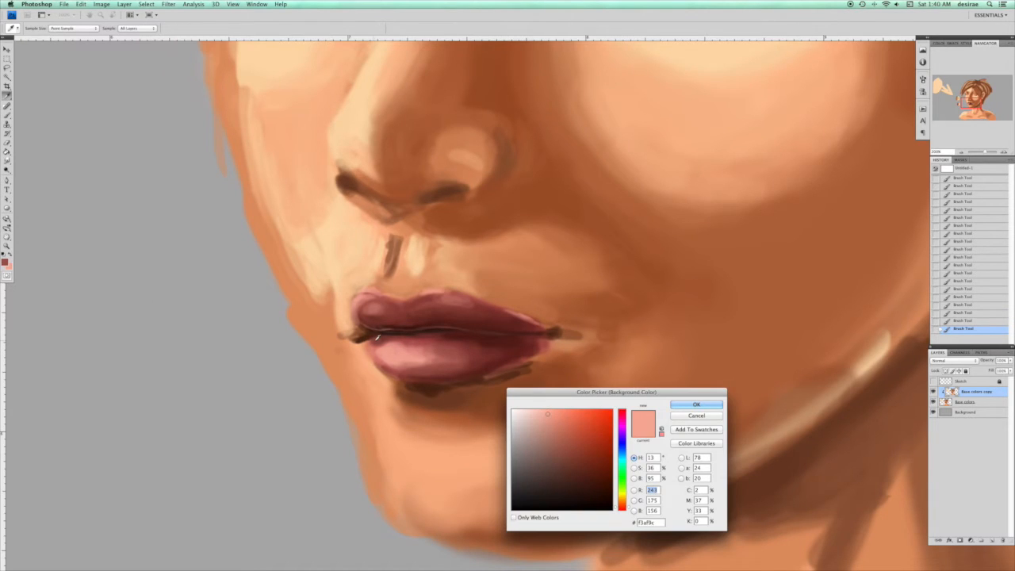
key("Return")
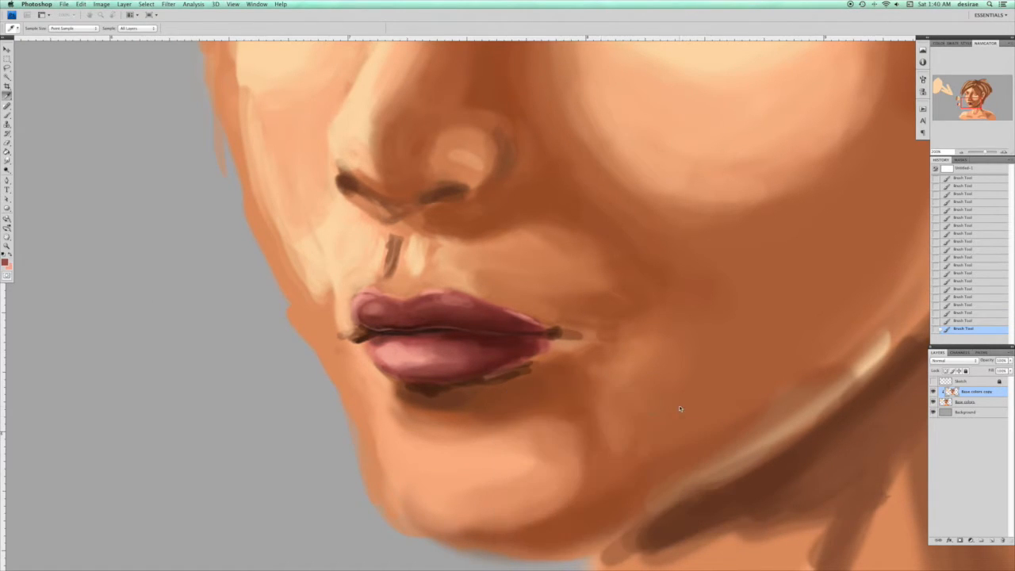
key("[")
key("[")
key("[")
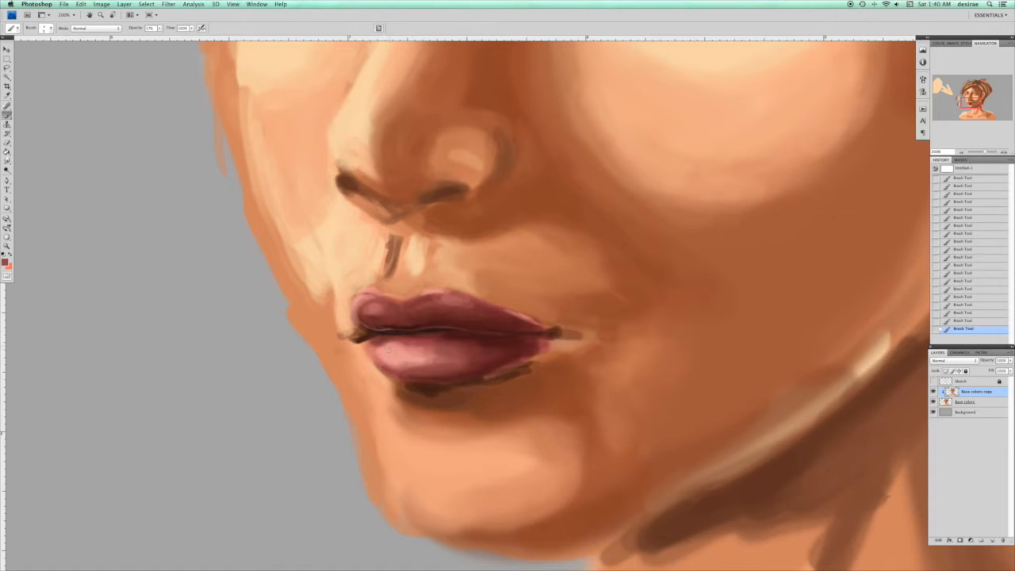
key("x")
left_click(6, 263)
left_click(539, 410)
left_click(629, 504)
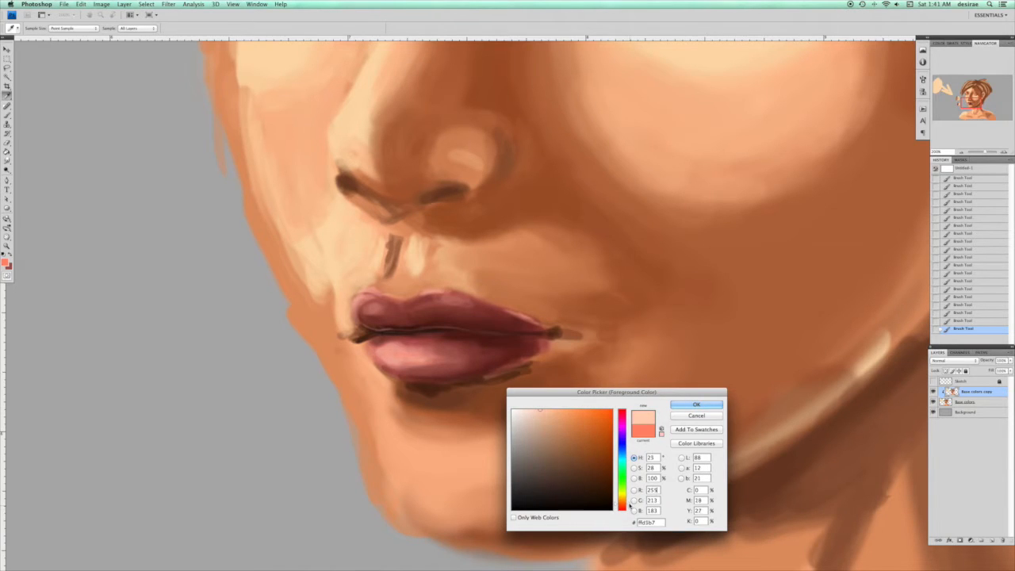
left_click(696, 404)
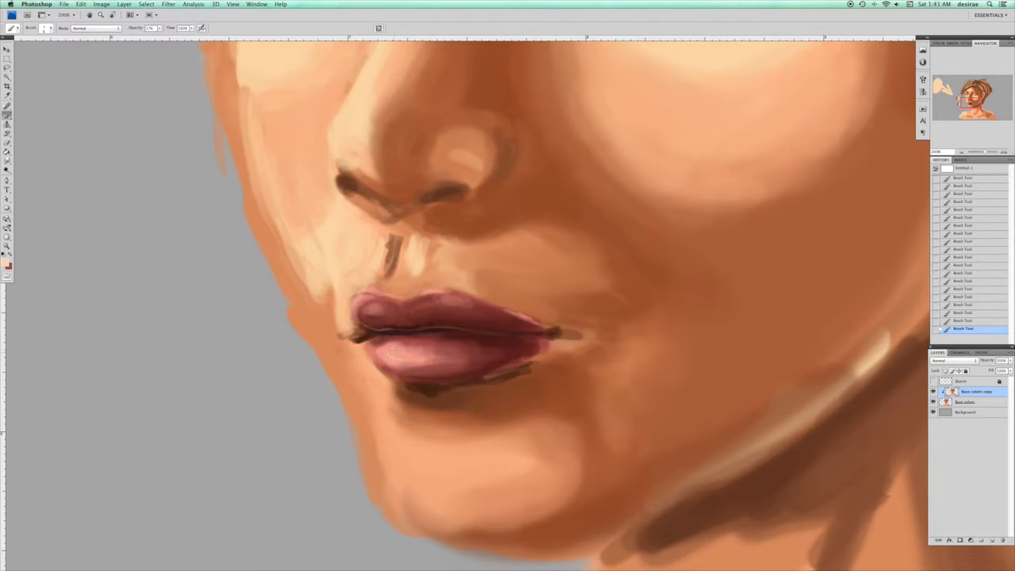
Examine the lips' shading and highlights against the whole portrait
key("super+minus")
key("super+minus")
key("super+minus")
key("super+minus")
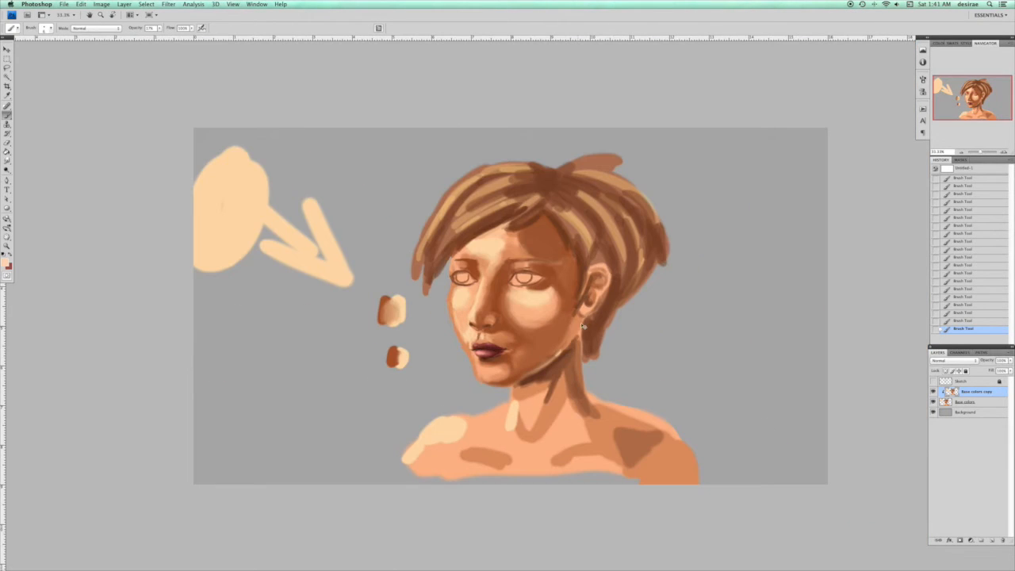
key("super+plus")
key("super+plus")
key("super+plus")
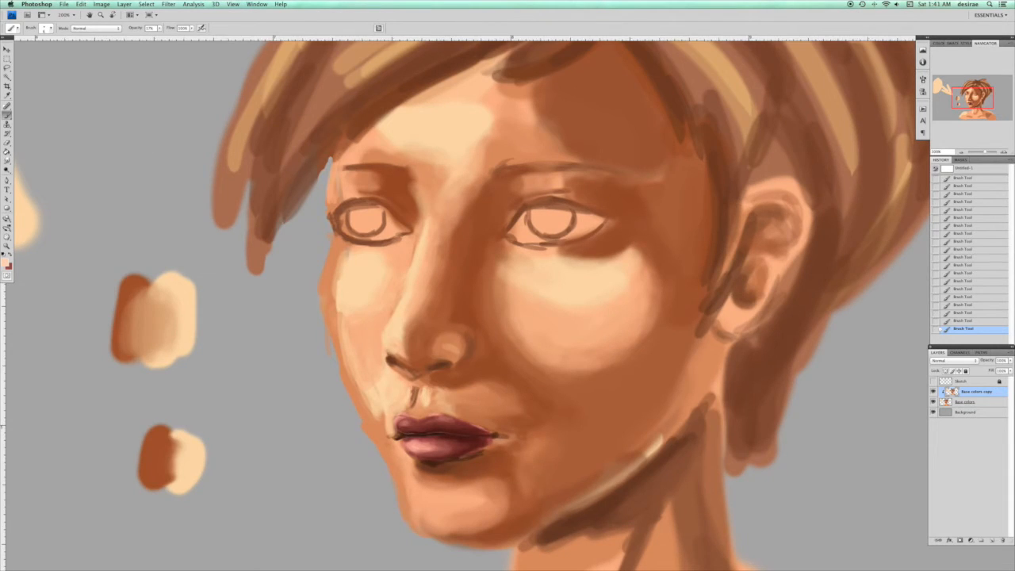
key("super+plus")
left_click_drag(422, 469, 473, 318)
left_click_drag(469, 355, 468, 300)
Set the brush blending mode to Multiply, enlarge the brush and glaze both lips with the light peach
left_click(95, 28)
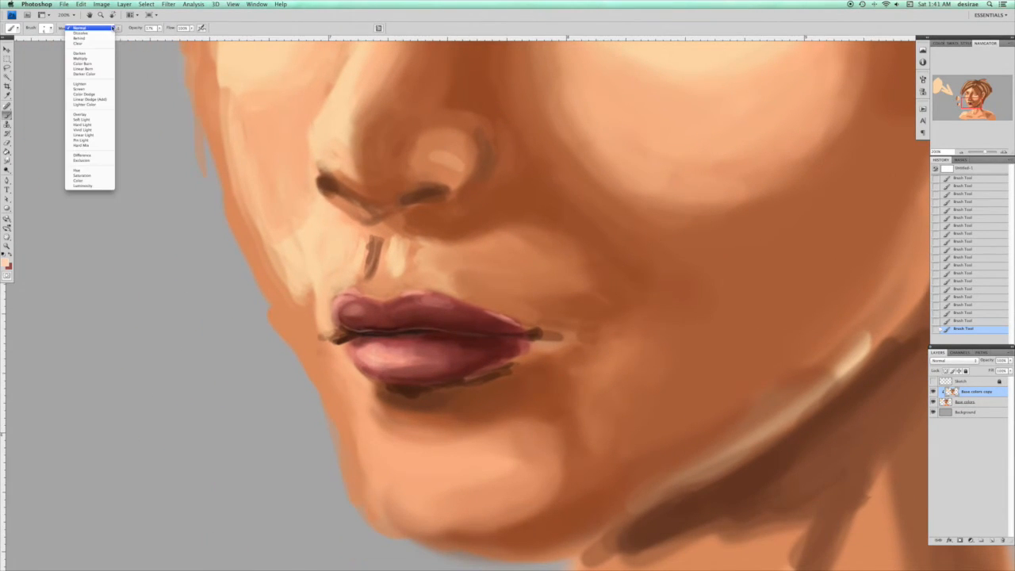
left_click(104, 60)
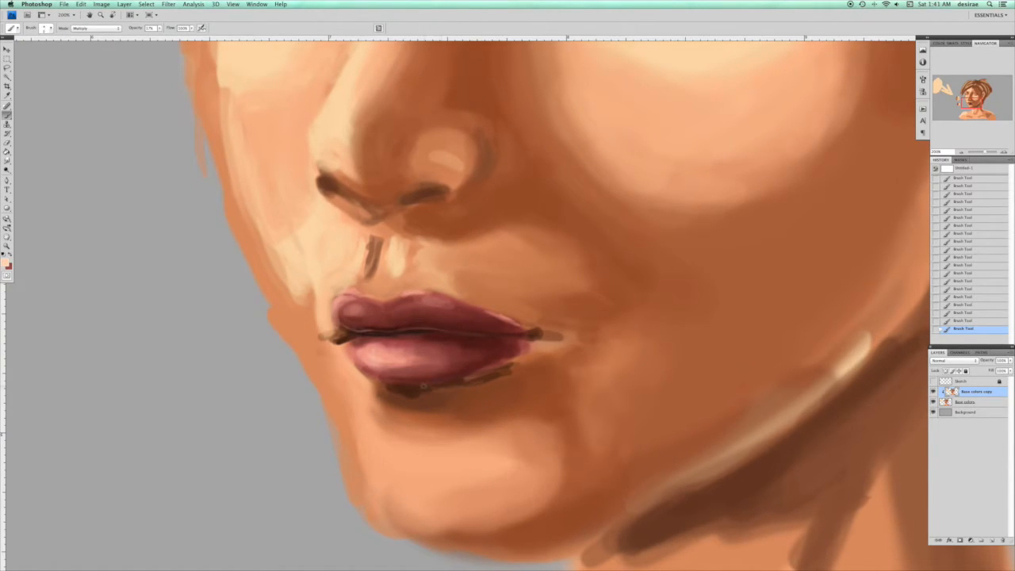
key("bracketright")
key("bracketright")
key("bracketright")
key("bracketright")
key("bracketright")
mouse_move(380, 349)
left_mouse_down()
mouse_move(457, 351)
mouse_move(428, 360)
mouse_move(459, 351)
left_mouse_up()
mouse_move(420, 321)
left_mouse_down()
mouse_move(468, 323)
mouse_move(445, 340)
left_mouse_up()
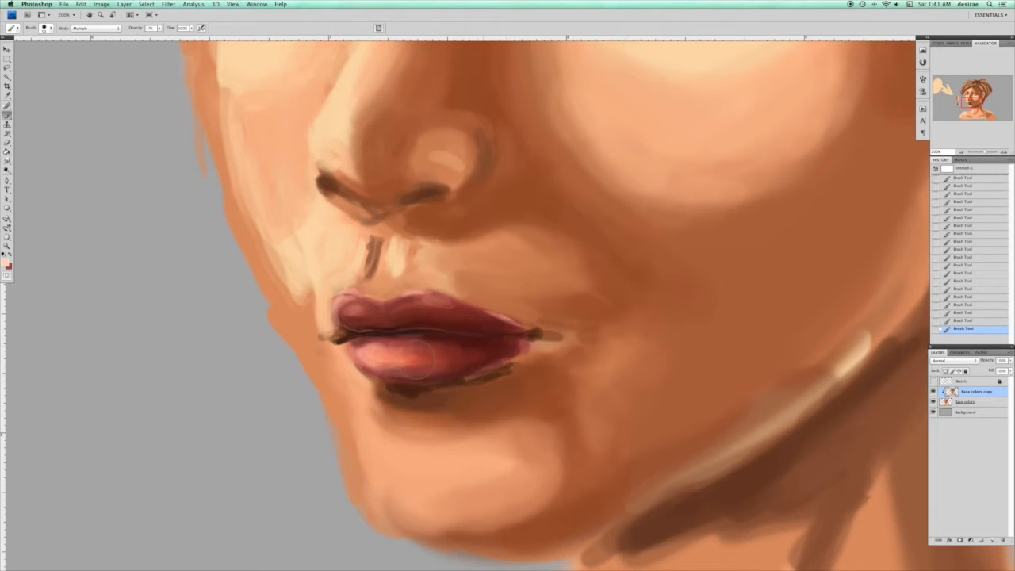
Shift the brush colour's hue to a light pink and glaze the lips with it in Multiply mode
key("super+minus")
key("super+minus")
key("super+minus")
key("super+minus")
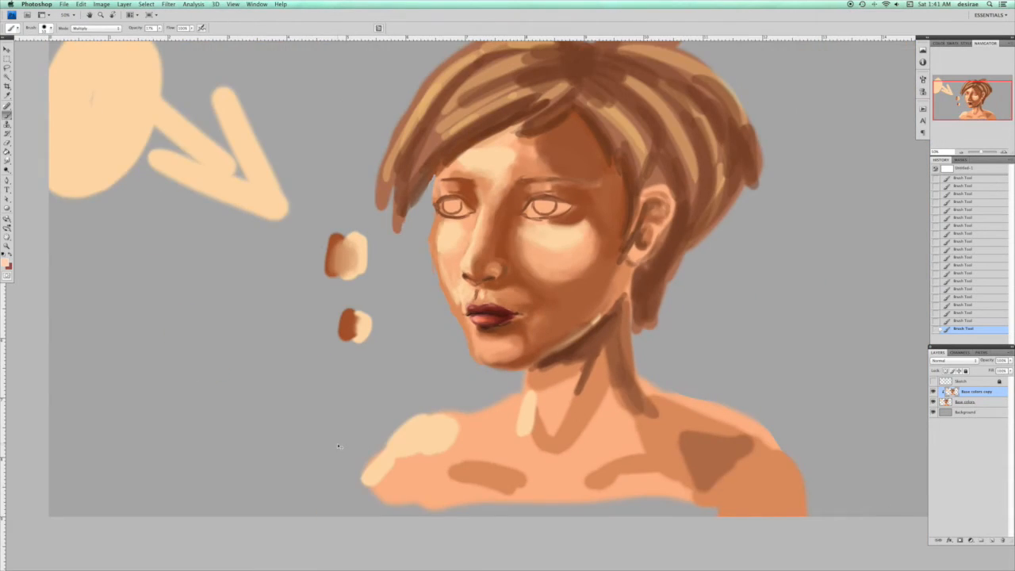
key("super+plus")
key("super+plus")
key("super+plus")
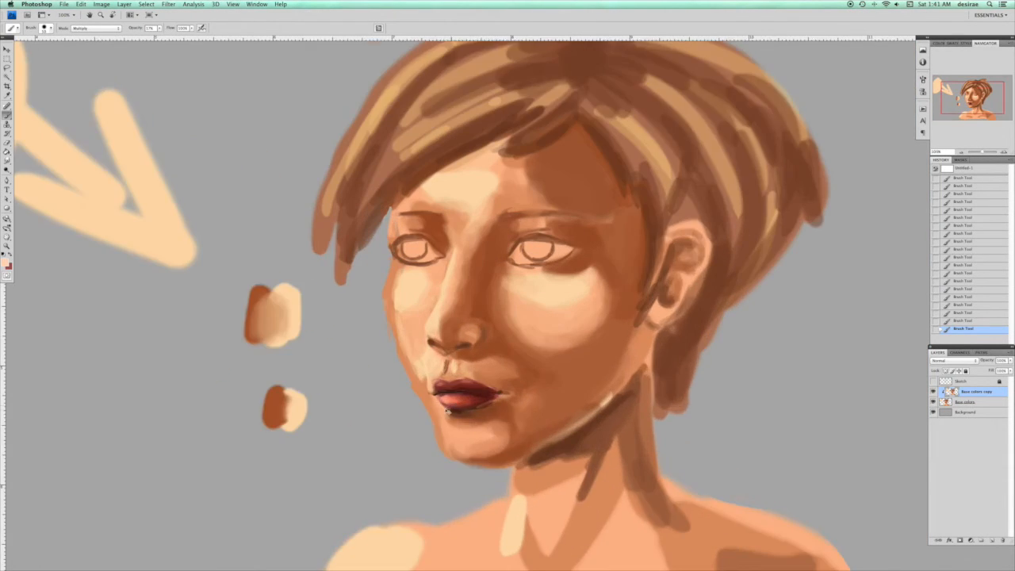
left_click(5, 265)
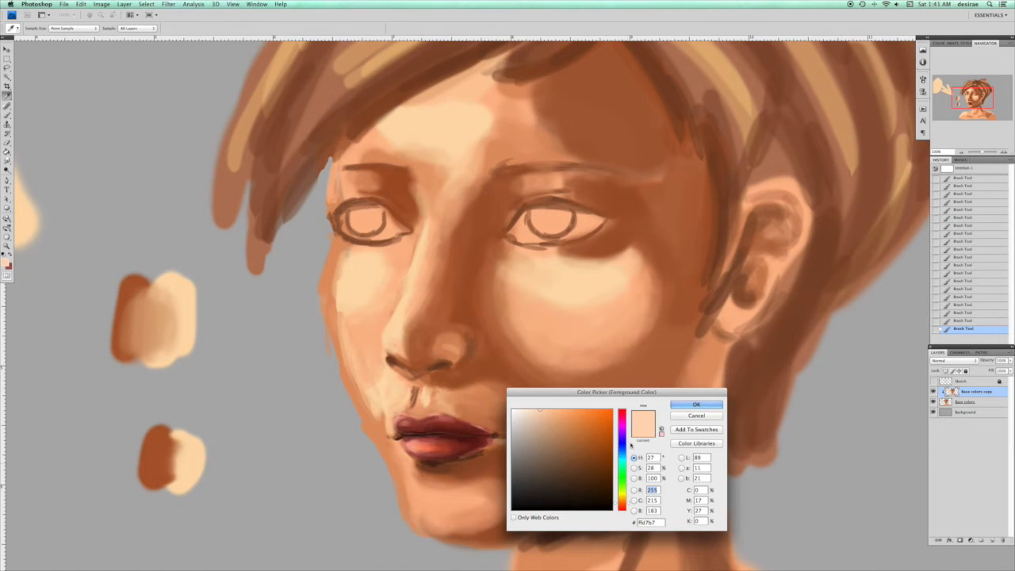
left_click(623, 409)
left_click(696, 404)
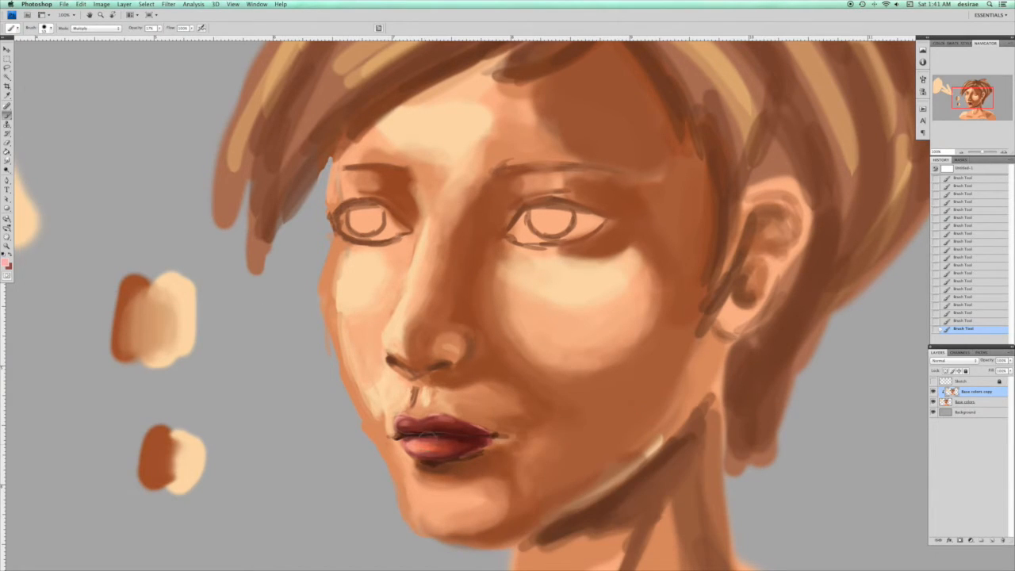
mouse_move(464, 441)
left_mouse_down()
mouse_move(456, 438)
mouse_move(469, 435)
mouse_move(412, 449)
left_mouse_up()
Try lightening the lips with the pink in Screen blending mode and undo the stroke
left_click(102, 30)
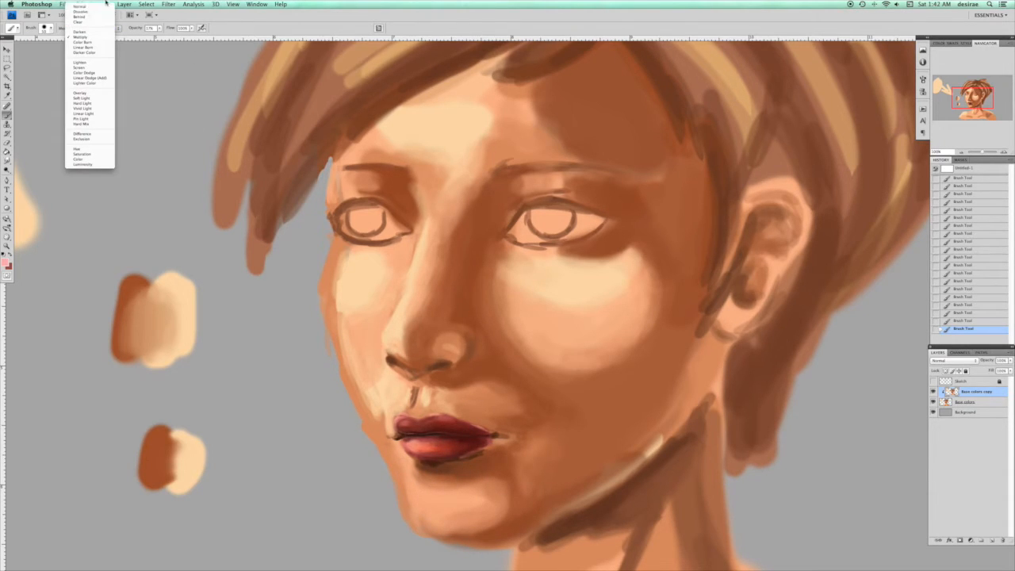
left_click(95, 68)
mouse_move(445, 457)
left_mouse_down()
mouse_move(408, 428)
mouse_move(440, 426)
mouse_move(439, 453)
mouse_move(468, 432)
mouse_move(464, 440)
mouse_move(480, 437)
left_mouse_up()
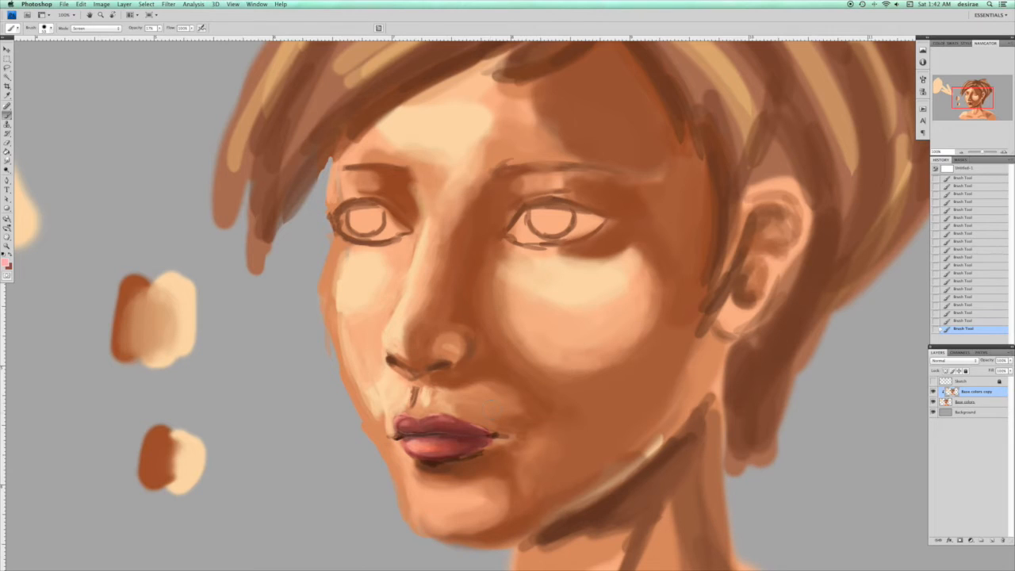
key("super+z")
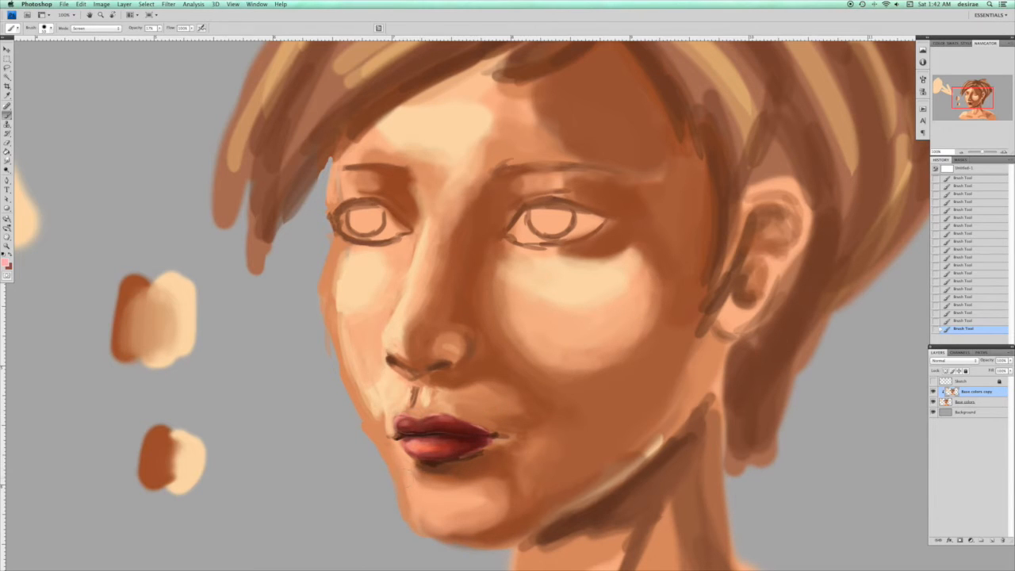
Examine the glazed red lips in the full portrait and close up
key("super+minus")
key("super+minus")
key("super+minus")
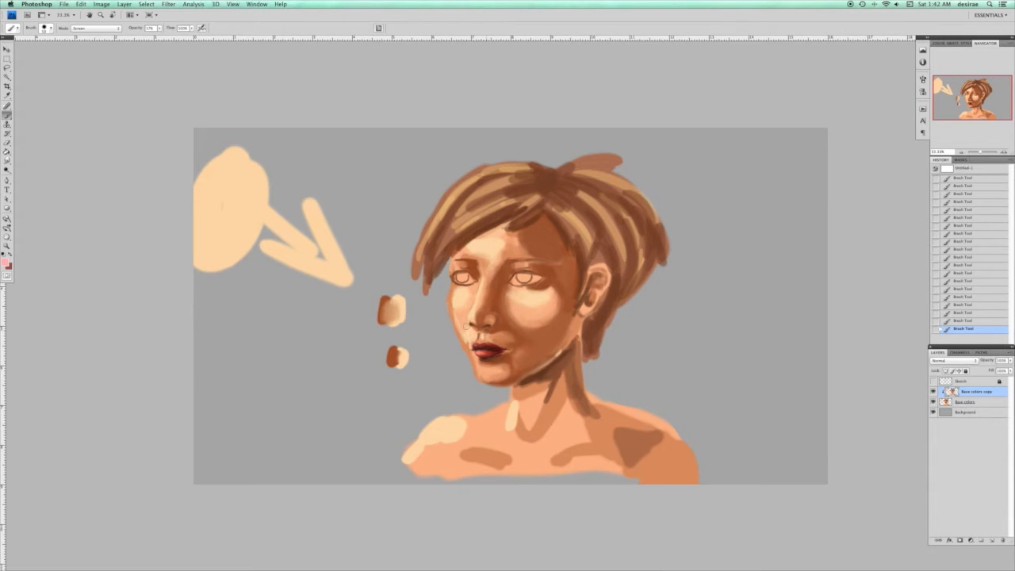
key("super+plus")
key("super+plus")
key("super+plus")
key("super+plus")
scroll(482, 313, "down", 5)
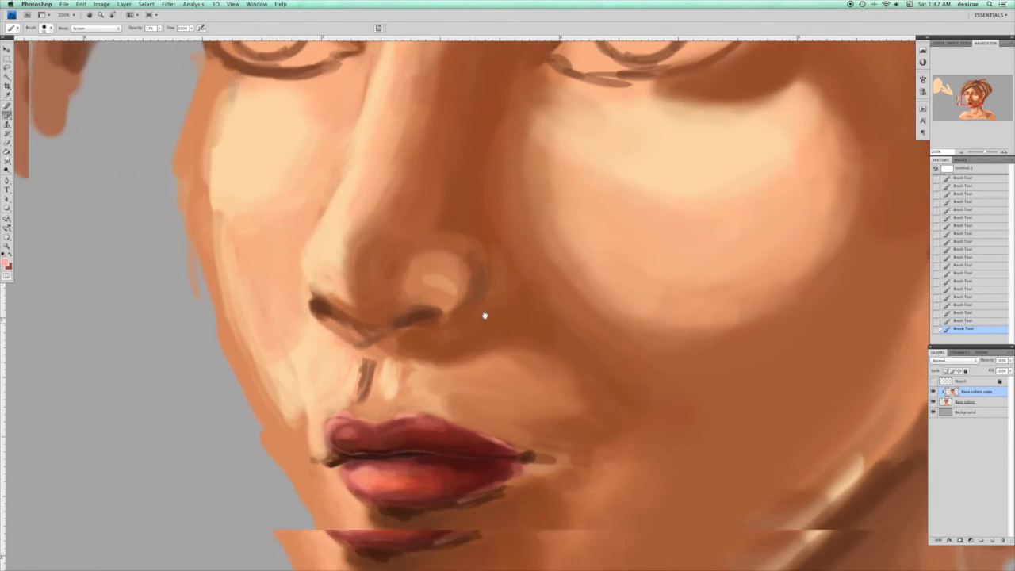
Set the brush blending mode back to Normal, shrink the brush and sample the dark tone of the mouth line
left_click(95, 27)
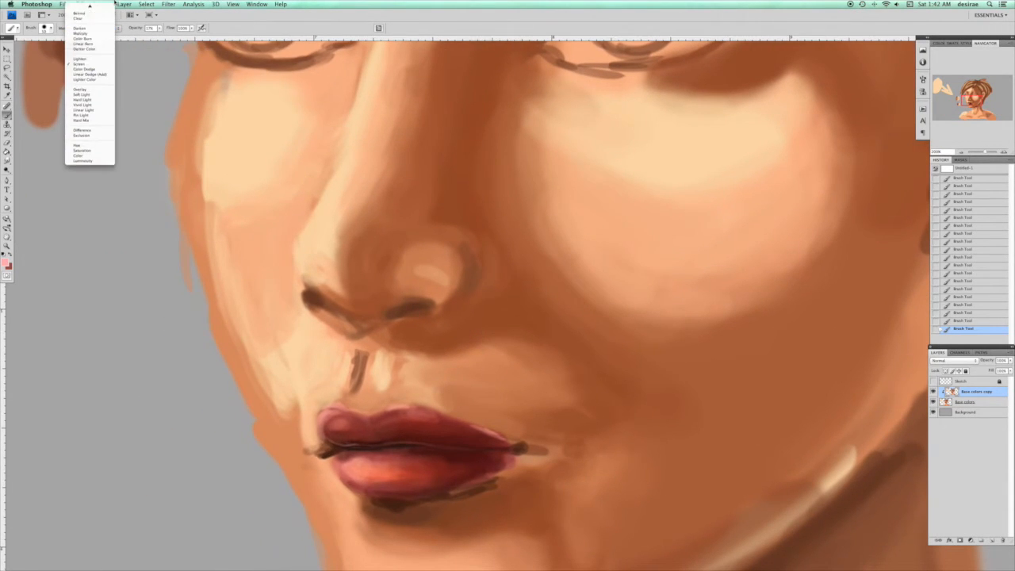
left_click(93, 8)
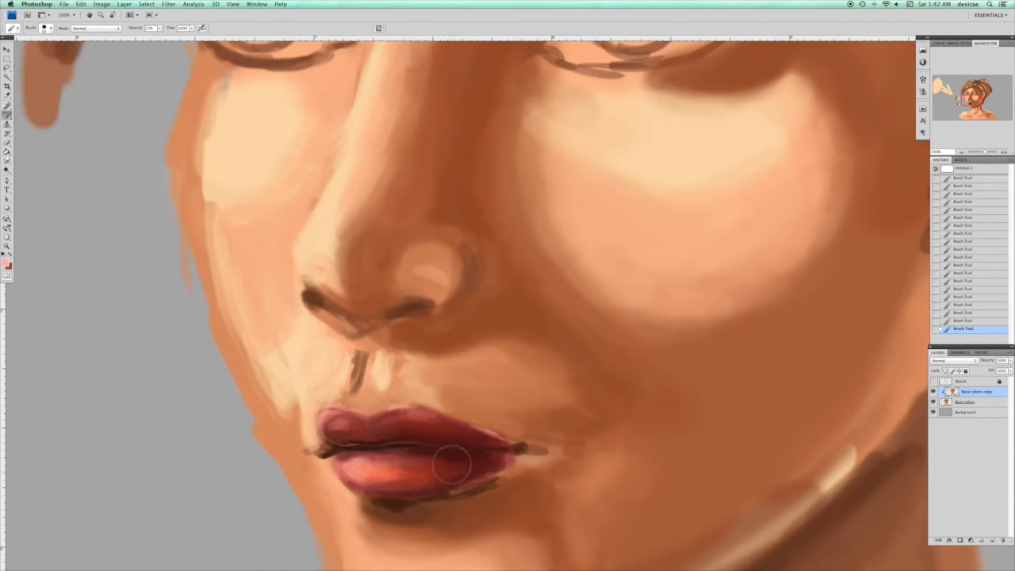
key("bracketleft")
key("bracketleft")
key("bracketleft")
key("bracketleft")
left_click(371, 452, "alt")
Paint fine vertical creases on the lower lip and thin light texture marks on the upper lip with sampled lip tones
key("ctrl+plus")
left_click_drag(388, 439, 405, 317)
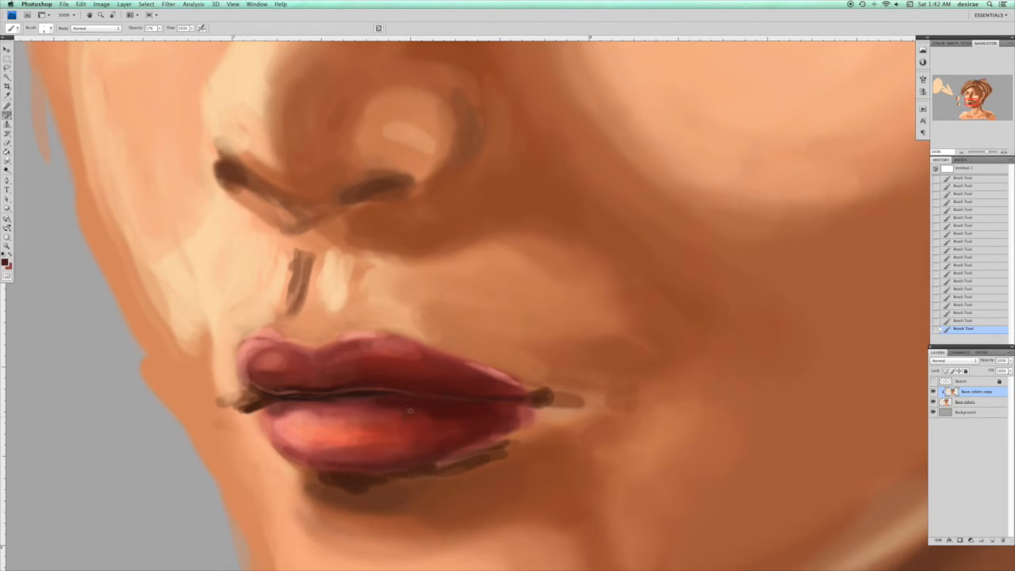
left_click(415, 406, "alt")
left_click(327, 426, "alt")
left_click(428, 411, "alt")
left_click(332, 424, "alt")
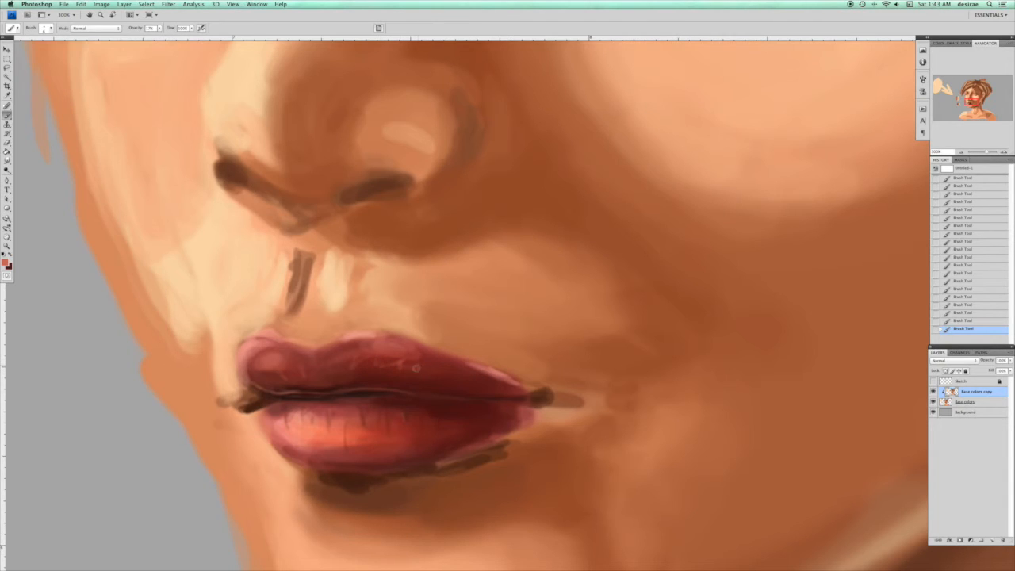
Switch the brush colour to white and paint small glossy highlights between the creases of the lower lip
key("d")
key("x")
left_click_drag(323, 435, 333, 427)
mouse_move(355, 422)
left_mouse_down()
mouse_move(359, 434)
mouse_move(378, 424)
left_mouse_up()
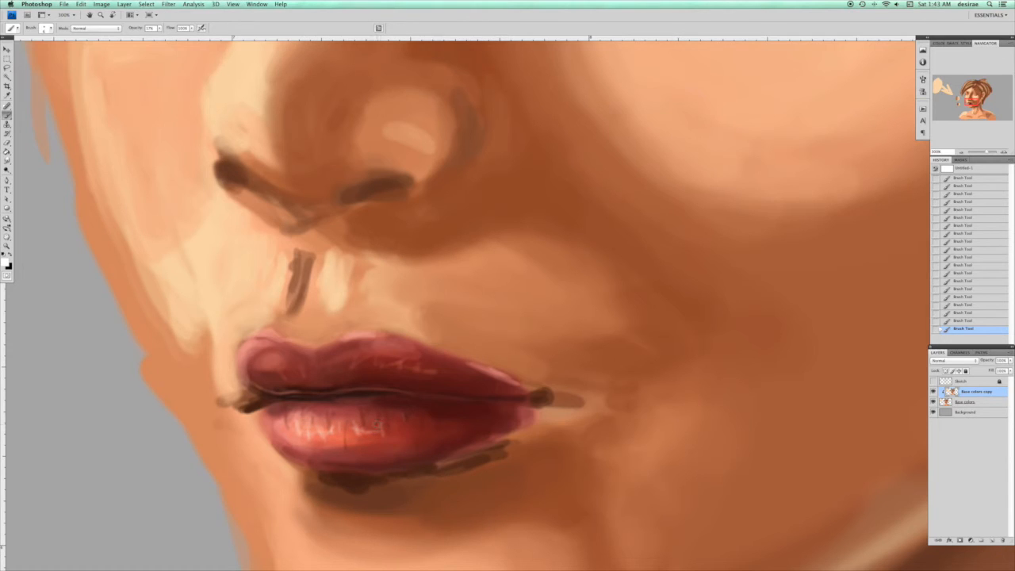
key("super+minus")
key("super+minus")
key("super+minus")
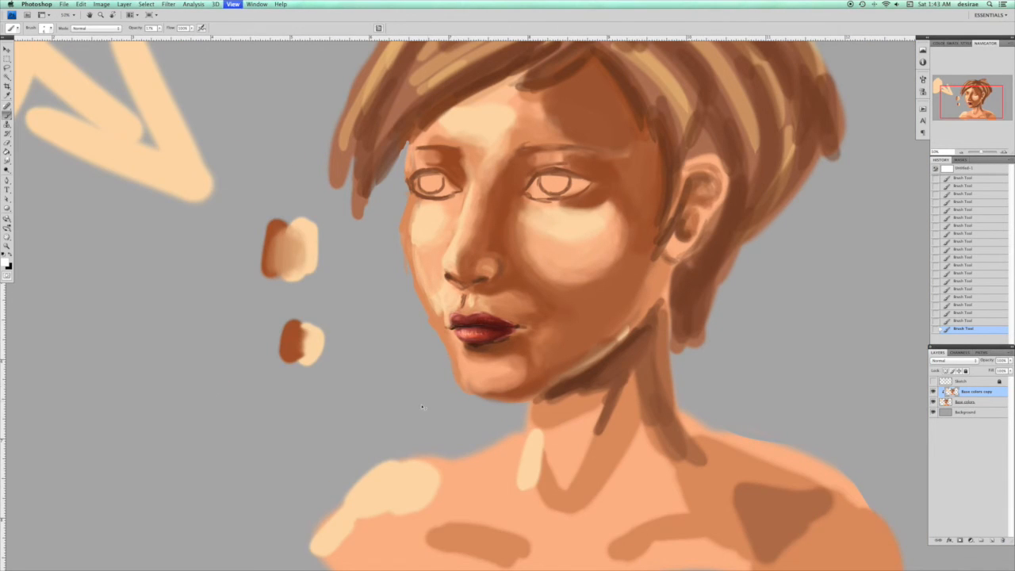
key("super+minus")
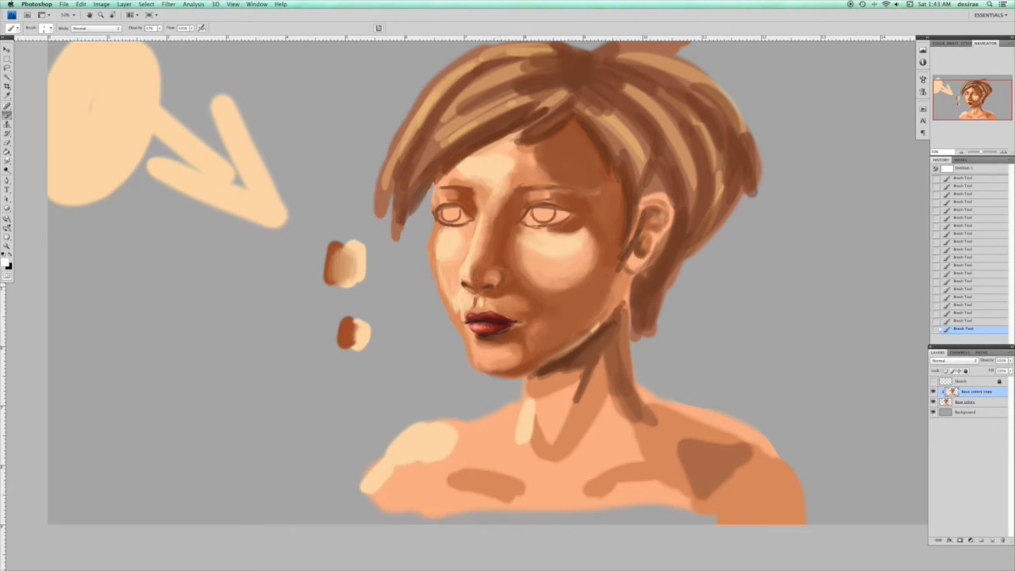
Enlarge the brush and paint sampled skin and shadow tones over the dark outline beneath the lower lip
key("super+plus")
key("super+plus")
key("super+plus")
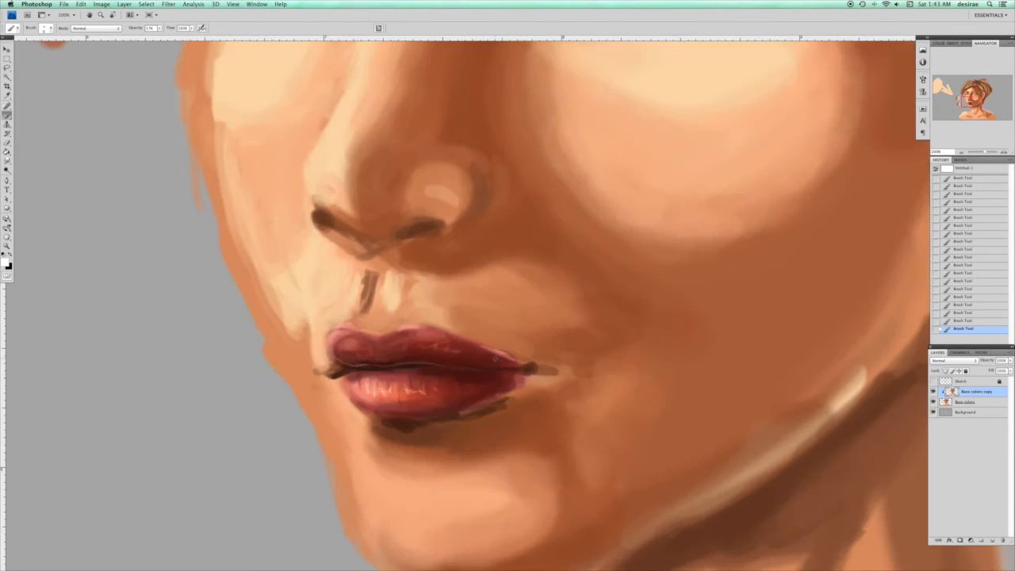
key("bracketright")
key("bracketright")
key("bracketright")
left_click_drag(491, 403, 479, 405)
left_click(465, 414, "alt")
left_click(505, 417, "alt")
mouse_move(451, 429)
left_mouse_down()
mouse_move(538, 388)
mouse_move(506, 410)
mouse_move(436, 429)
mouse_move(387, 424)
mouse_move(448, 419)
mouse_move(393, 430)
mouse_move(466, 437)
left_mouse_up()
Sample the shadow and skin tones and blend away the remaining dark outline beneath the lower lip and beside the mouth corner
left_click(400, 426, "alt")
key("bracketleft")
key("bracketleft")
key("bracketleft")
left_click(475, 432, "alt")
key("bracketright")
key("bracketright")
key("bracketright")
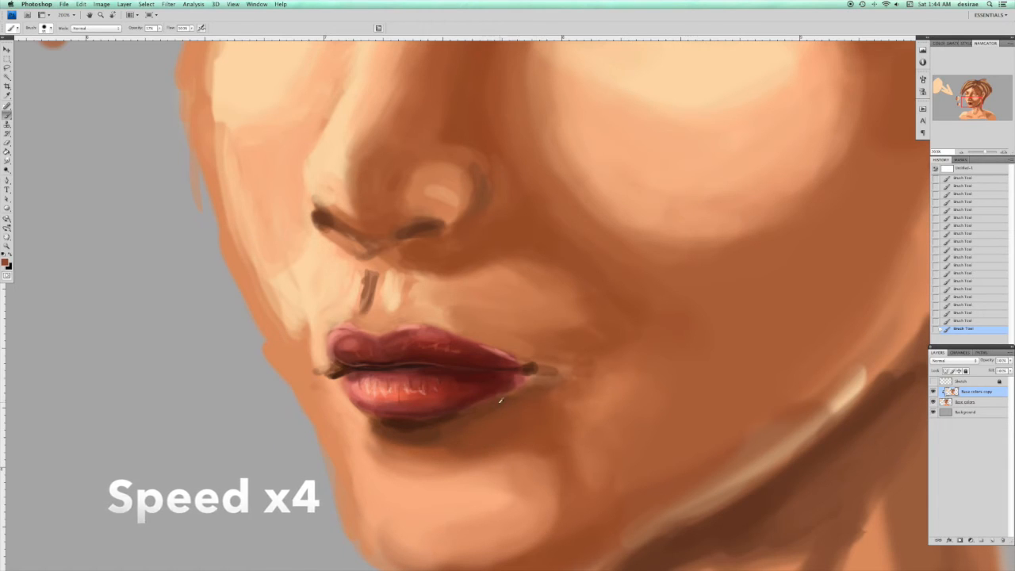
Paint sampled tones with a smaller brush along the lower lip's edge to clean it up towards the right mouth corner
left_click(502, 383, "alt")
key("bracketleft")
key("bracketleft")
key("bracketleft")
left_click_drag(524, 374, 482, 400)
left_click(508, 394, "alt")
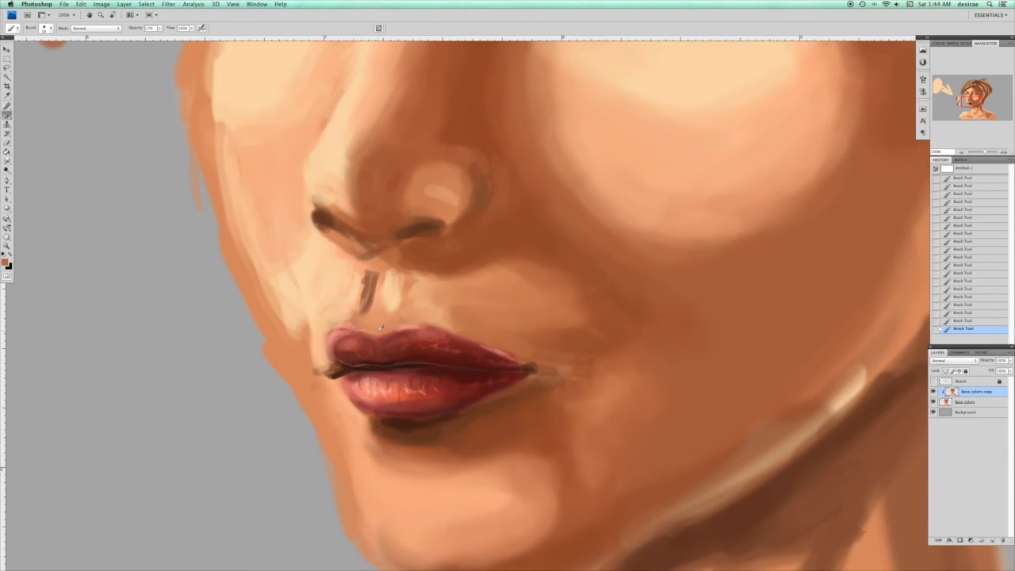
Paint sampled skin tones along the upper lip's edge, around the right mouth corner and beneath the lower lip
left_click(445, 253, "alt")
mouse_move(380, 328)
left_mouse_down()
mouse_move(345, 324)
mouse_move(414, 320)
left_mouse_up()
left_click(351, 289, "alt")
mouse_move(341, 309)
left_mouse_down()
mouse_move(366, 325)
mouse_move(420, 316)
mouse_move(440, 324)
left_mouse_up()
left_click(567, 396, "alt")
left_click_drag(532, 384, 573, 376)
left_click_drag(509, 400, 470, 421)
left_click(444, 476, "alt")
Merge the clipped copy down into the base colors layer, duplicate the merged layer and clip the duplicate to it
key("super+minus")
key("super+minus")
key("super+minus")
key("super+e")
key("super+j")
key("super+alt+g")
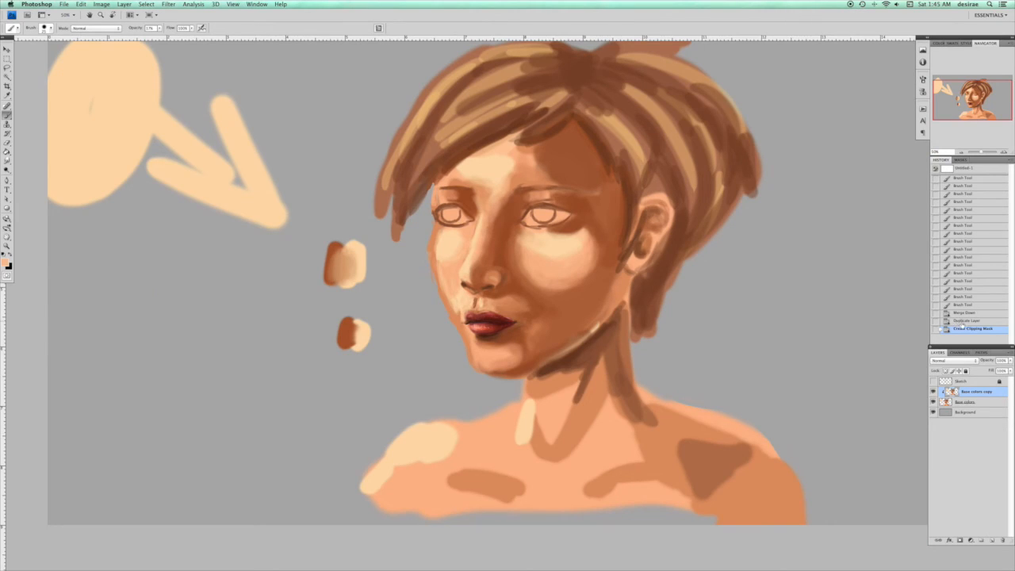
Draw a loose Lasso selection around the lips
key("l")
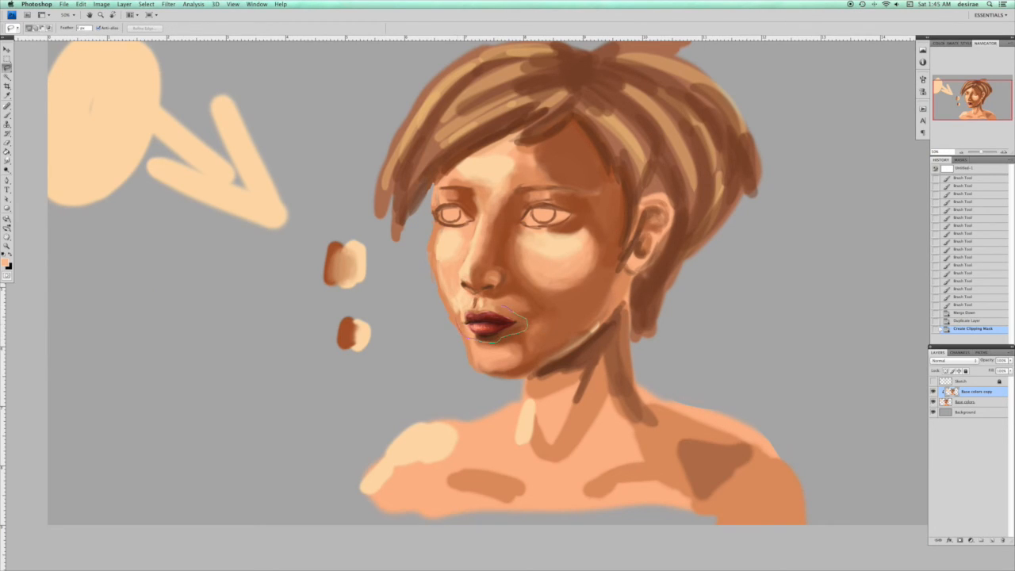
left_click_drag(506, 306, 485, 306)
right_click(542, 299)
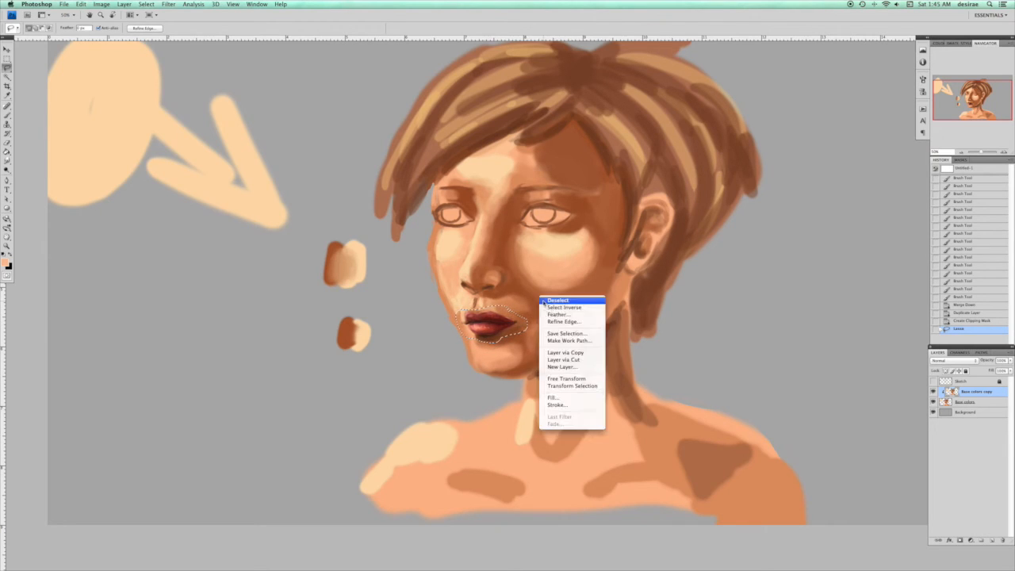
left_click(560, 379)
right_click(539, 309)
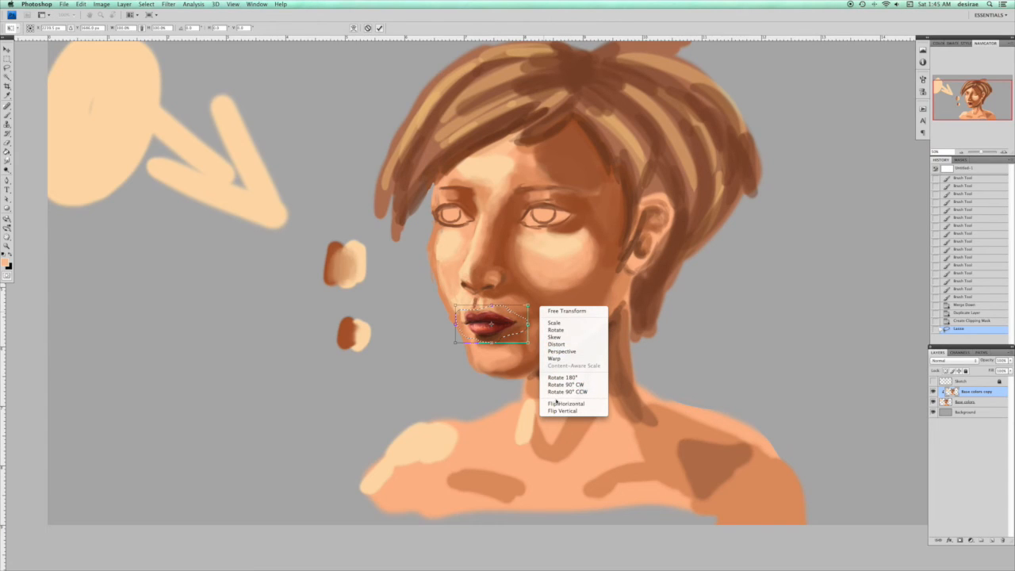
left_click(562, 311)
right_click(544, 307)
left_click(543, 305)
right_click(543, 303)
left_click(540, 319)
key("Escape")
Feather the selection around the lips
right_click(529, 298)
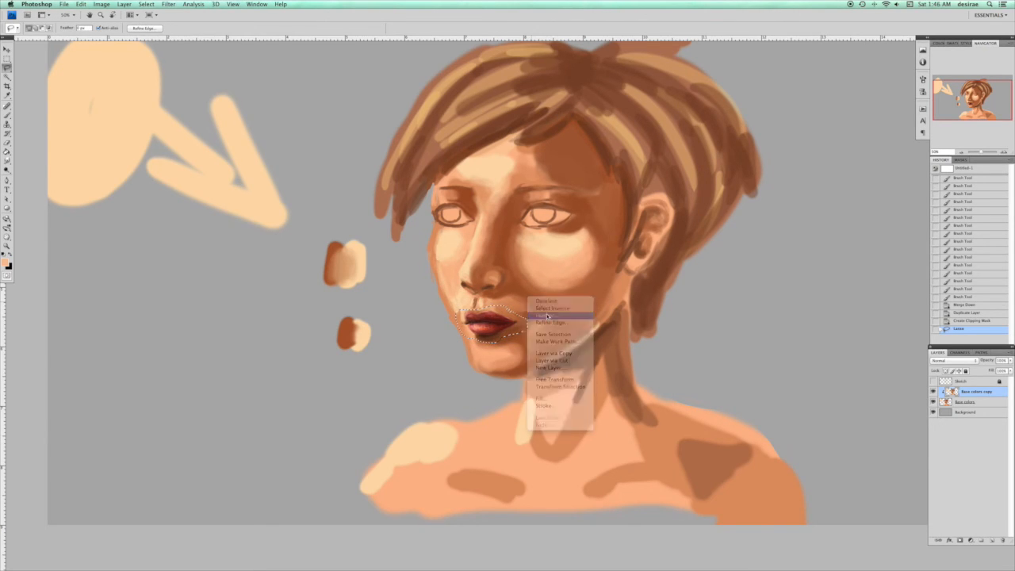
left_click(547, 313)
key("Return")
Slightly enlarge, widen and skew the selected lips with Free Transform
right_click(537, 293)
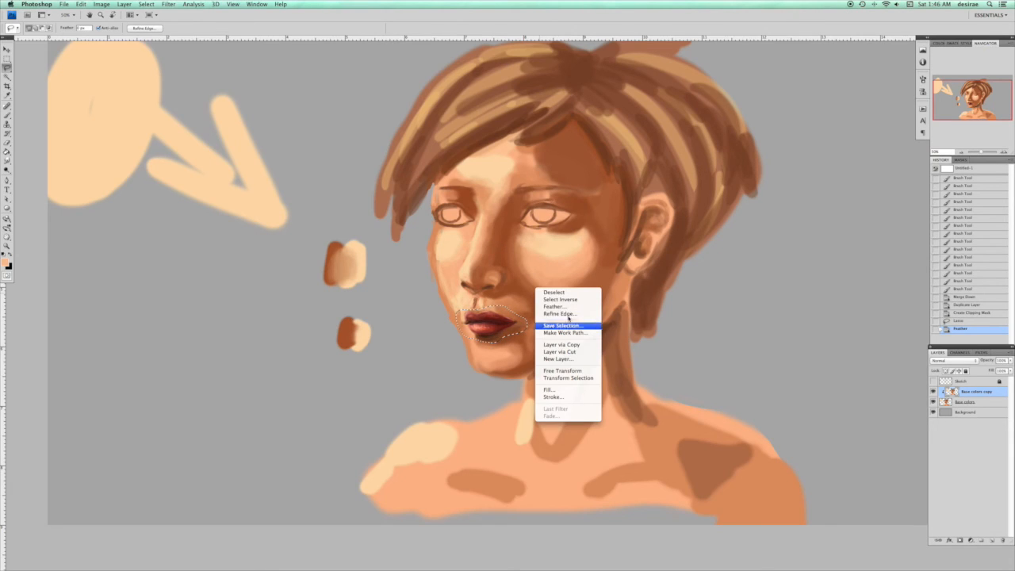
left_click(562, 370)
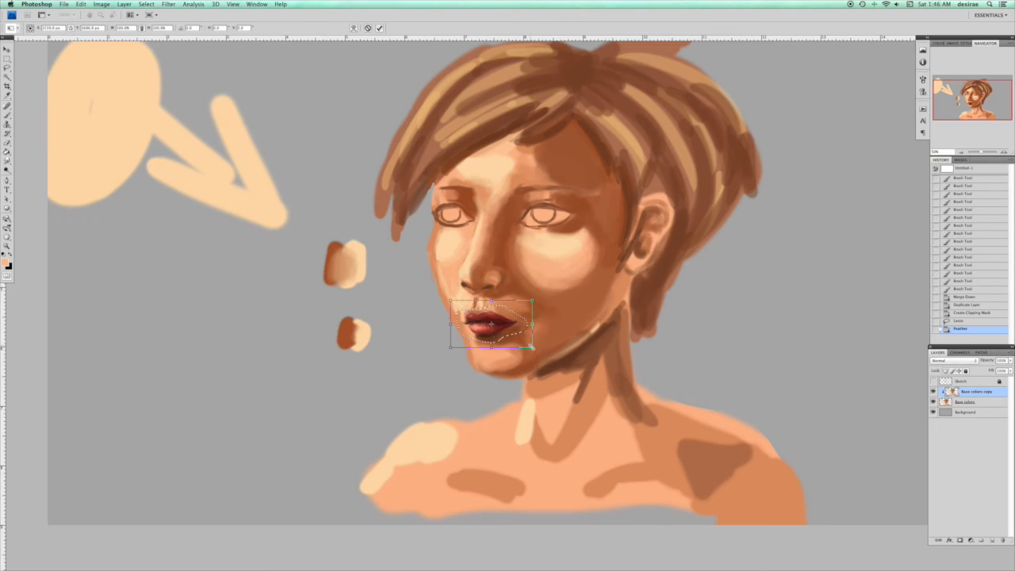
left_click_drag(534, 347, 537, 349)
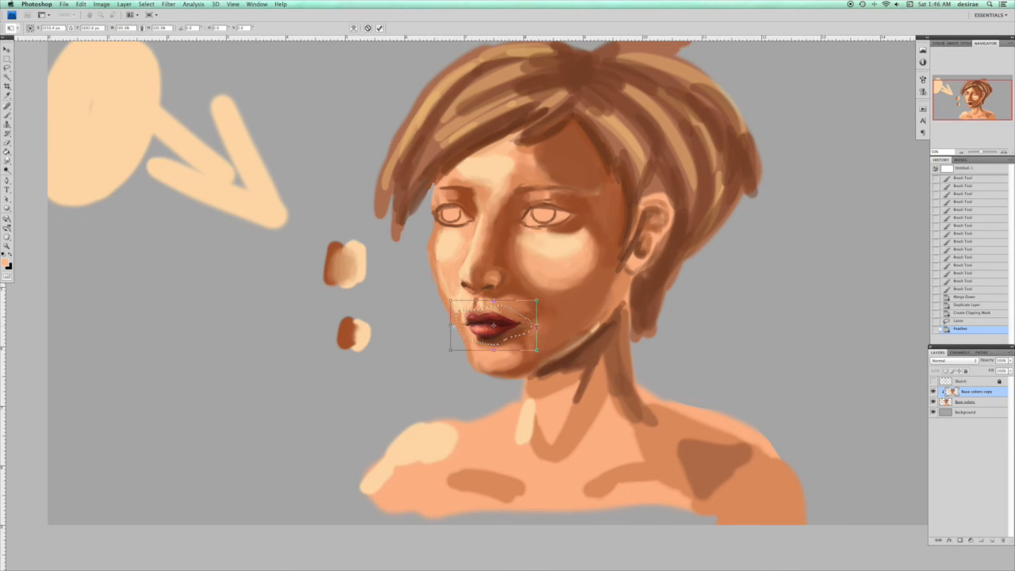
left_click_drag(450, 324, 448, 324)
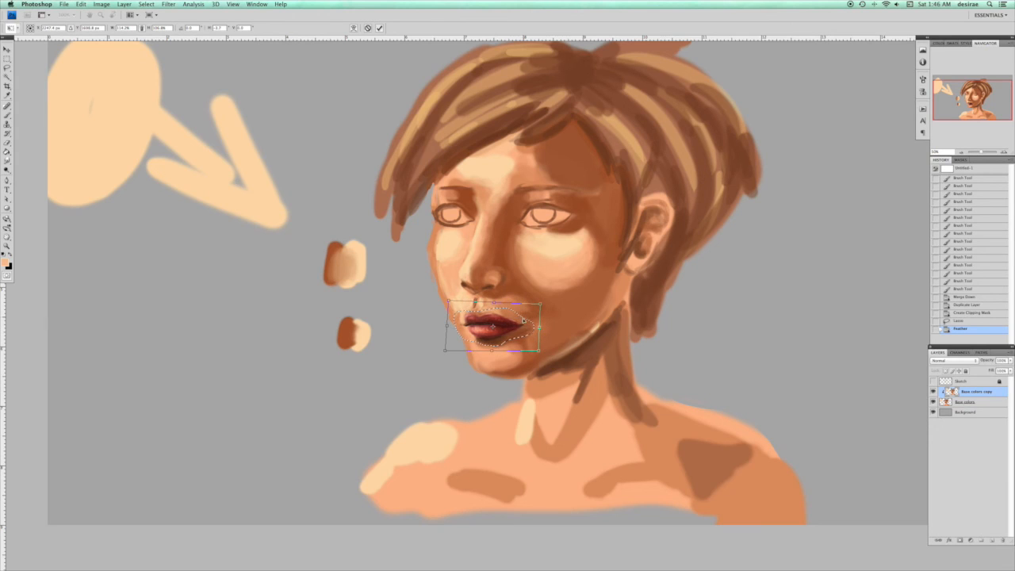
key("Return")
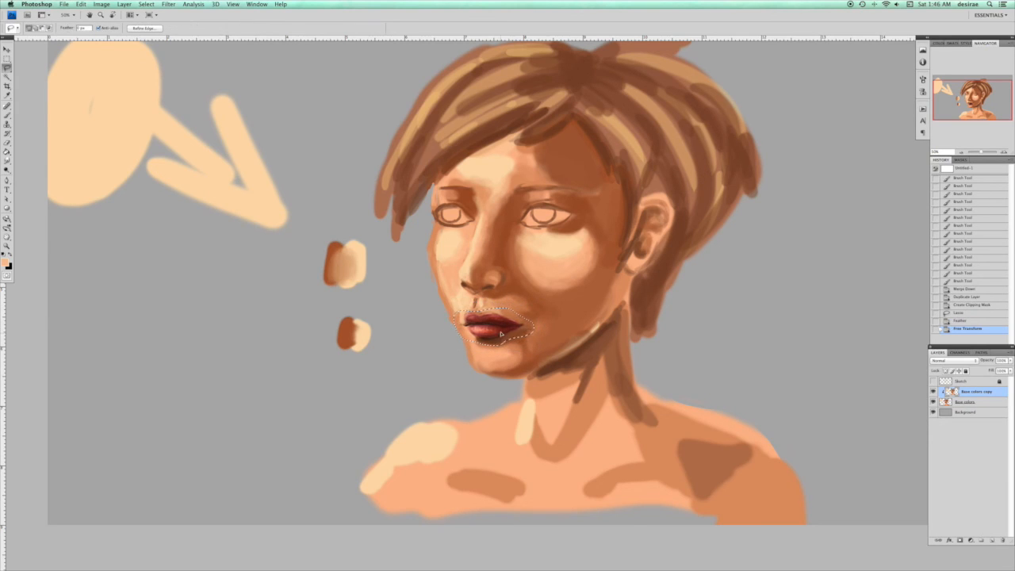
Try to warp the selected lips so that their right corner is raised
right_click(508, 318)
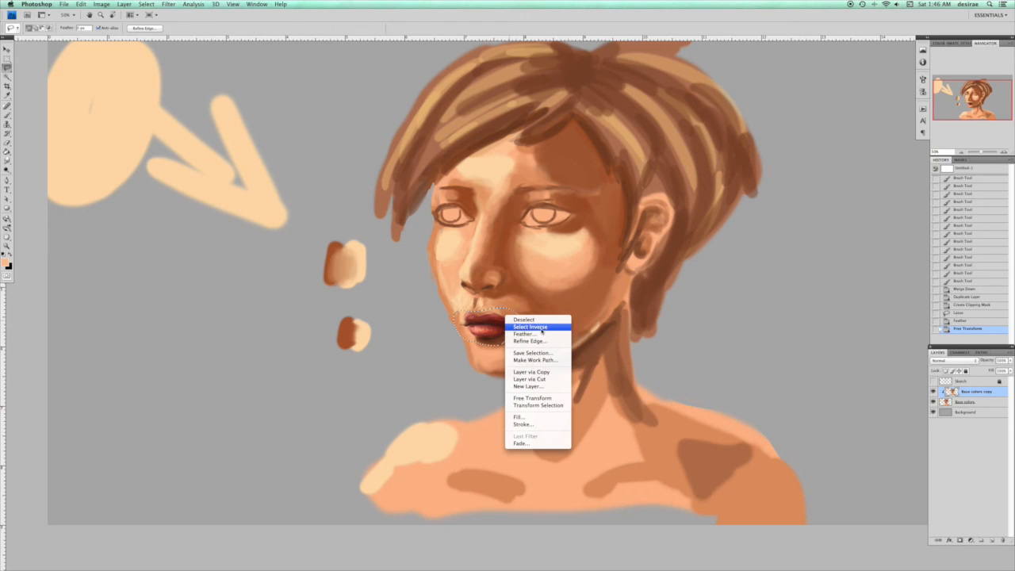
left_click(533, 397)
right_click(516, 314)
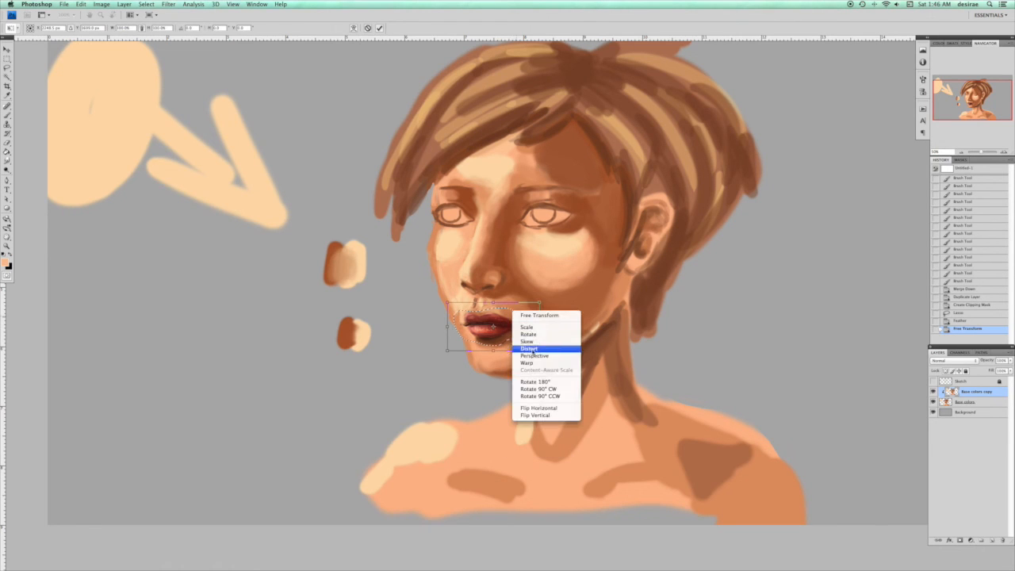
left_click(530, 363)
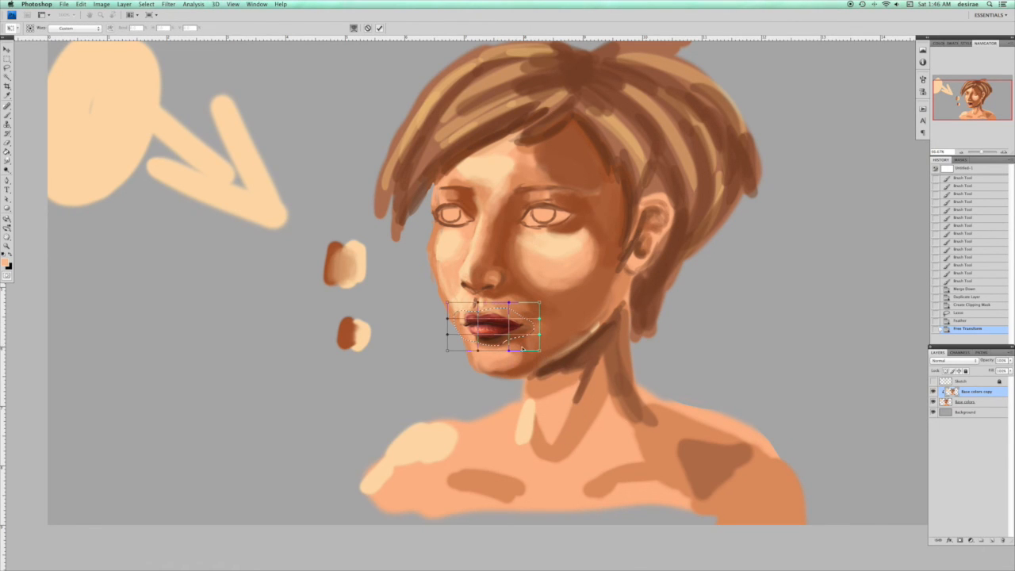
scroll(523, 349, "up", 1)
scroll(512, 349, "up", 1)
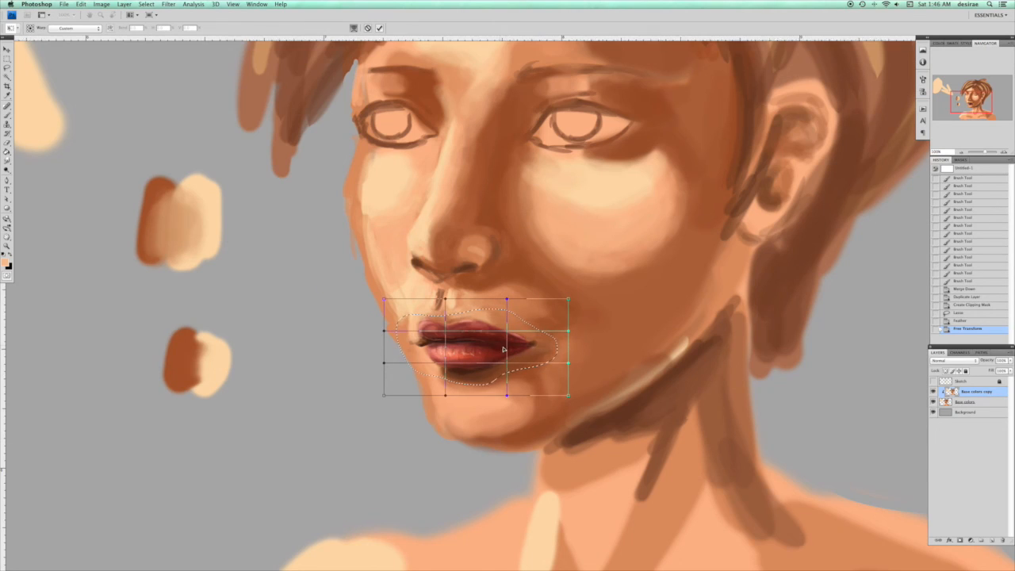
scroll(502, 349, "up", 1)
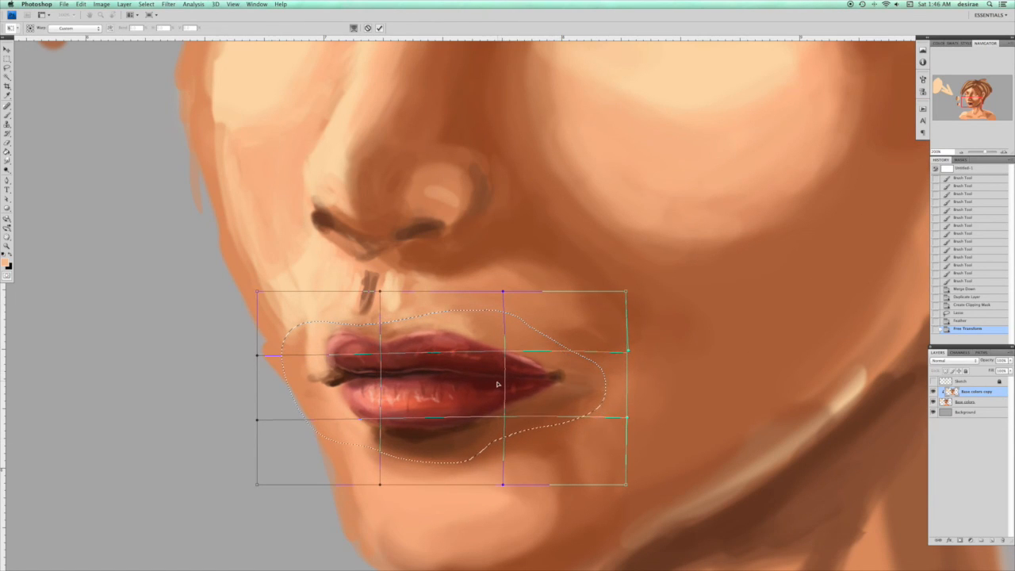
left_click_drag(519, 386, 496, 378)
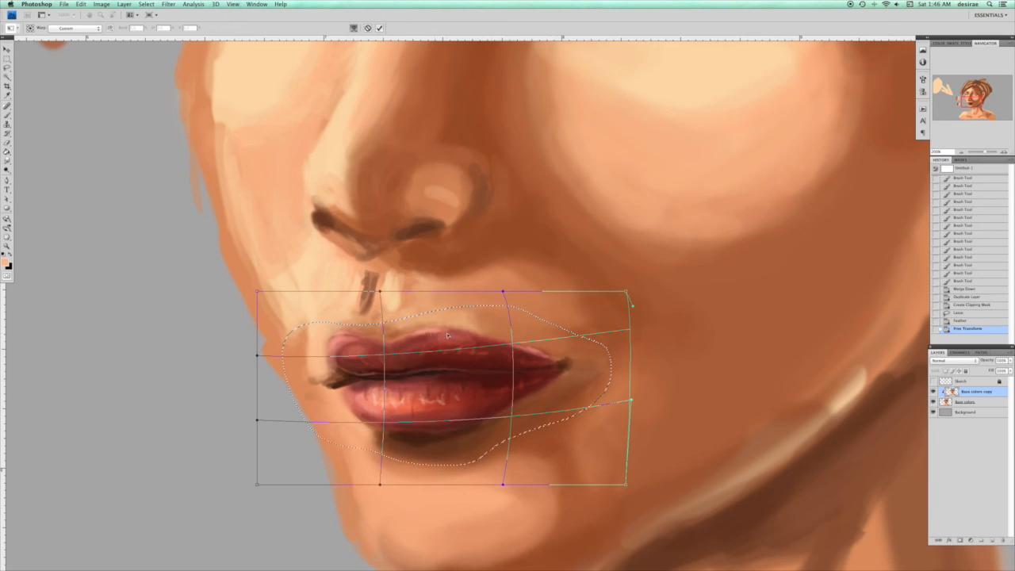
key("Return")
Deselect the lips and bring the whole portrait into view
key("super+minus")
key("super+minus")
key("super+minus")
key("super+d")
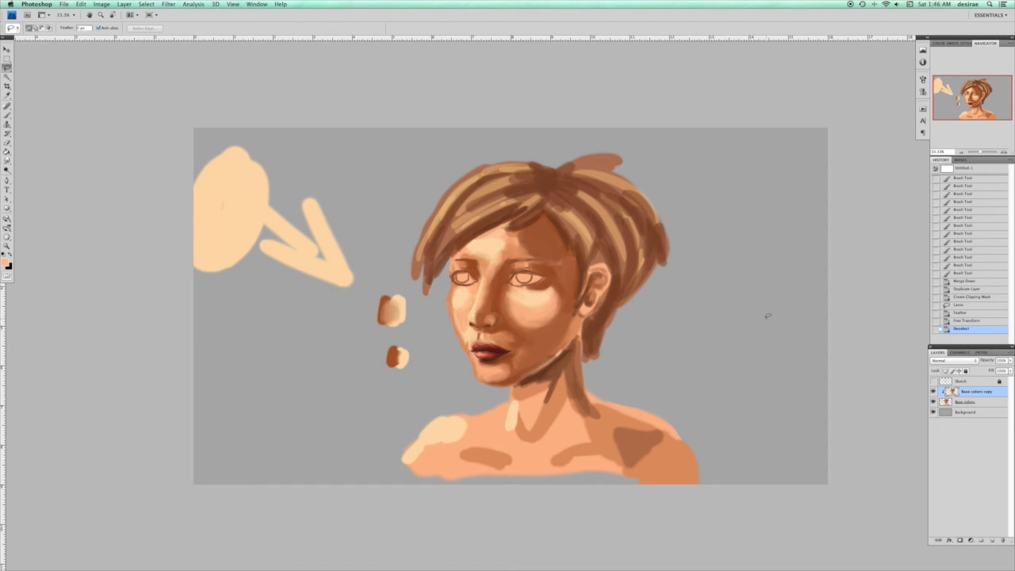